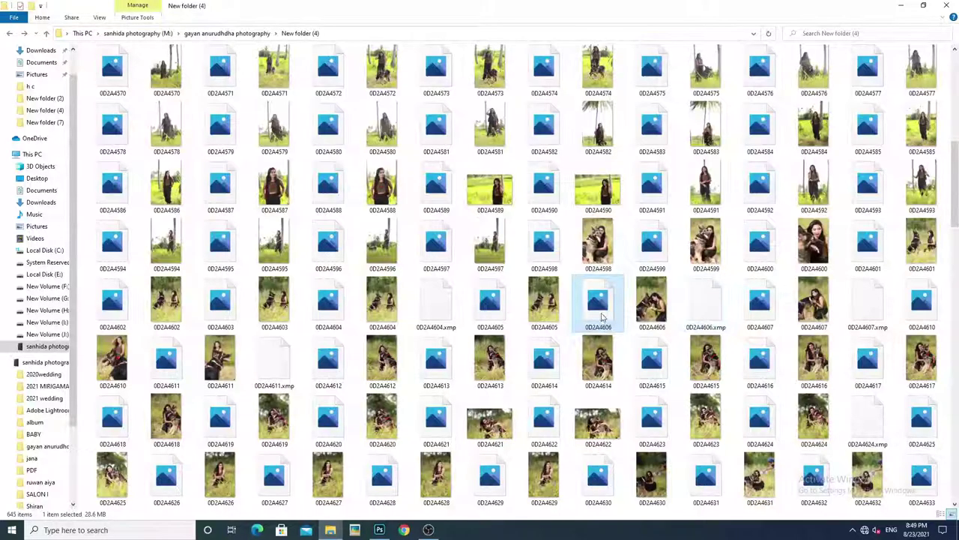
Open the raw photo 0D2A4606 from File Explorer in Photoshop's Camera Raw.
mouse_move(598, 300)
mouse_down()
mouse_move(380, 529)
mouse_move(394, 95)
mouse_up()
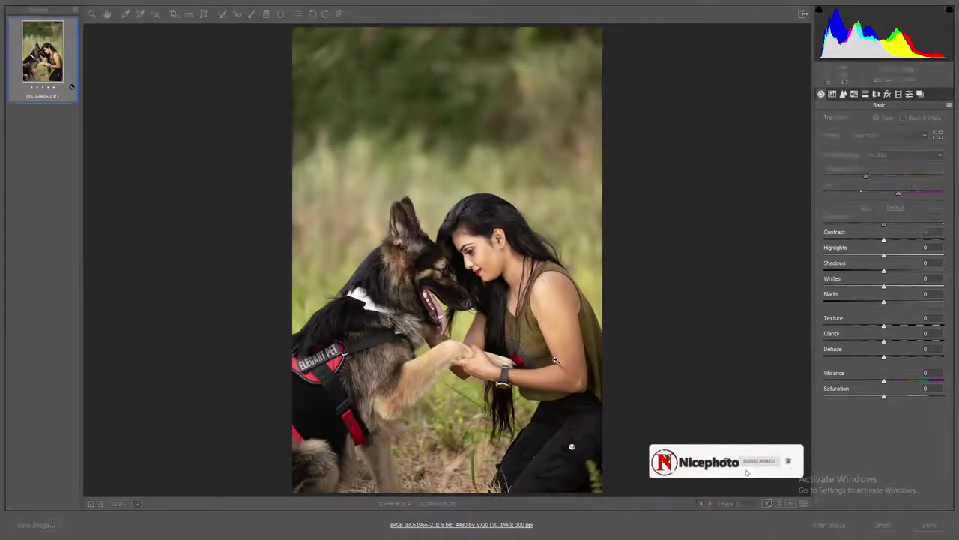
Open the 0D2A4606.CR3 photo from Camera Raw into Photoshop unchanged.
key(f)
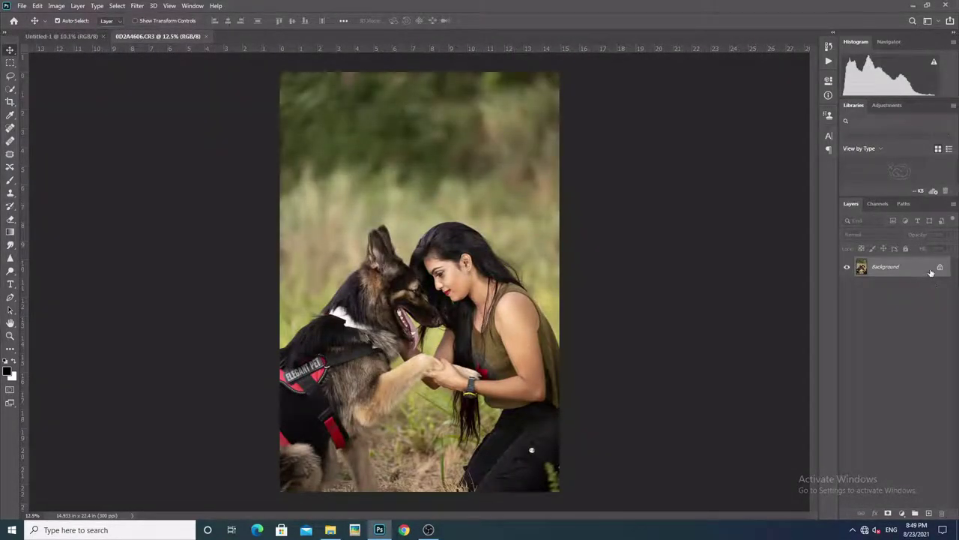
Duplicate the Background layer into a Background copy and zoom in on the woman's face.
drag(930, 272, 929, 513)
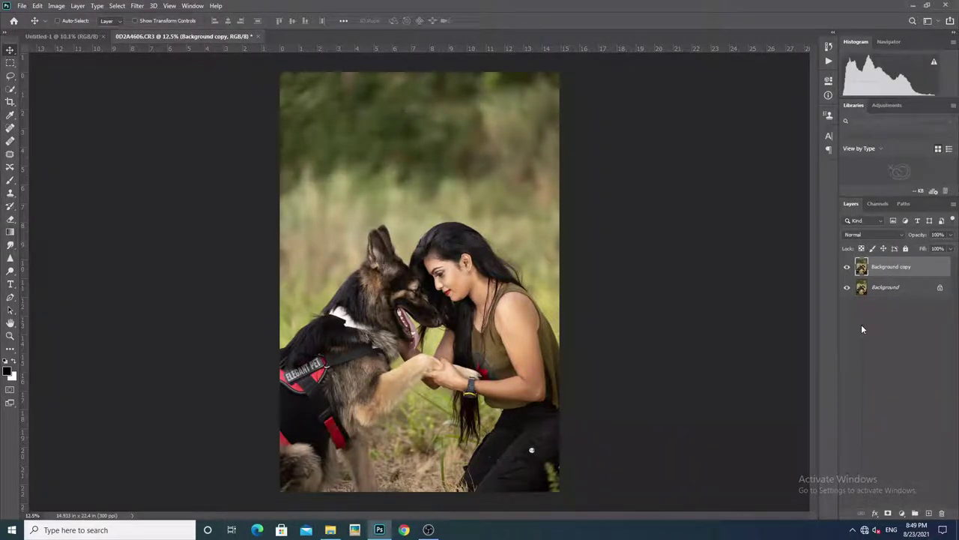
key(ctrl+z)
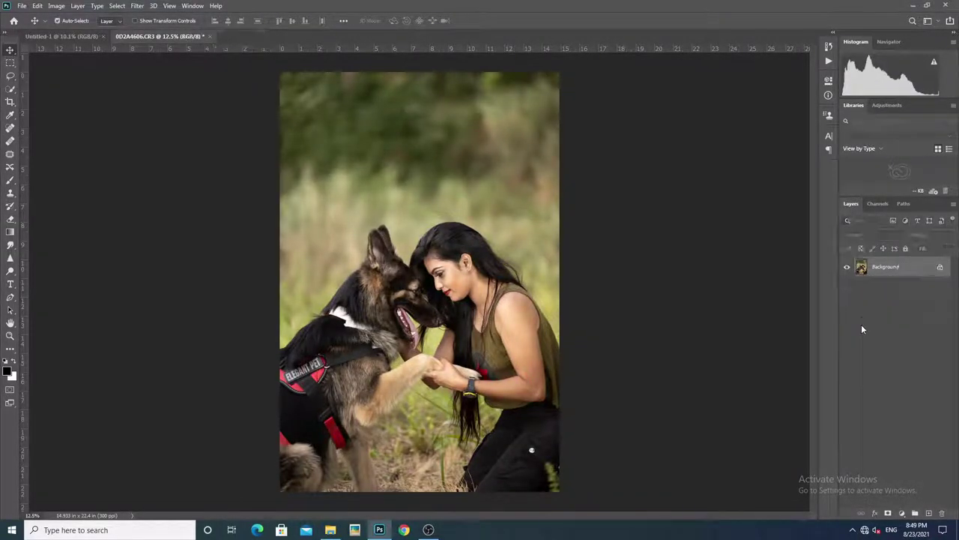
drag(922, 270, 919, 510)
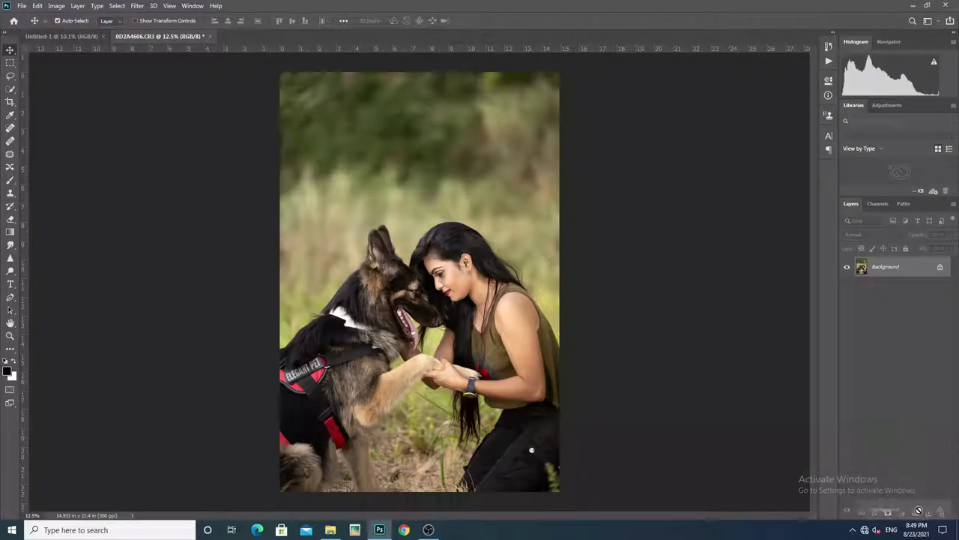
scroll(464, 268, up, 5)
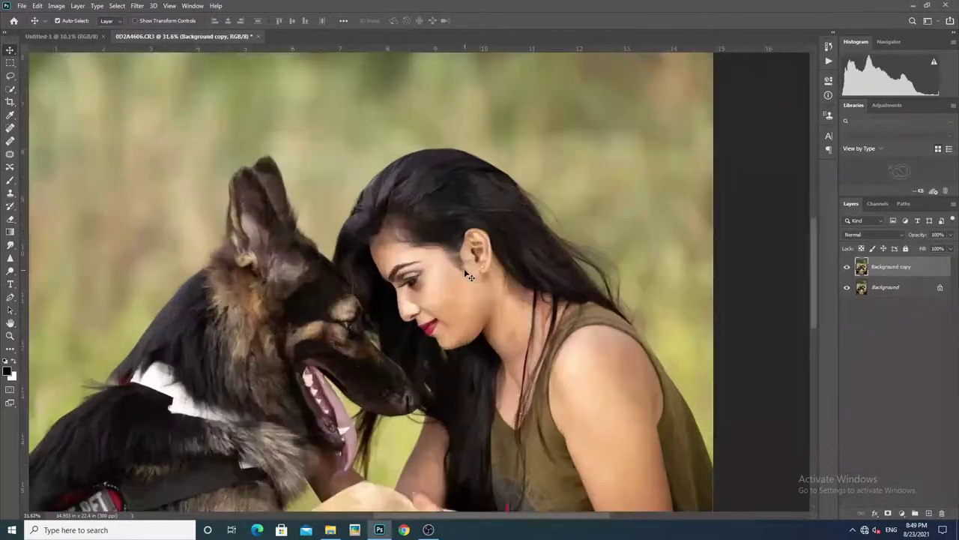
scroll(464, 268, up, 3)
scroll(449, 285, down, 3)
scroll(434, 296, up, 3)
scroll(413, 309, up, 2)
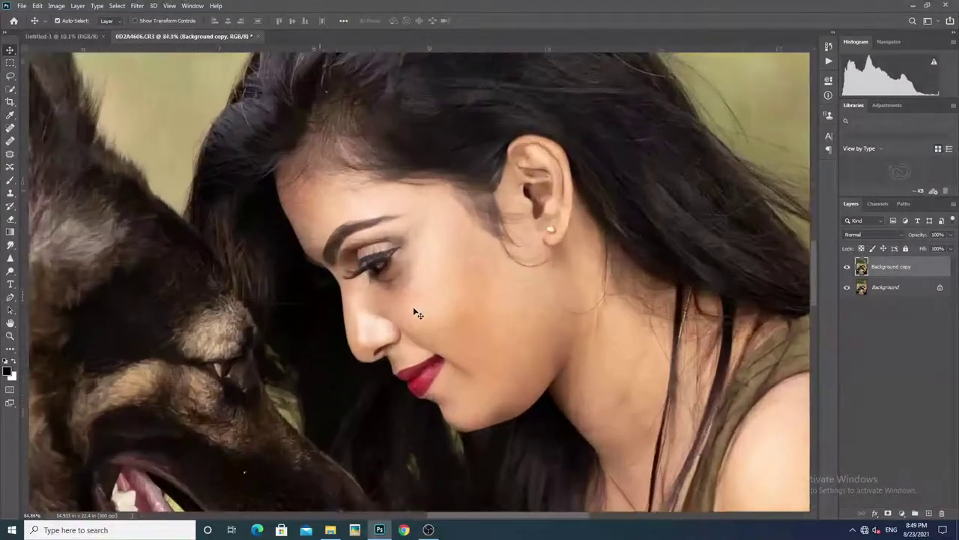
scroll(413, 310, up, 2)
scroll(408, 299, up, 1)
With the Patch tool, patch a skin spot, fine cheek lines and a wrinkle near the eye.
key(j)
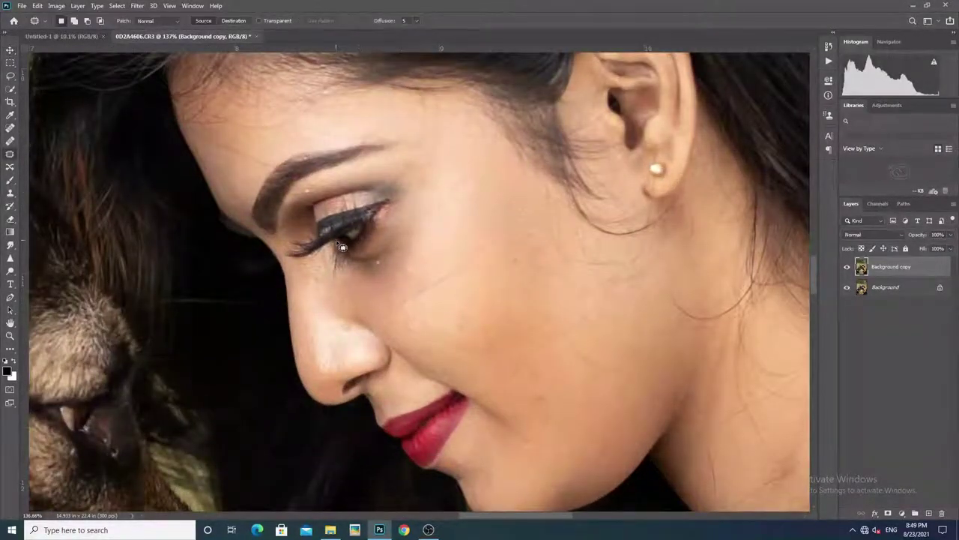
scroll(375, 266, up, 2)
drag(388, 273, 394, 273)
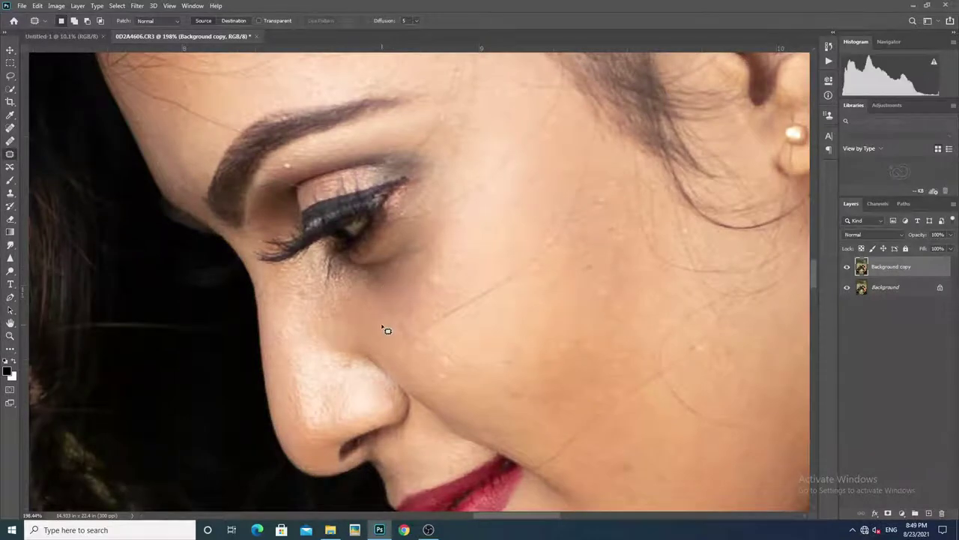
mouse_move(371, 324)
mouse_down()
mouse_move(425, 342)
mouse_move(469, 314)
mouse_up()
drag(525, 271, 471, 301)
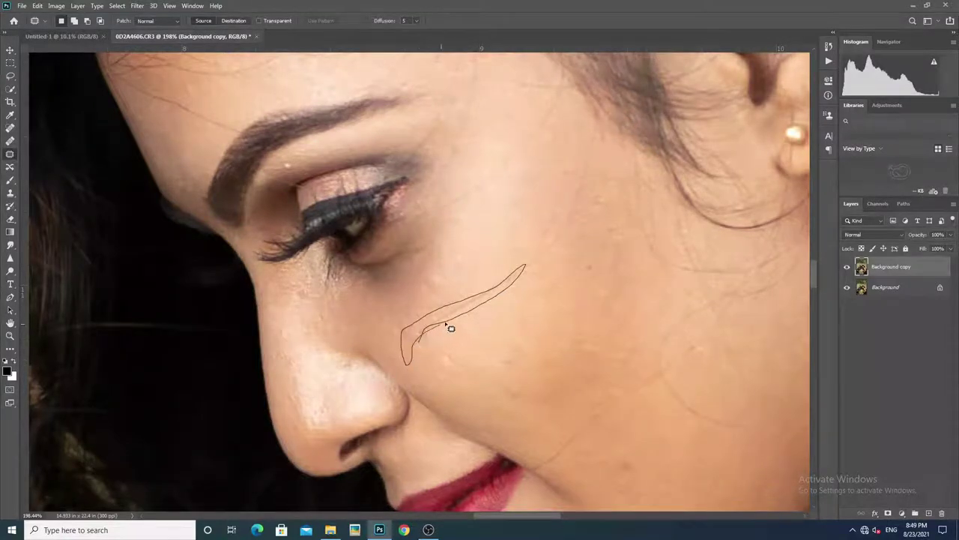
drag(452, 328, 424, 278)
drag(493, 306, 499, 285)
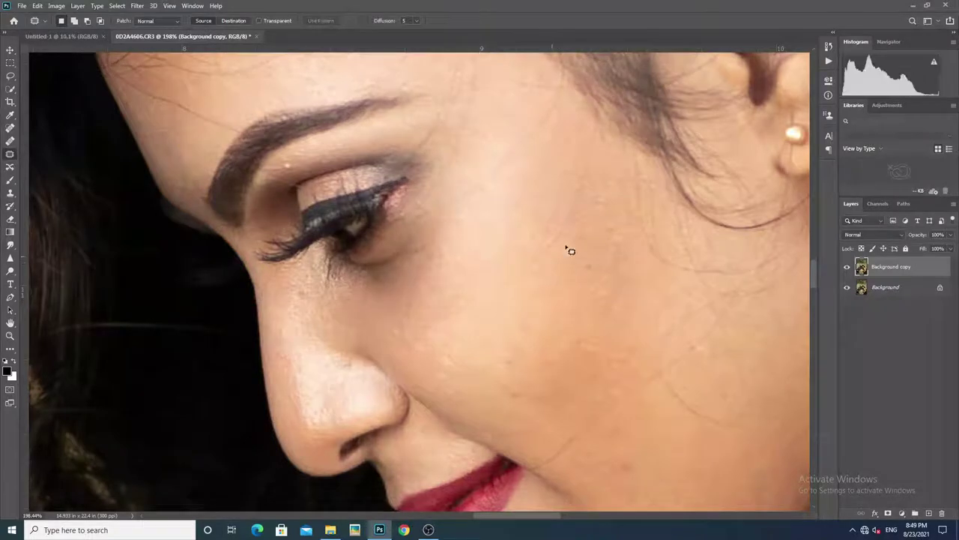
drag(598, 128, 531, 257)
drag(553, 131, 563, 280)
Patch a cheek blemish, a spot beside the nose and the mole below the nostril.
drag(604, 211, 577, 155)
scroll(499, 145, down, 4)
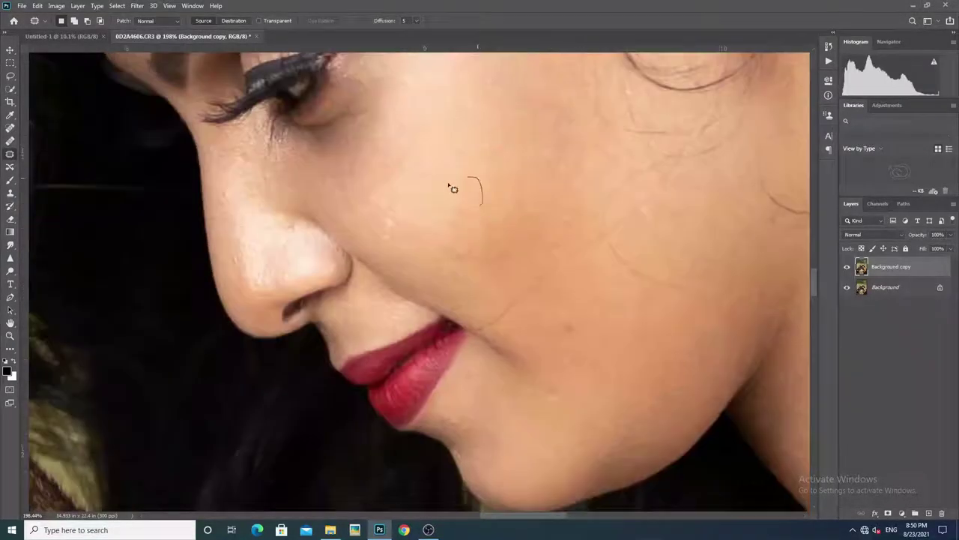
drag(480, 198, 466, 232)
mouse_move(467, 224)
mouse_down()
mouse_move(474, 138)
mouse_move(467, 175)
mouse_move(428, 203)
mouse_move(407, 192)
mouse_move(399, 248)
mouse_up()
key(ctrl+d)
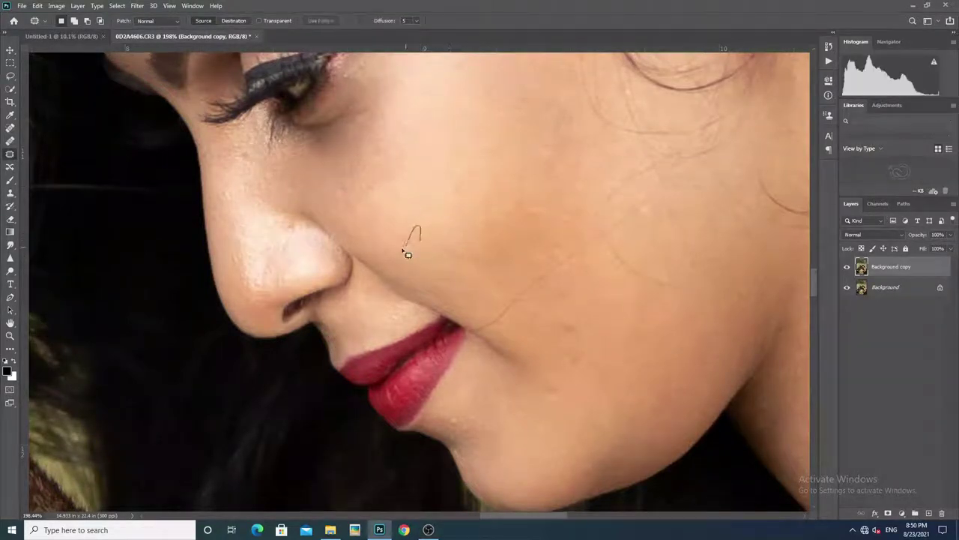
drag(421, 330, 432, 339)
drag(426, 334, 425, 317)
key(ctrl+d)
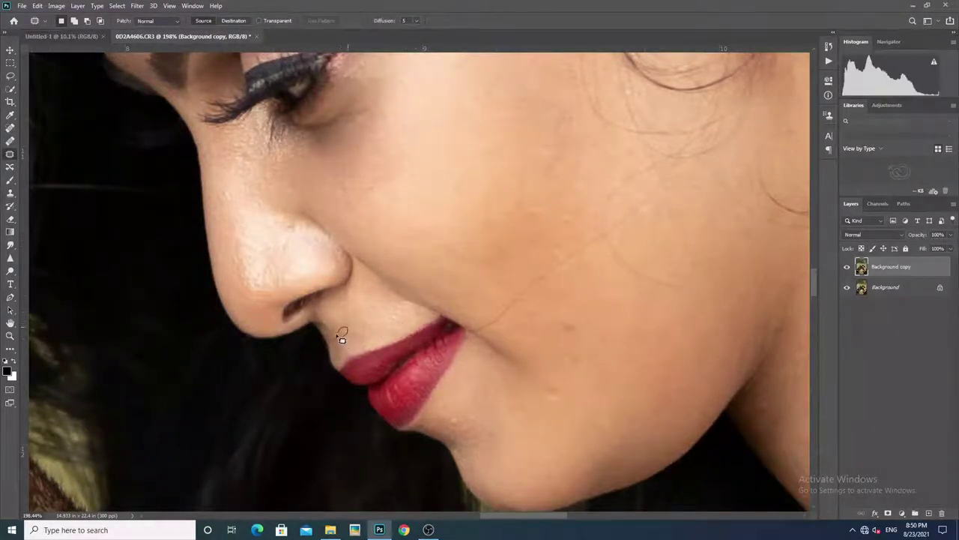
drag(334, 321, 350, 349)
key(ctrl+d)
Patch a lower-cheek blemish, a line on the cheek and a cheek crease.
mouse_move(475, 335)
mouse_down()
mouse_move(551, 289)
mouse_move(535, 281)
mouse_up()
key(ctrl+d)
key(ctrl+d)
mouse_move(524, 204)
mouse_down()
mouse_move(520, 221)
mouse_move(552, 329)
mouse_move(535, 322)
mouse_move(553, 394)
mouse_up()
key(ctrl+d)
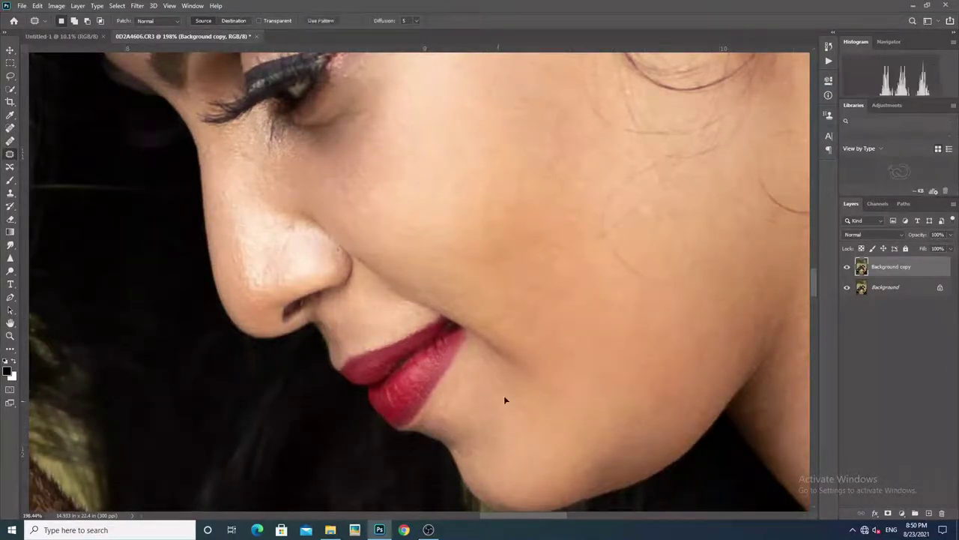
scroll(505, 401, up, 1)
scroll(505, 400, right, 3)
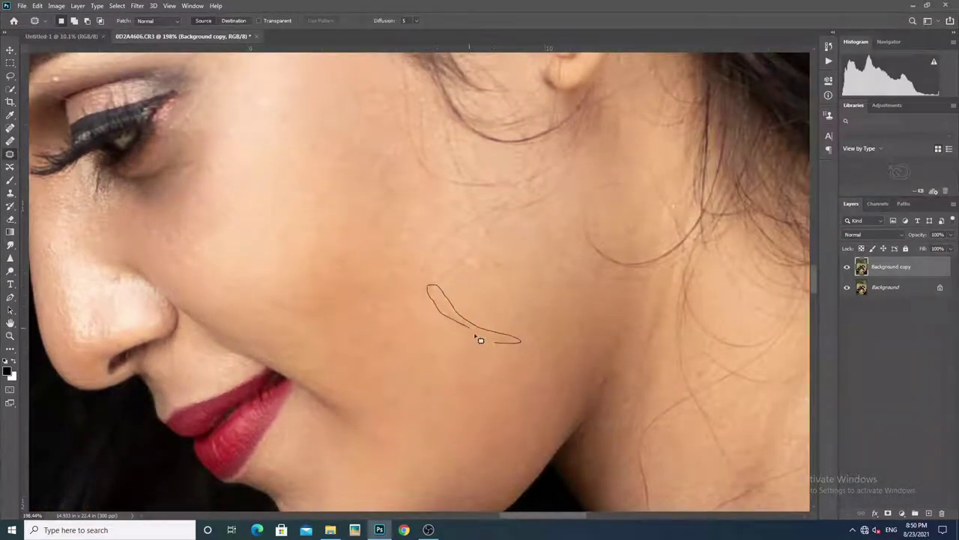
drag(480, 340, 515, 342)
key(ctrl+d)
drag(480, 248, 422, 293)
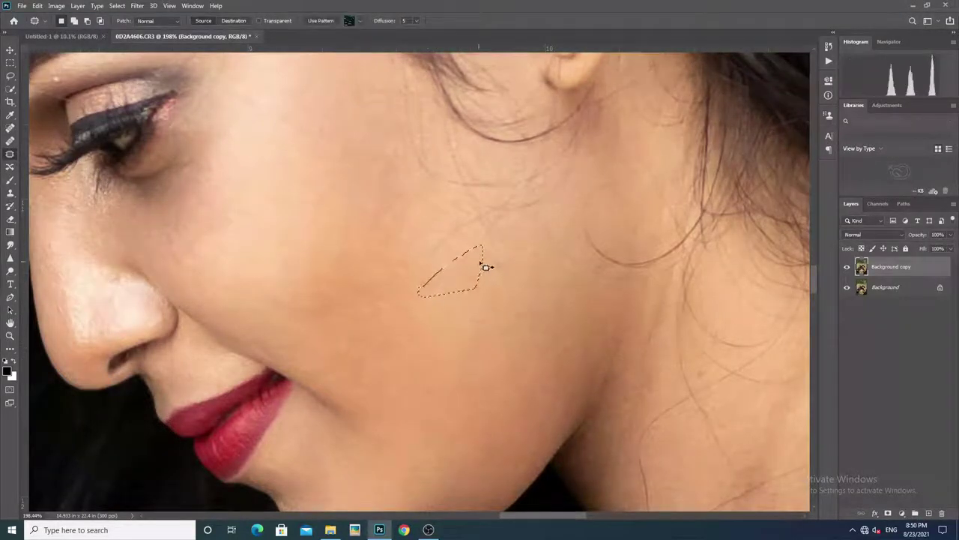
drag(487, 267, 419, 250)
key(ctrl+d)
Patch the remaining stray lines and a stray hair strand on the cheek.
scroll(467, 325, up, 1)
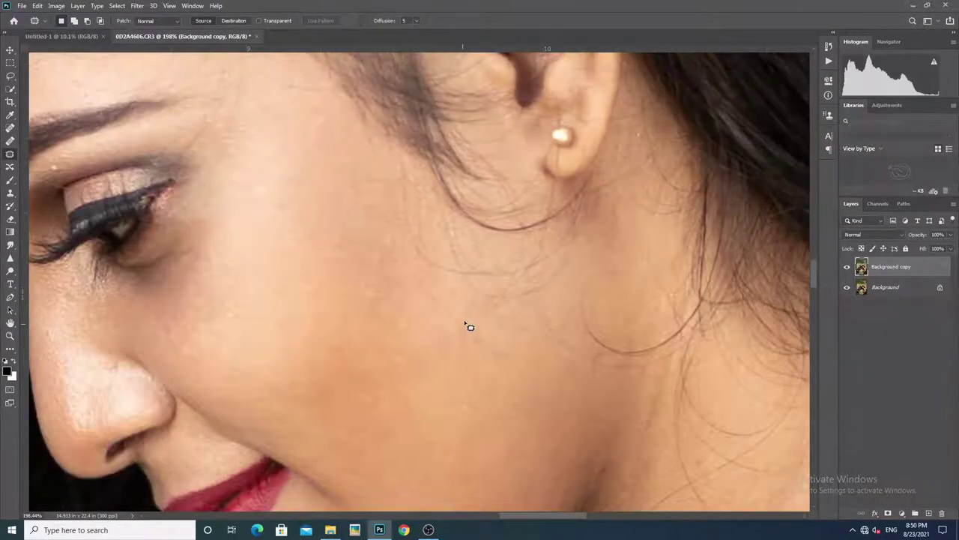
mouse_move(485, 304)
mouse_down()
mouse_move(547, 301)
mouse_move(486, 304)
mouse_up()
mouse_move(524, 288)
mouse_down()
mouse_move(479, 332)
mouse_move(538, 264)
mouse_up()
key(ctrl+d)
drag(450, 261, 462, 296)
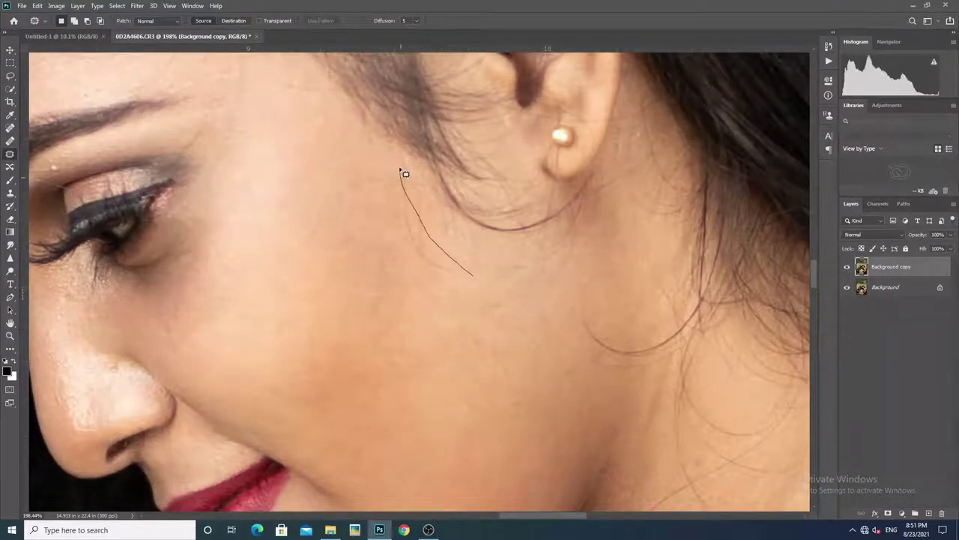
drag(402, 172, 392, 284)
key(ctrl+d)
Zoom out and patch away the stray hair strands on the lower neck and shoulder.
key(ctrl+0)
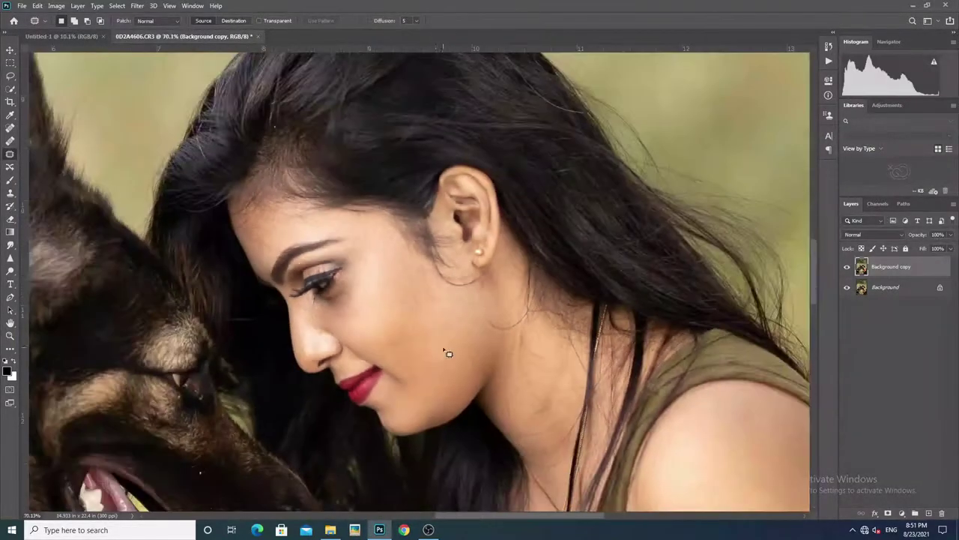
scroll(448, 353, up, 2)
scroll(526, 327, up, 3)
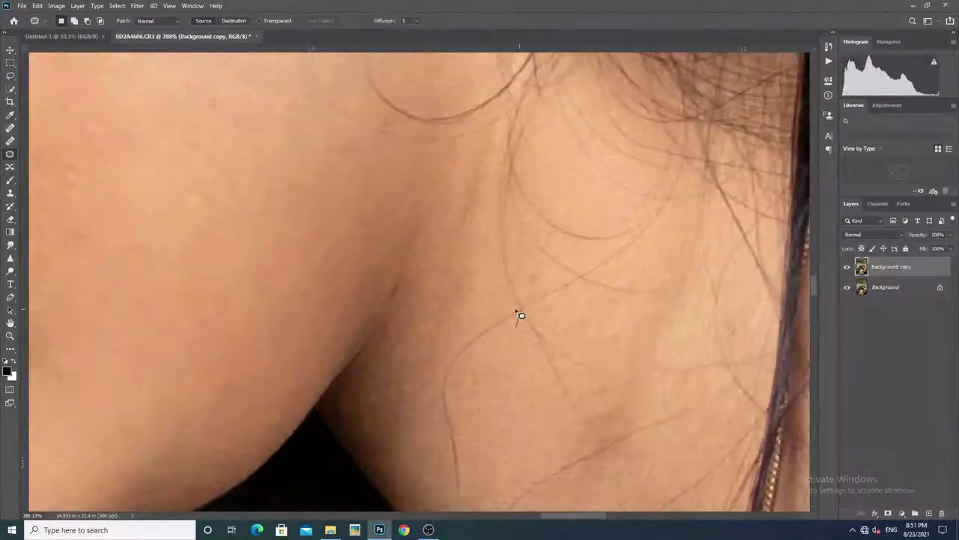
drag(460, 350, 456, 341)
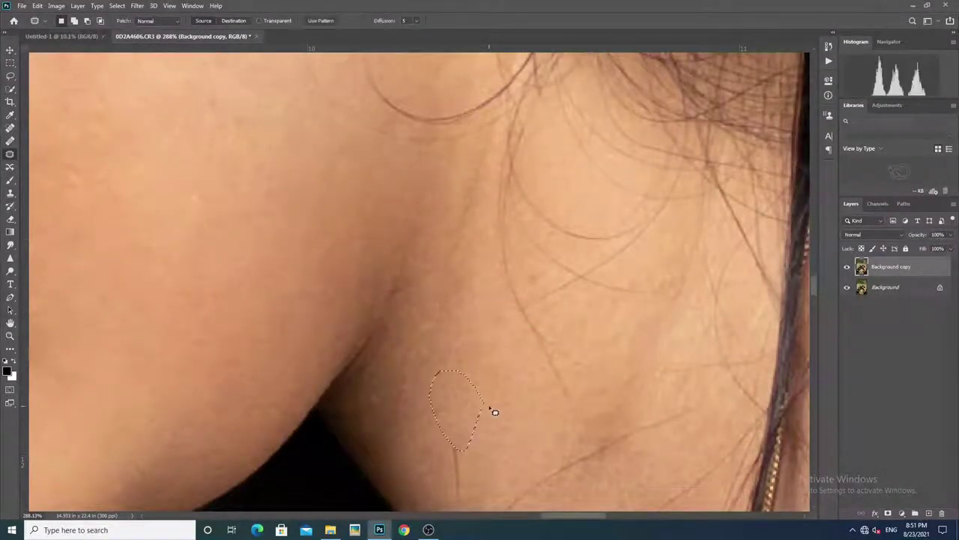
scroll(472, 374, down, 2)
drag(477, 373, 470, 394)
mouse_move(537, 387)
mouse_down()
mouse_move(516, 394)
mouse_move(564, 384)
mouse_move(520, 391)
mouse_move(467, 421)
mouse_move(500, 397)
mouse_up()
mouse_move(479, 427)
mouse_down()
mouse_move(507, 422)
mouse_move(493, 453)
mouse_up()
drag(572, 434, 514, 397)
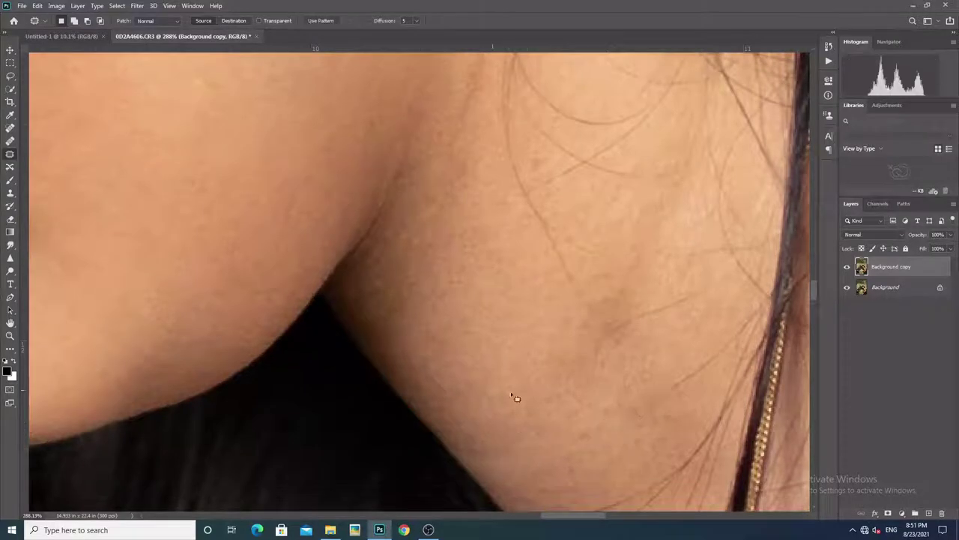
Patch more stray hairs along the neck edge and a small spot on the neck.
drag(651, 411, 756, 328)
drag(703, 369, 617, 386)
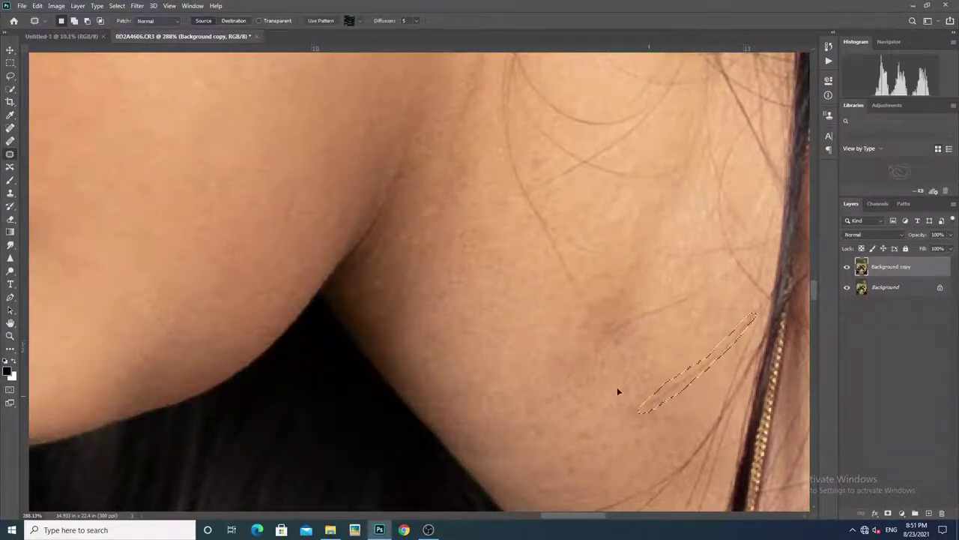
mouse_move(693, 321)
mouse_down()
mouse_move(591, 329)
mouse_move(651, 330)
mouse_move(605, 332)
mouse_move(646, 367)
mouse_up()
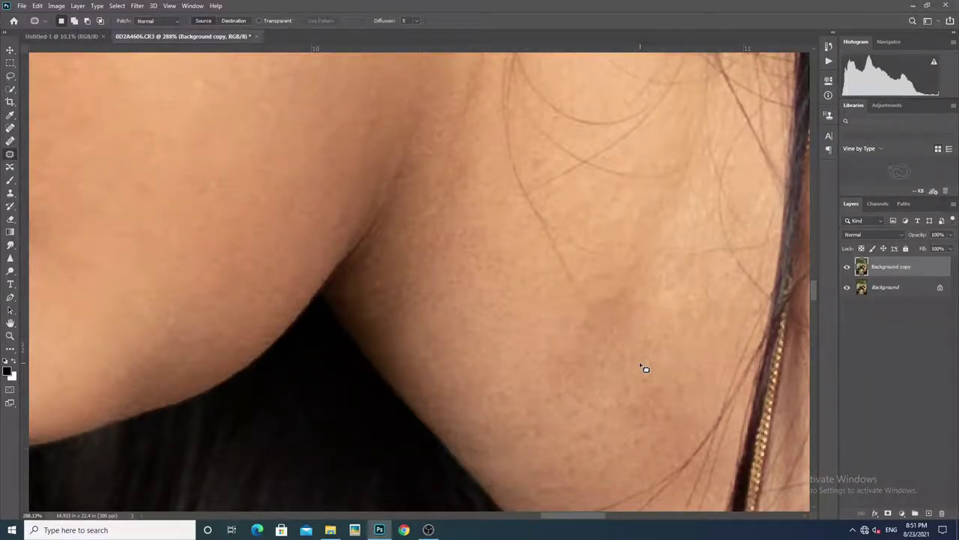
mouse_move(687, 294)
mouse_down()
mouse_move(697, 275)
mouse_move(675, 257)
mouse_move(592, 262)
mouse_move(576, 235)
mouse_move(587, 267)
mouse_up()
drag(588, 316, 585, 310)
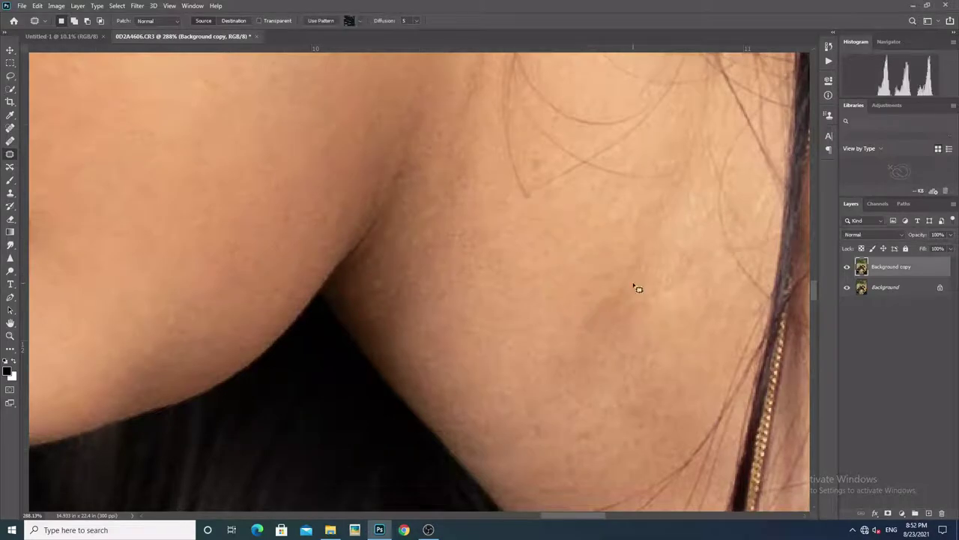
mouse_move(535, 203)
mouse_down()
mouse_move(590, 310)
mouse_move(572, 327)
mouse_move(632, 312)
mouse_up()
mouse_move(655, 397)
mouse_down()
mouse_move(655, 452)
mouse_move(689, 332)
mouse_up()
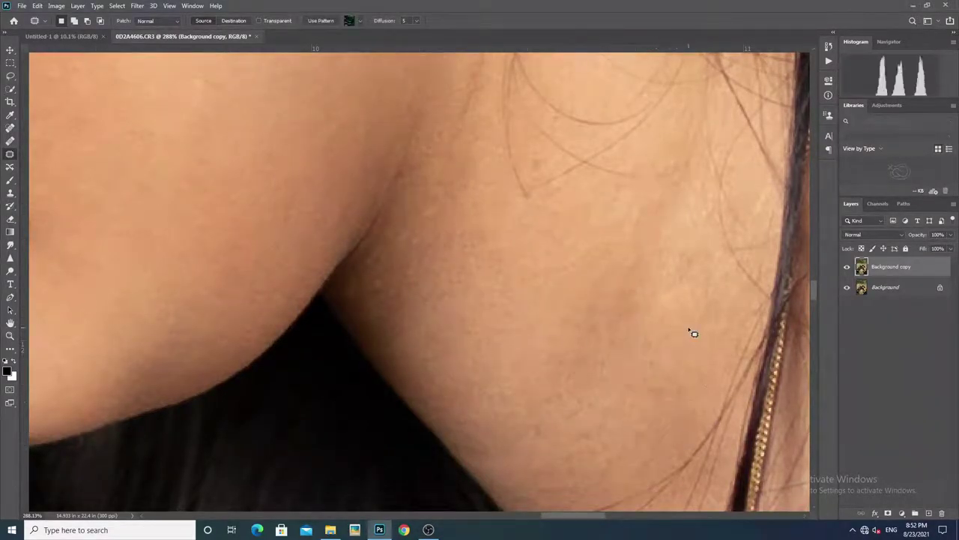
Patch out the last stray hair strands crossing the neck.
alt+scroll(572, 246, down, 4)
alt+scroll(655, 272, up, 4)
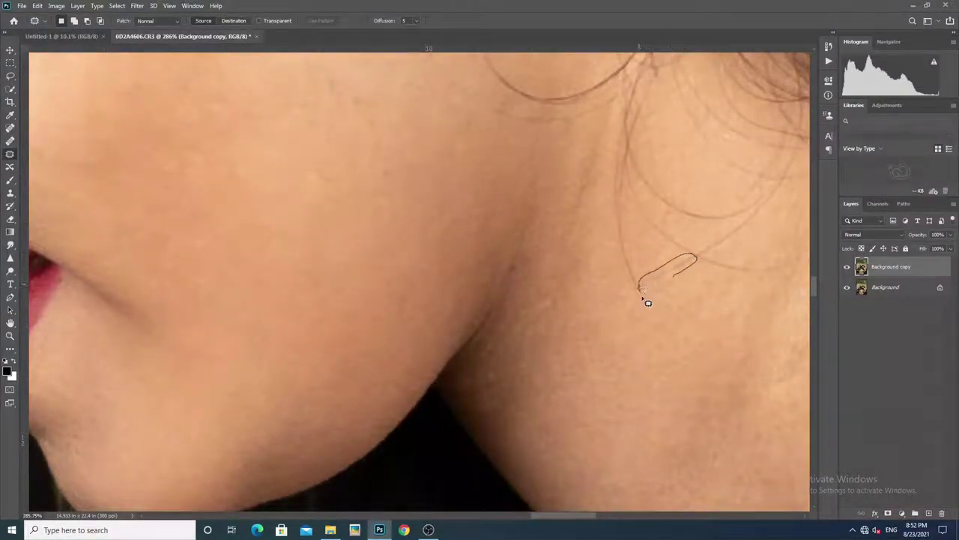
drag(646, 302, 632, 186)
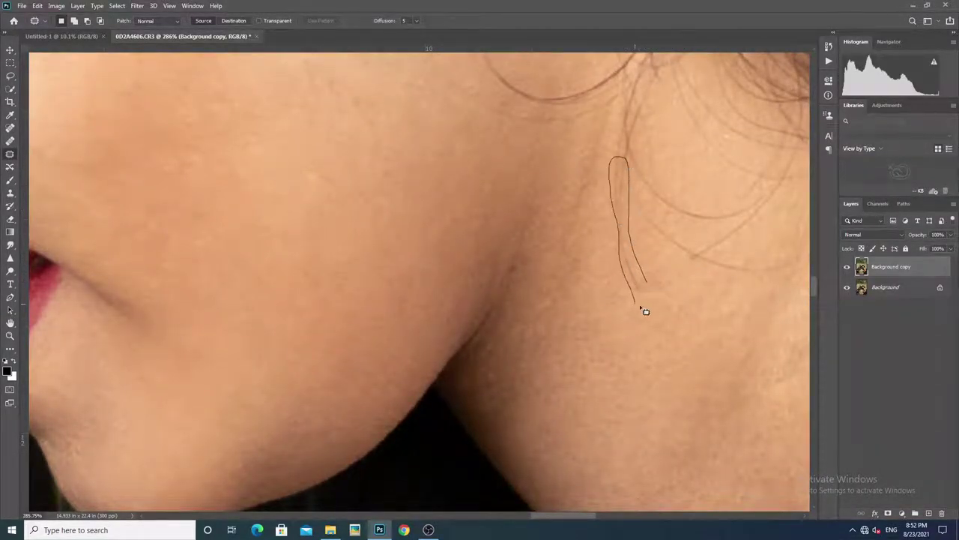
drag(646, 311, 655, 287)
drag(494, 390, 497, 380)
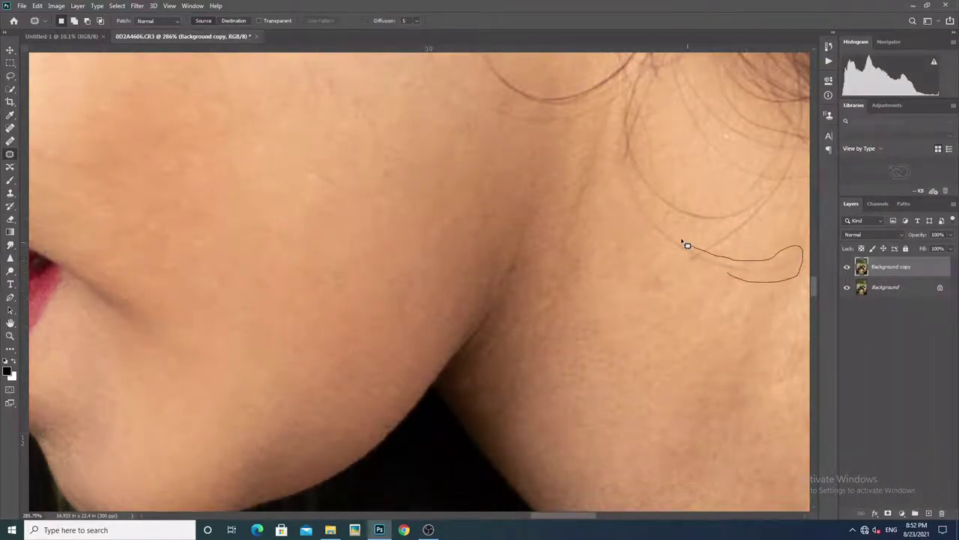
mouse_move(632, 189)
mouse_down()
mouse_move(707, 267)
mouse_move(752, 221)
mouse_up()
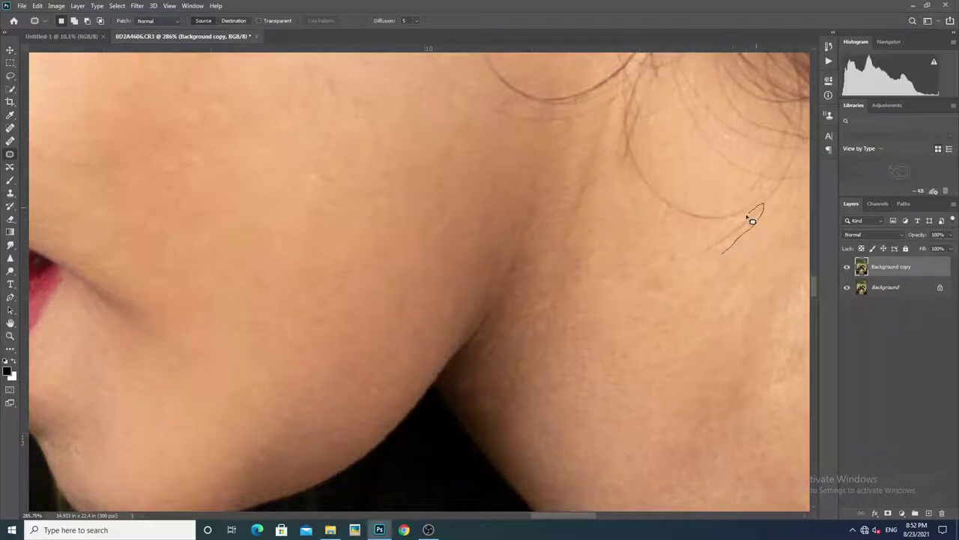
drag(712, 260, 655, 252)
Patch a spot near the eye and blemishes on the temple.
scroll(680, 341, down, 8)
scroll(452, 185, up, 8)
scroll(460, 184, down, 2)
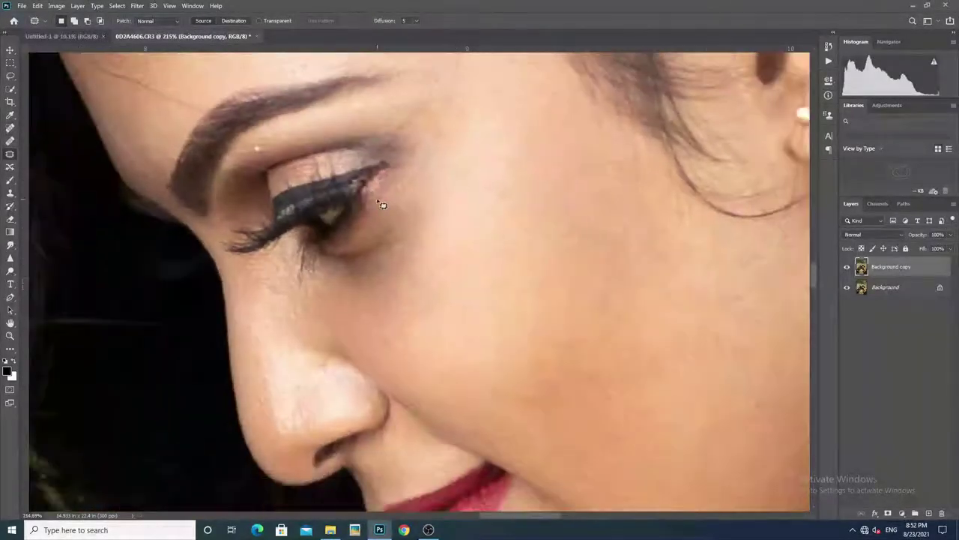
scroll(420, 188, up, 3)
mouse_move(388, 209)
mouse_down()
mouse_move(420, 184)
mouse_move(384, 200)
mouse_move(441, 194)
mouse_move(407, 261)
mouse_move(459, 185)
mouse_move(457, 164)
mouse_up()
scroll(414, 180, down, 4)
scroll(431, 158, up, 2)
drag(497, 135, 550, 143)
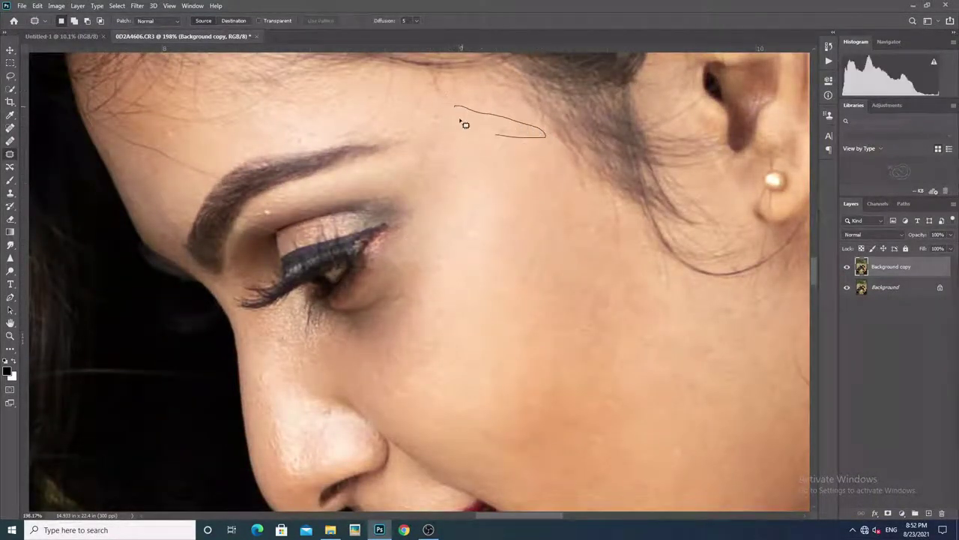
drag(461, 122, 457, 111)
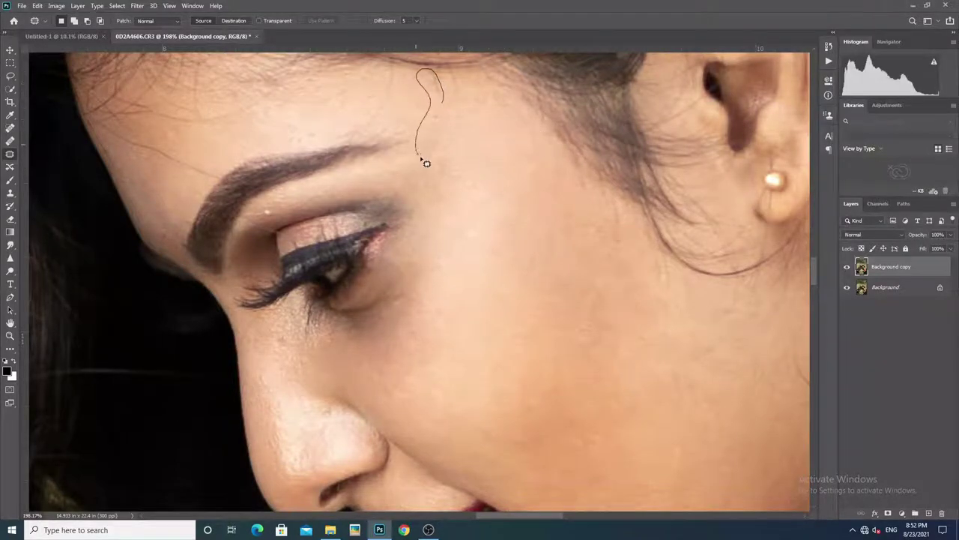
Patch the spots above the brow and blemishes on the forehead.
drag(425, 163, 427, 159)
mouse_move(433, 80)
mouse_down()
mouse_move(412, 145)
mouse_move(400, 139)
mouse_up()
mouse_move(369, 95)
mouse_down()
mouse_move(373, 112)
mouse_move(345, 132)
mouse_move(368, 145)
mouse_move(336, 133)
mouse_move(300, 149)
mouse_up()
drag(300, 149, 302, 118)
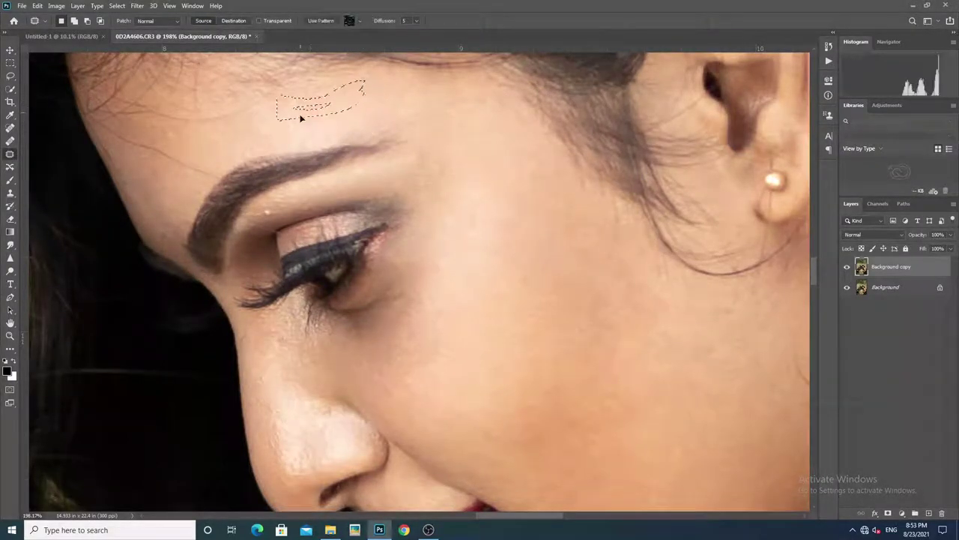
drag(257, 90, 196, 120)
mouse_move(225, 105)
mouse_down()
mouse_move(235, 145)
mouse_move(167, 122)
mouse_move(210, 178)
mouse_move(101, 124)
mouse_up()
mouse_move(135, 139)
mouse_down()
mouse_move(150, 180)
mouse_move(114, 131)
mouse_move(164, 162)
mouse_up()
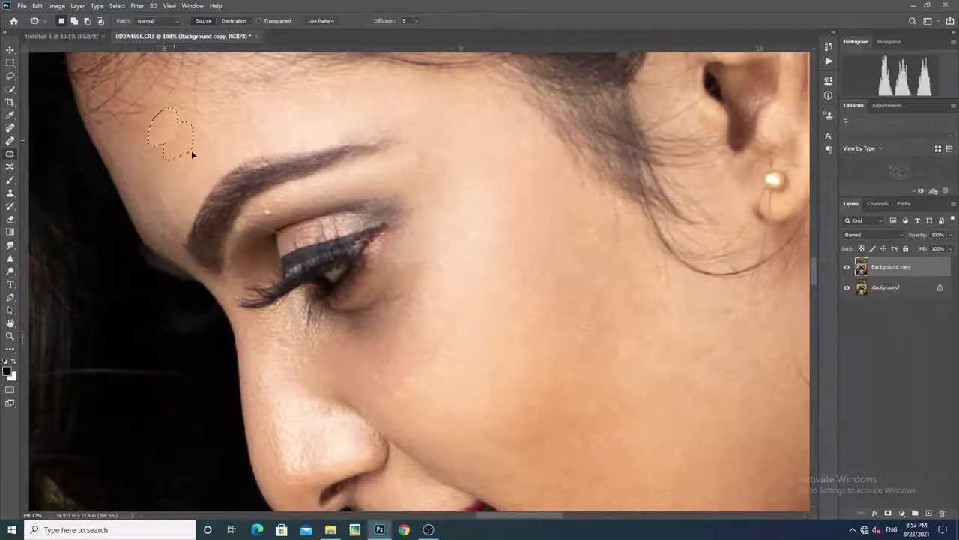
mouse_move(204, 109)
mouse_down()
mouse_move(193, 81)
mouse_move(225, 112)
mouse_up()
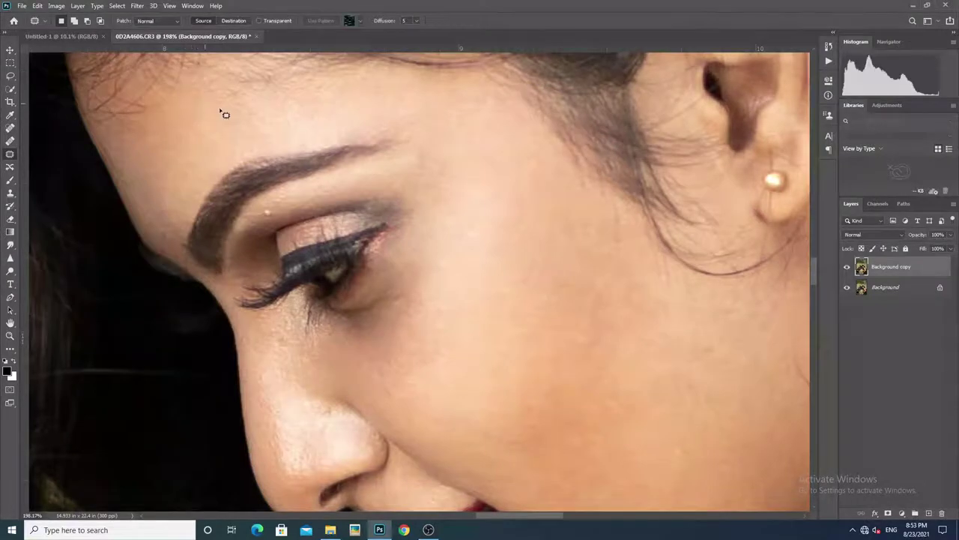
Patch a spot beside the nose and two small spots above the eyelid.
scroll(225, 111, down, 2)
scroll(232, 221, up, 4)
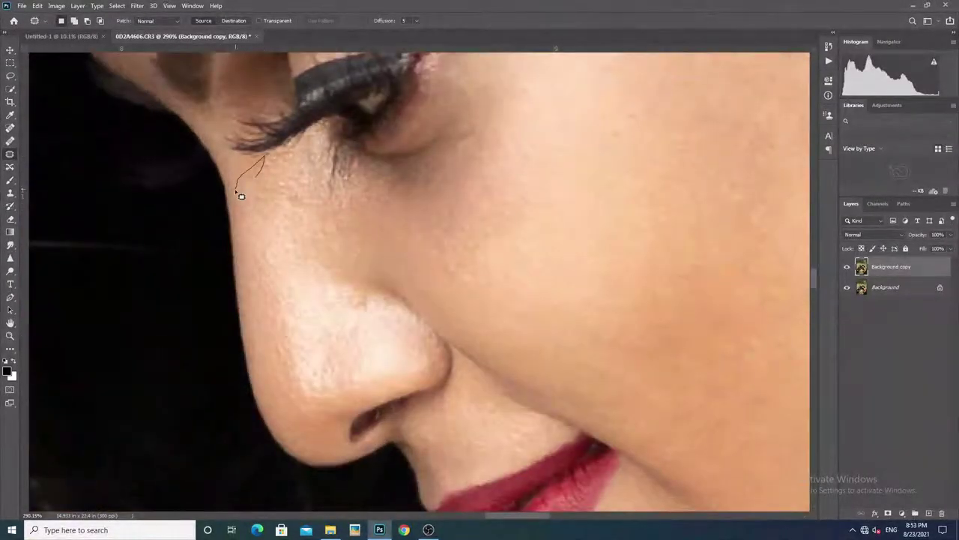
drag(242, 212, 310, 203)
scroll(265, 226, down, 3)
scroll(268, 128, up, 2)
scroll(275, 165, up, 2)
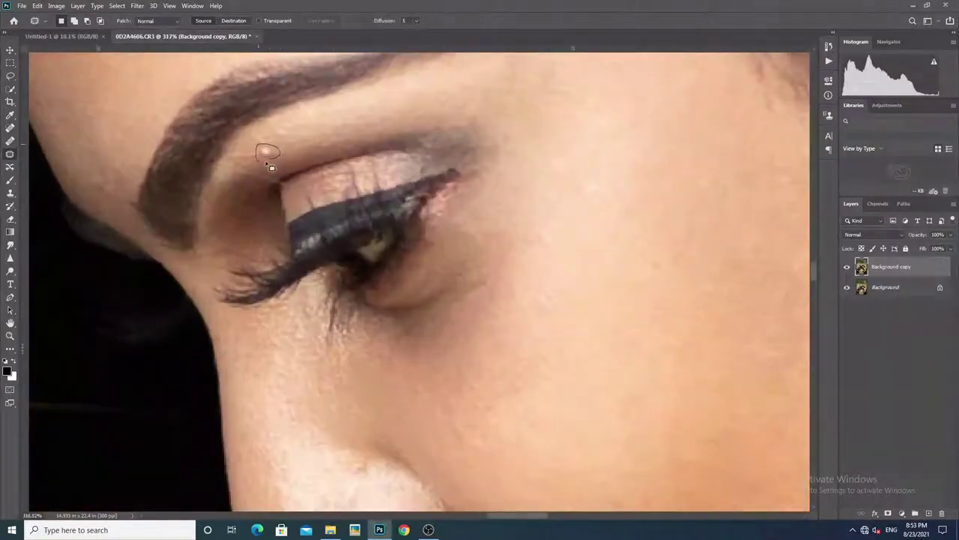
drag(271, 168, 246, 154)
drag(286, 185, 291, 174)
Patch the marks on the upper arm and near the elbow.
scroll(291, 169, down, 5)
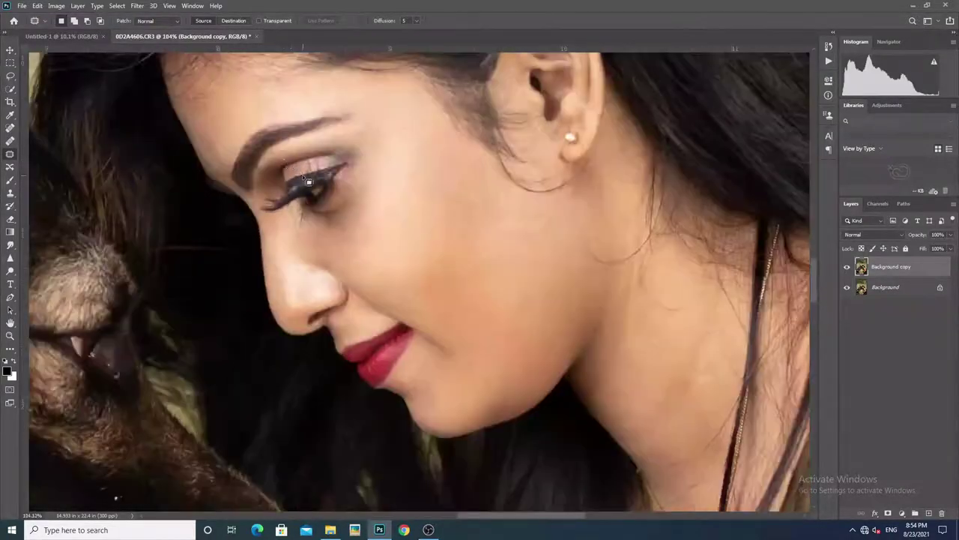
scroll(307, 187, down, 3)
scroll(572, 349, up, 2)
scroll(482, 300, up, 3)
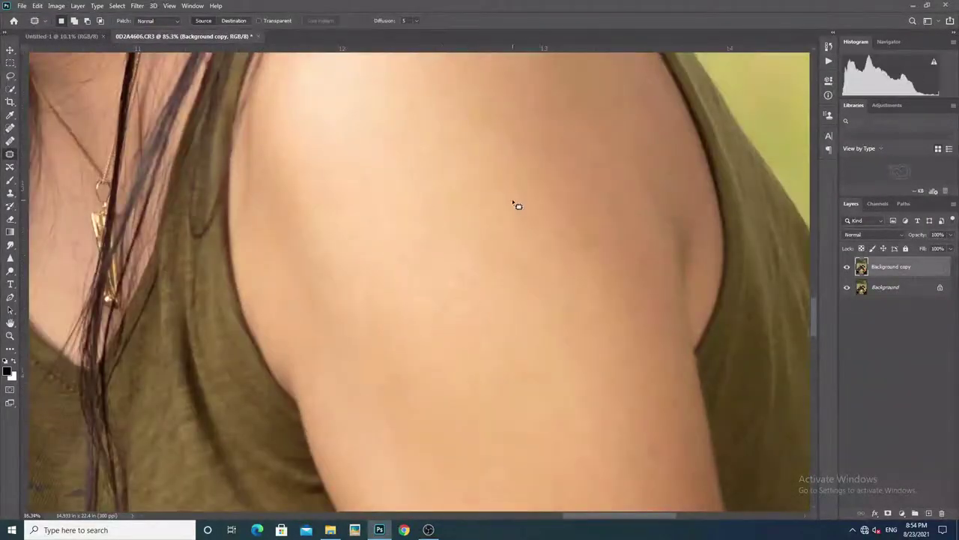
scroll(547, 307, down, 4)
scroll(547, 308, up, 2)
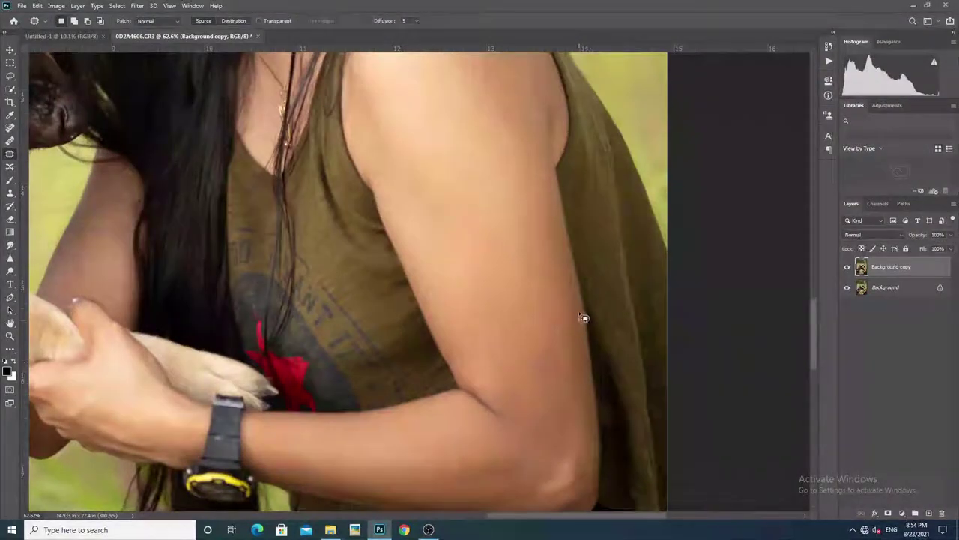
scroll(558, 360, up, 2)
scroll(544, 393, down, 1)
scroll(543, 335, up, 2)
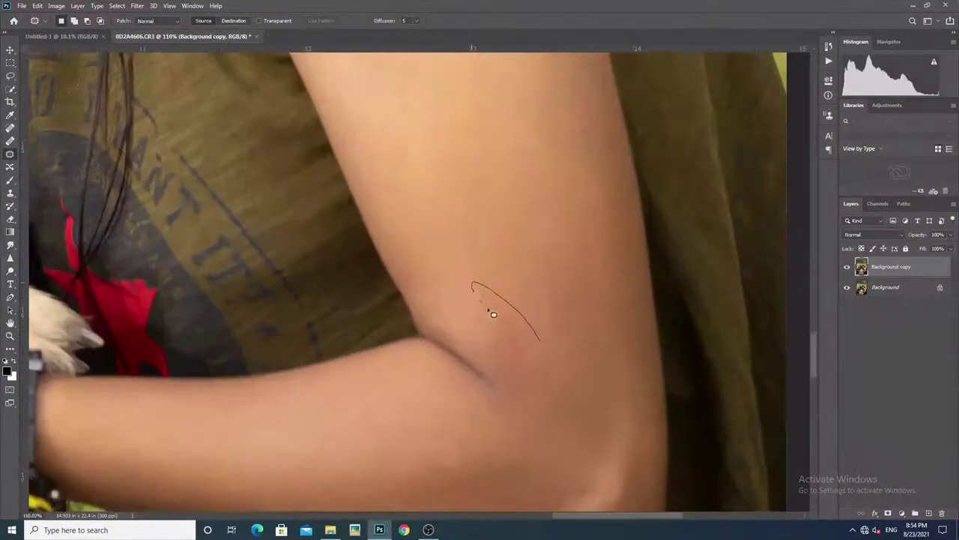
scroll(546, 321, down, 3)
scroll(543, 315, up, 3)
drag(521, 251, 442, 304)
scroll(459, 240, down, 4)
scroll(392, 407, up, 2)
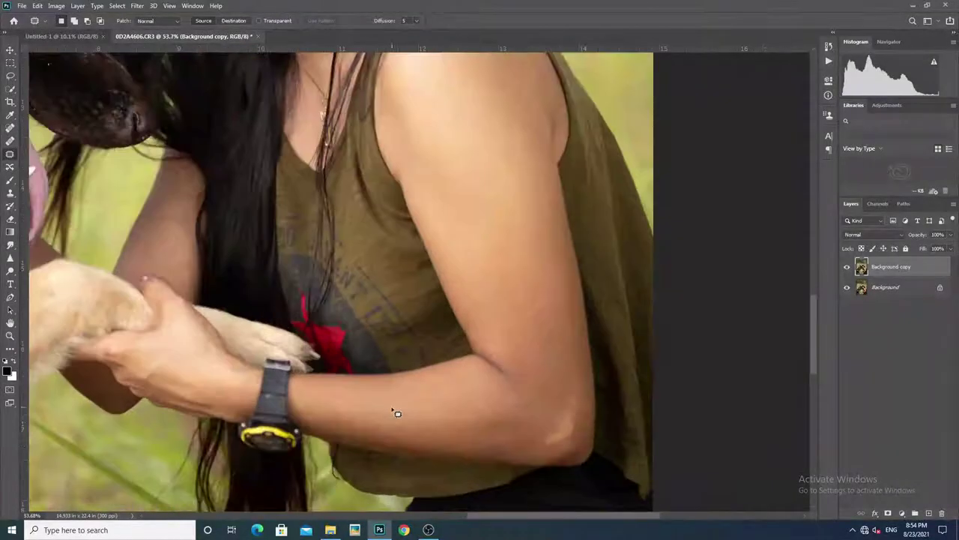
scroll(558, 413, up, 2)
scroll(540, 330, down, 1)
drag(509, 281, 514, 342)
Patch a small spot near the ear and the stray hair strand on the neck.
scroll(517, 300, down, 2)
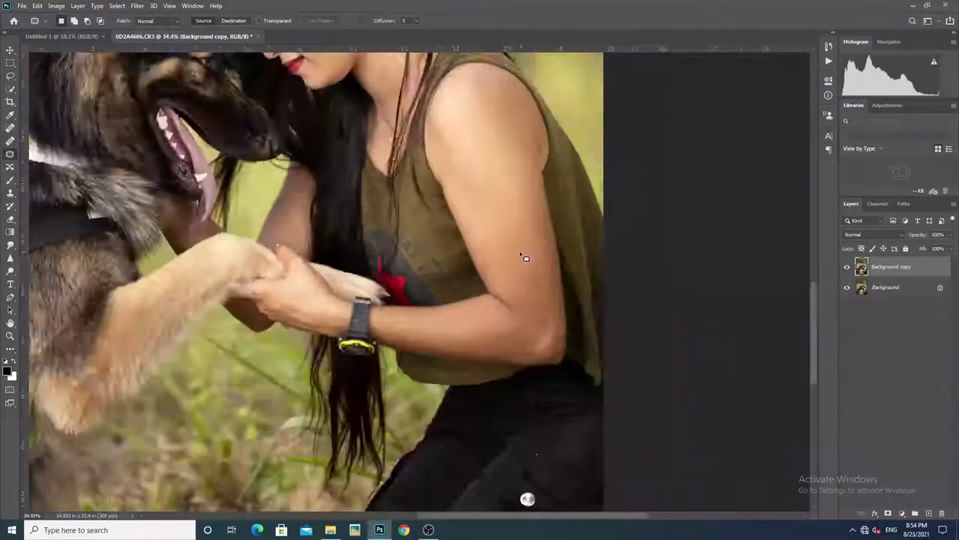
scroll(520, 257, down, 2)
scroll(476, 330, up, 3)
scroll(237, 308, up, 1)
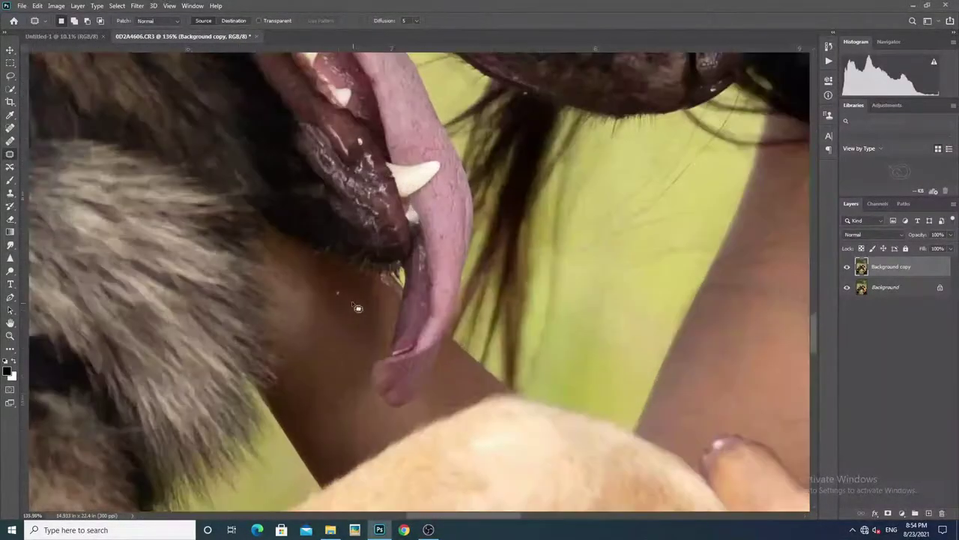
scroll(330, 321, down, 3)
scroll(330, 321, up, 1)
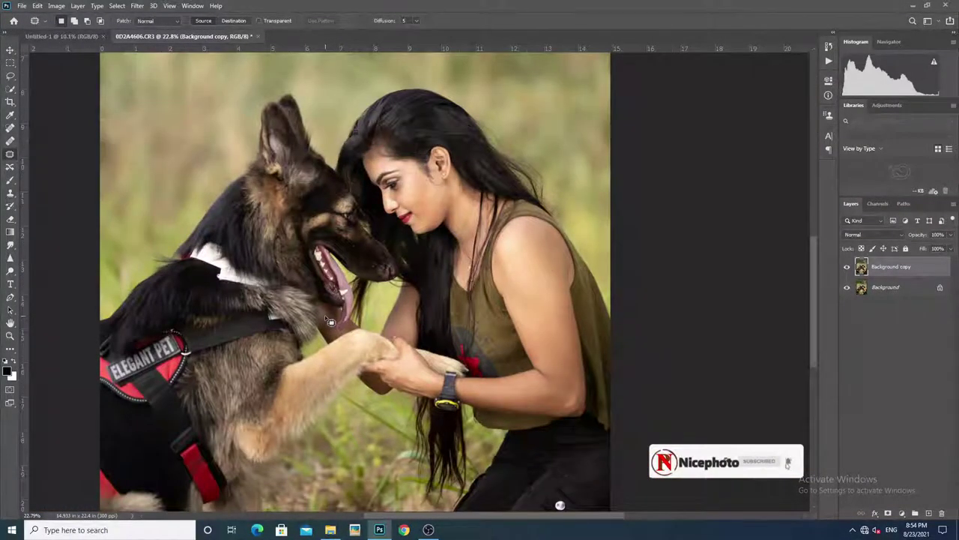
scroll(423, 164, up, 3)
scroll(485, 136, up, 3)
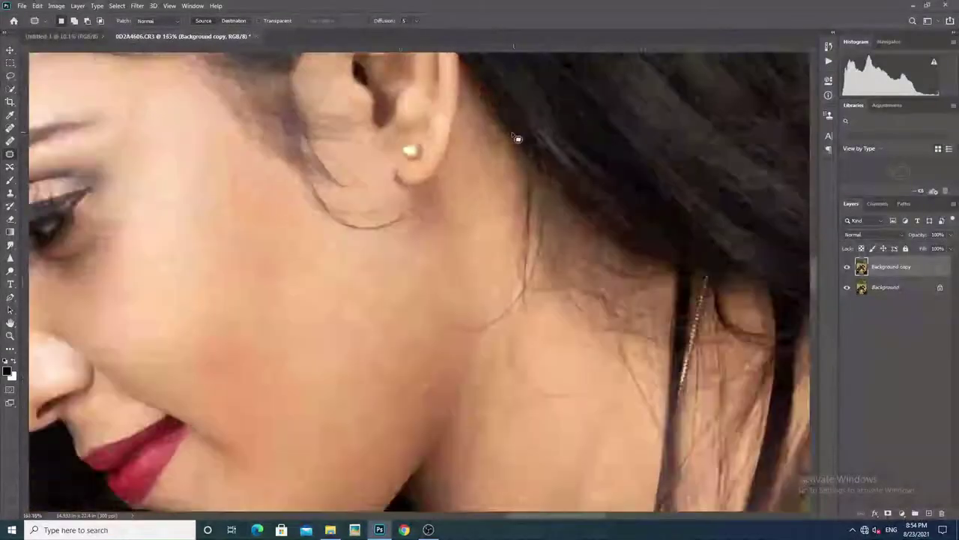
scroll(517, 138, up, 3)
drag(450, 175, 398, 189)
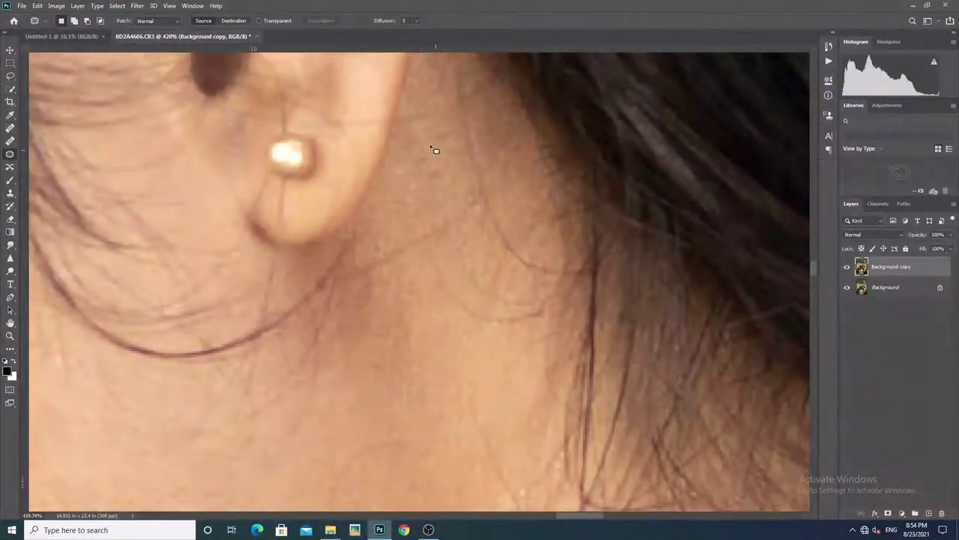
scroll(405, 205, down, 4)
scroll(431, 270, up, 3)
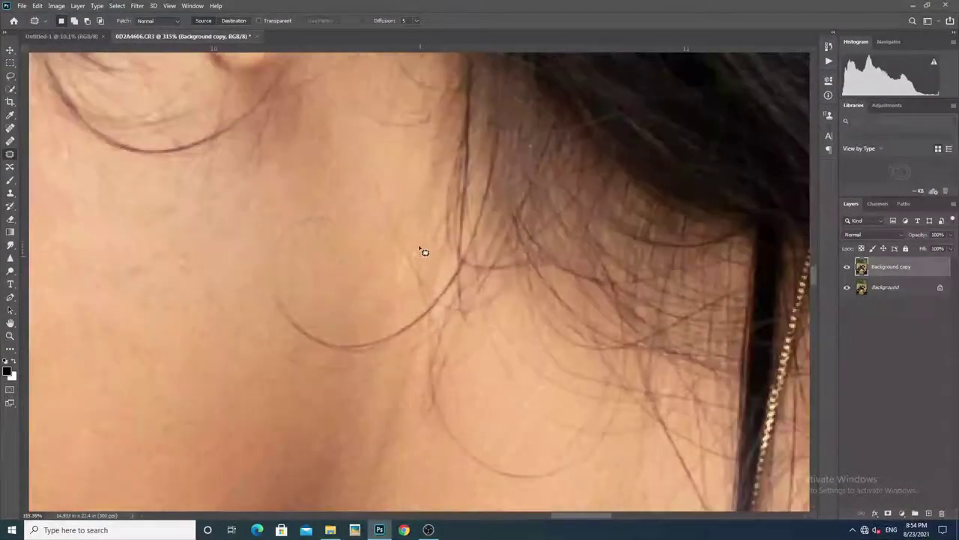
drag(418, 266, 399, 267)
drag(425, 311, 408, 268)
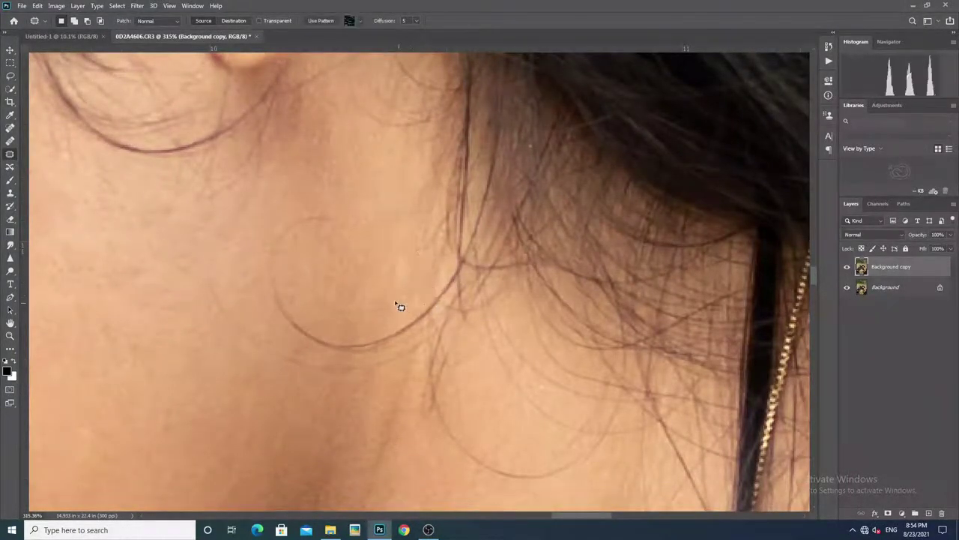
scroll(432, 309, down, 10)
scroll(393, 415, up, 2)
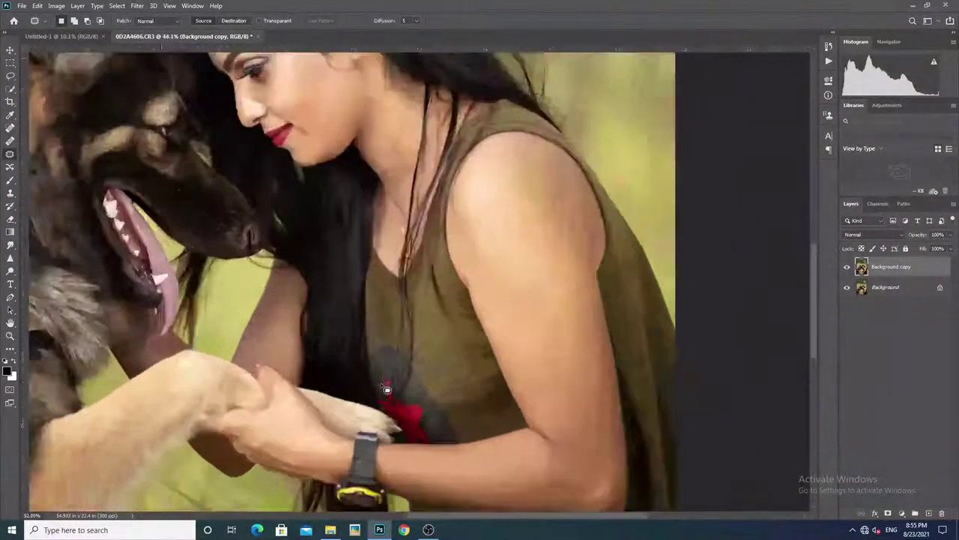
scroll(360, 389, up, 1)
scroll(299, 352, up, 1)
scroll(193, 287, up, 2)
scroll(193, 287, down, 8)
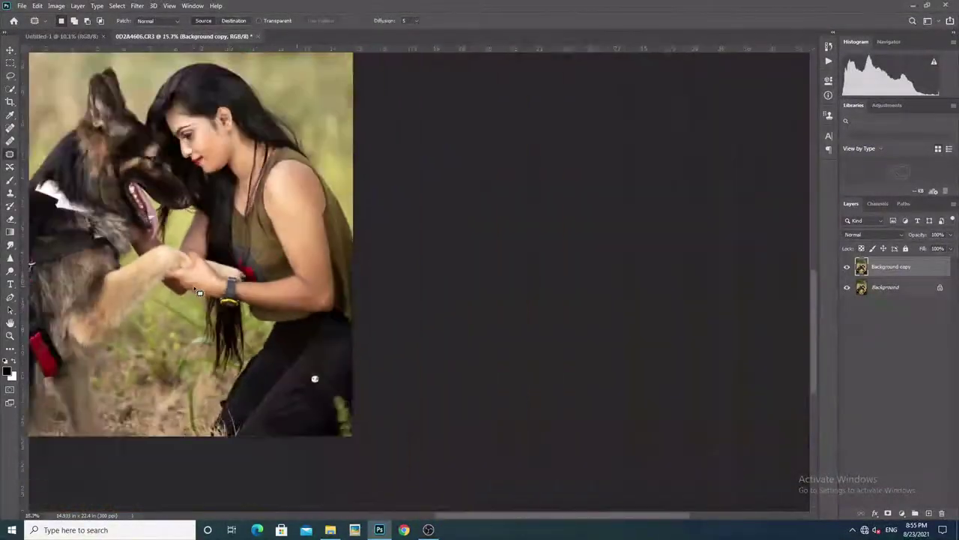
scroll(150, 255, down, 1)
Patch out a spot on the dog's muzzle with the Patch tool.
scroll(112, 202, down, 2)
click(12, 50)
scroll(391, 348, up, 3)
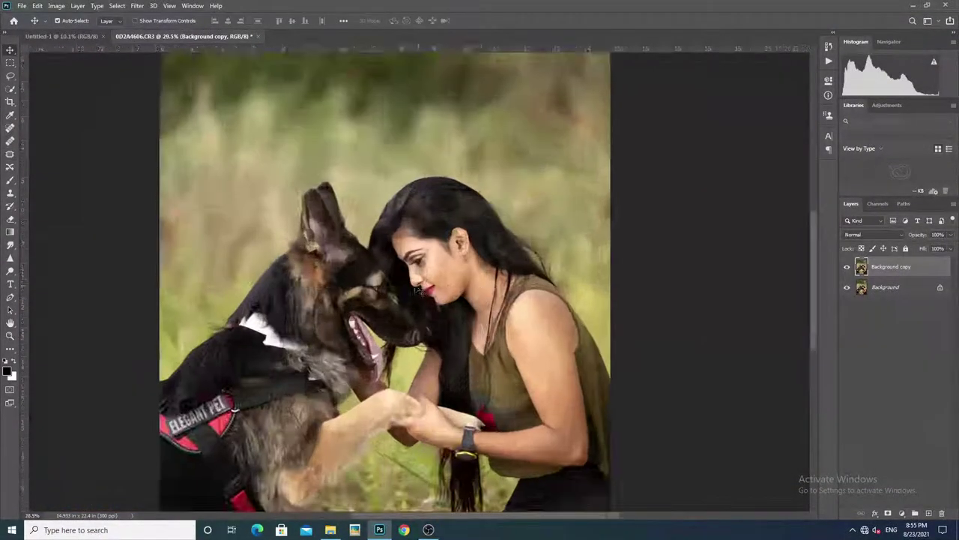
scroll(391, 349, up, 4)
scroll(392, 349, up, 3)
key(j)
scroll(391, 348, up, 3)
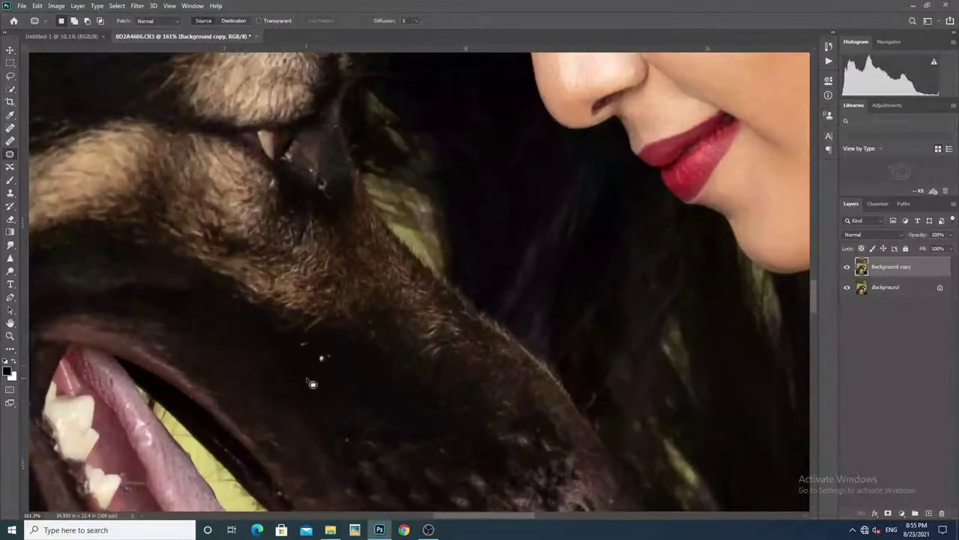
drag(335, 358, 304, 352)
Patch out a spot on the dog's paw.
scroll(356, 427, down, 3)
scroll(356, 427, down, 3)
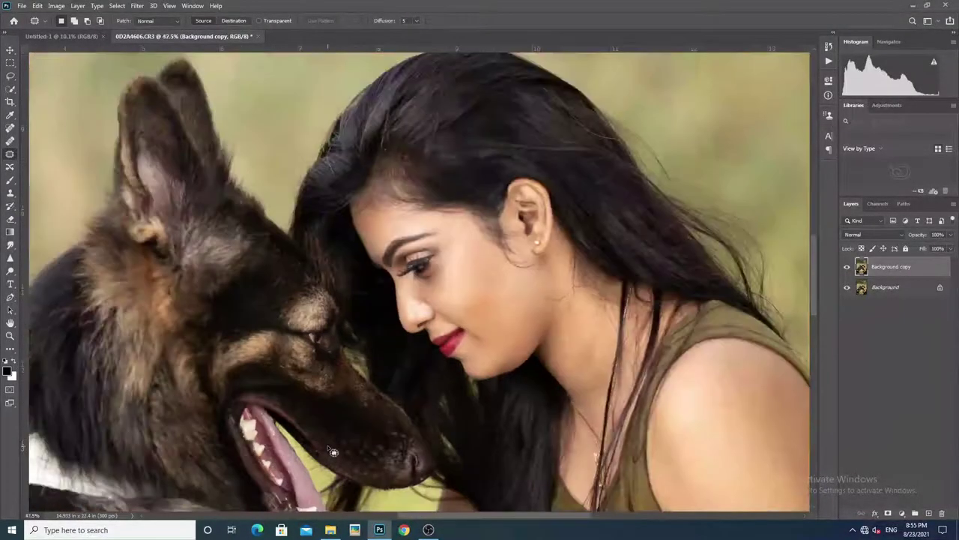
scroll(356, 427, down, 2)
scroll(411, 385, up, 1)
scroll(410, 384, up, 3)
scroll(411, 384, up, 4)
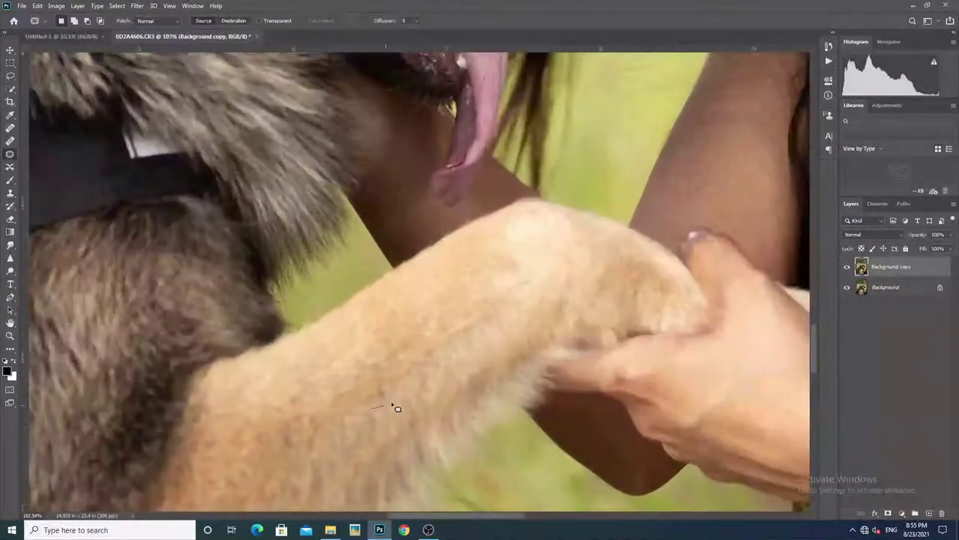
drag(300, 416, 285, 417)
scroll(332, 401, down, 2)
scroll(332, 400, down, 2)
scroll(421, 390, up, 4)
scroll(422, 390, up, 1)
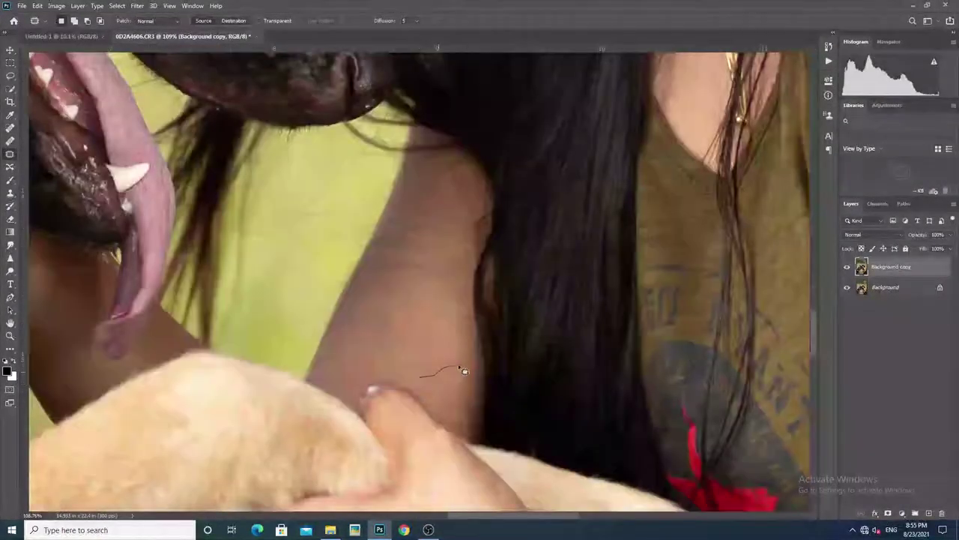
Heal the arm blemish with clean skin, deselect, and return to the Move tool zoomed out.
mouse_move(457, 371)
mouse_down()
mouse_move(450, 367)
mouse_move(442, 388)
mouse_move(371, 330)
mouse_up()
click(424, 368)
key(ctrl+d)
scroll(420, 322, down, 3)
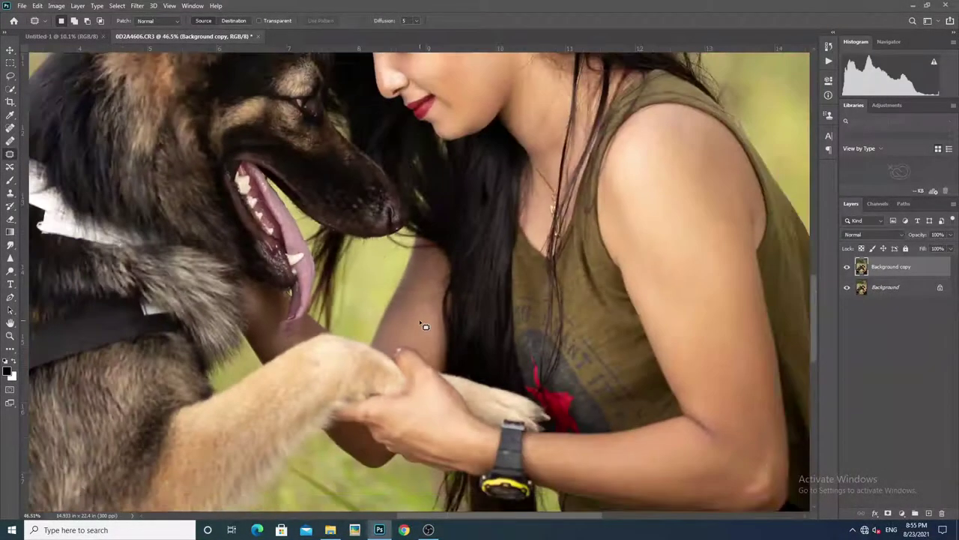
scroll(424, 328, down, 3)
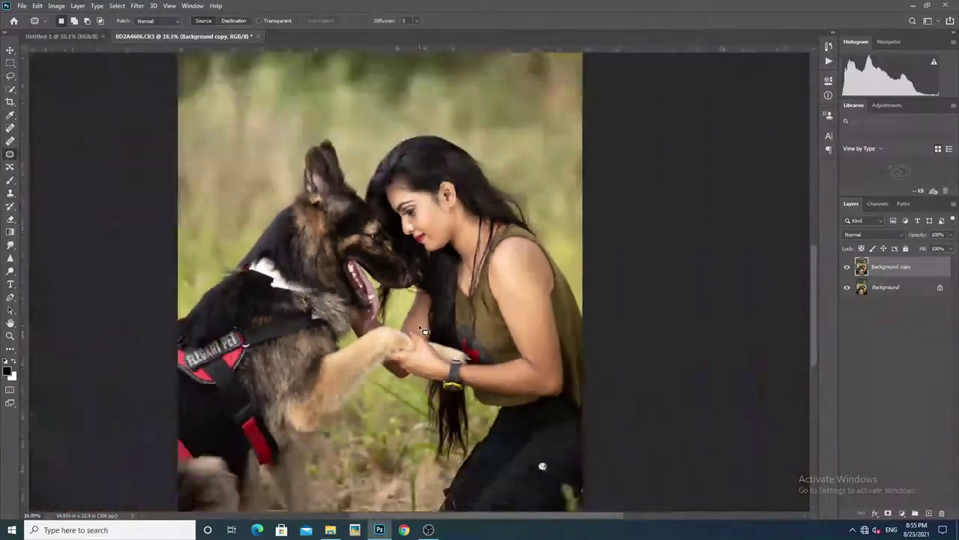
key(v)
scroll(474, 360, up, 2)
scroll(474, 359, down, 1)
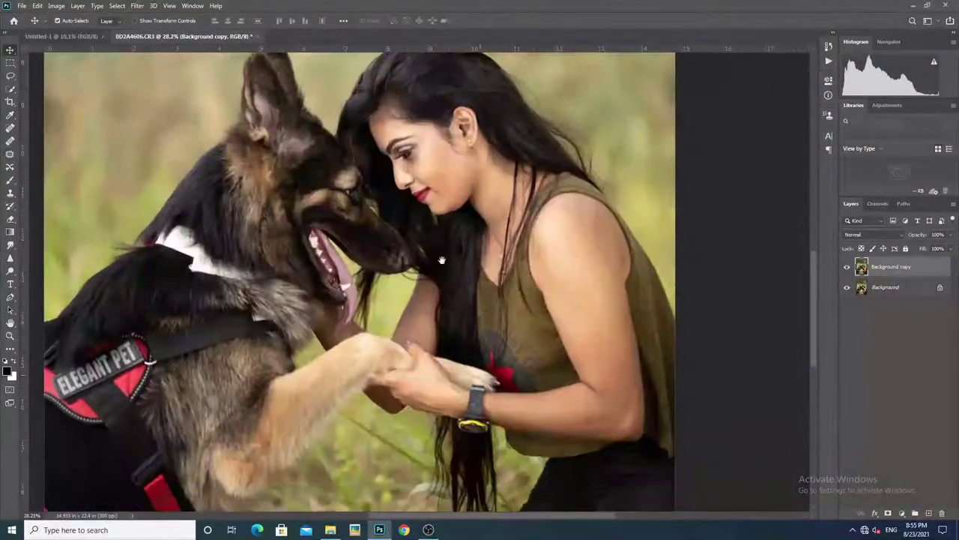
scroll(474, 359, down, 3)
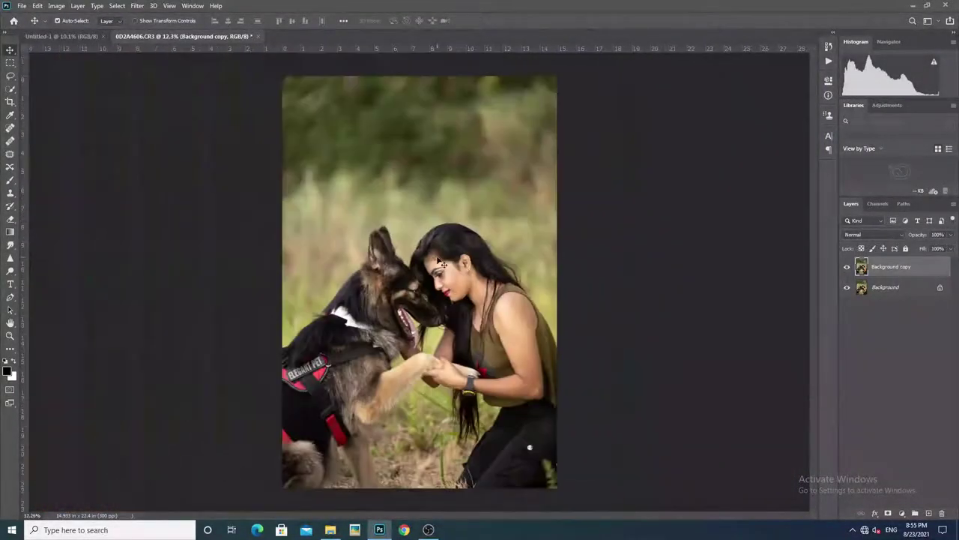
Nest Background copy in new Group 1, stamp visible layers into Layer 1, and open Camera Raw Filter.
click(915, 513)
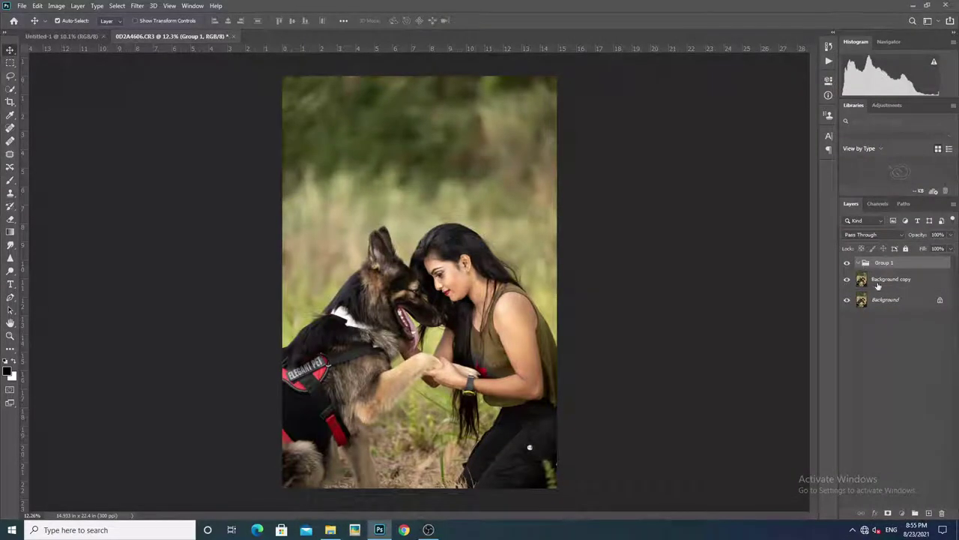
drag(884, 279, 883, 263)
key(ctrl+shift+alt+e)
scroll(450, 274, up, 3)
scroll(450, 274, up, 2)
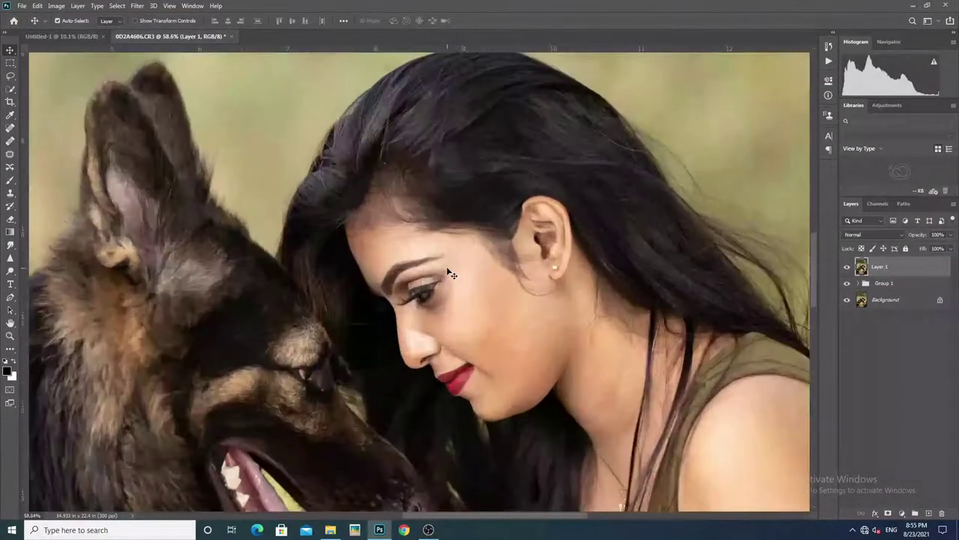
scroll(433, 236, down, 2)
scroll(433, 236, down, 3)
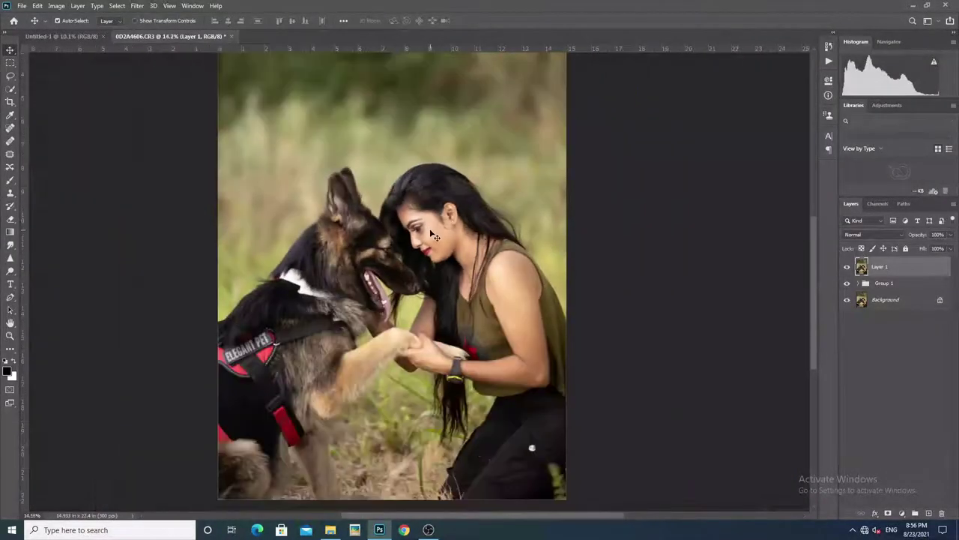
scroll(433, 236, down, 3)
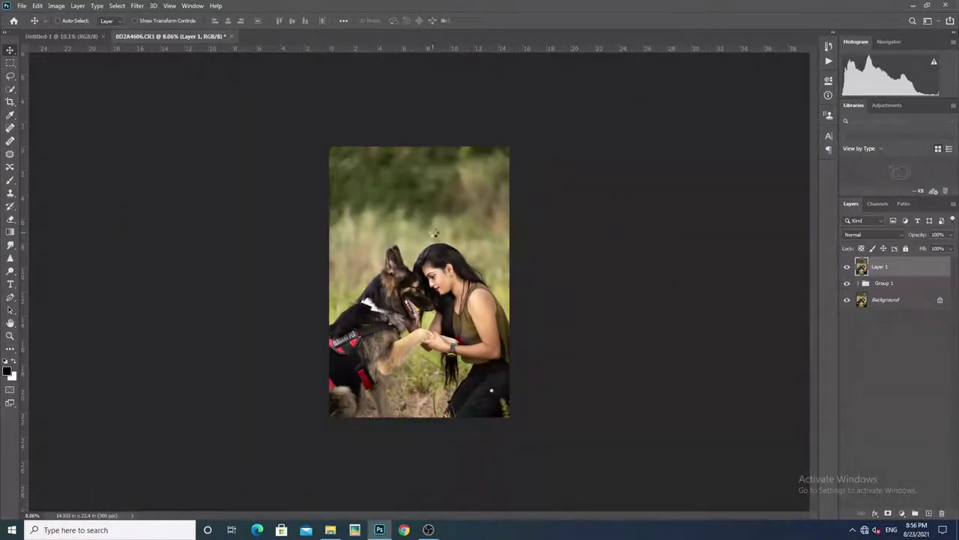
key(ctrl+shift+a)
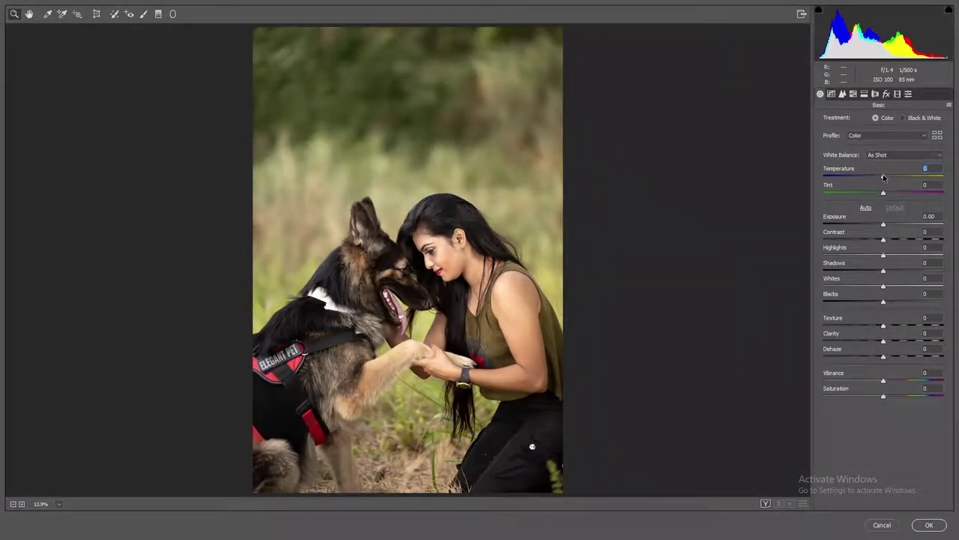
Grade the Basic panel: Temp +3, Tint +2, Exposure +0.15, Contrast +22, Highlights -34, Texture +13, Dehaze +3, Vibrance +3.
drag(884, 177, 886, 195)
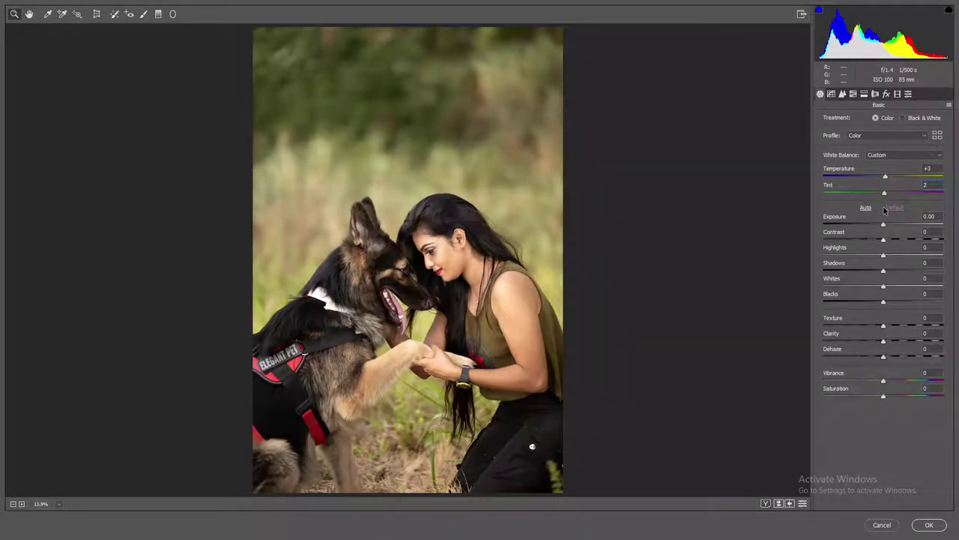
drag(883, 225, 885, 224)
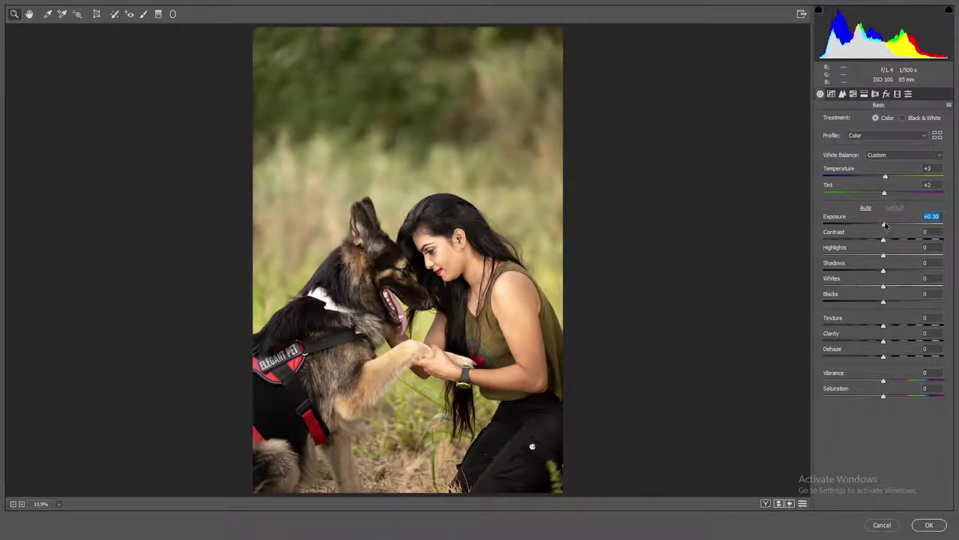
key(Up)
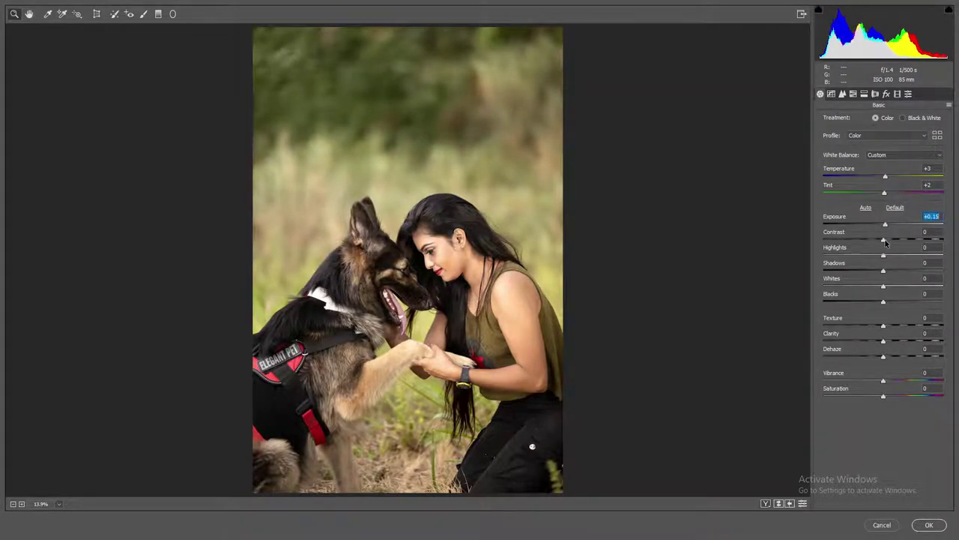
drag(885, 240, 896, 240)
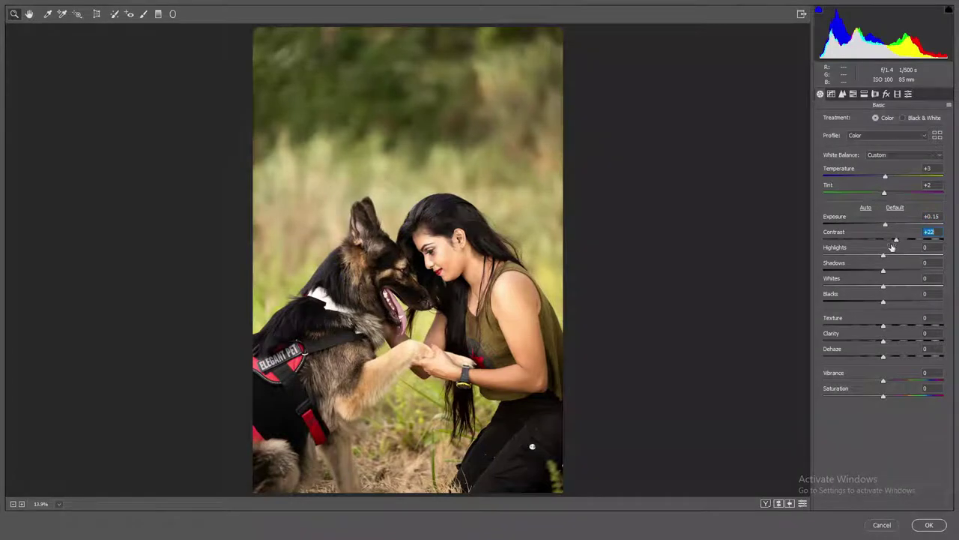
mouse_move(883, 255)
mouse_down()
mouse_move(863, 255)
mouse_move(897, 272)
mouse_move(874, 287)
mouse_move(891, 303)
mouse_move(904, 273)
mouse_up()
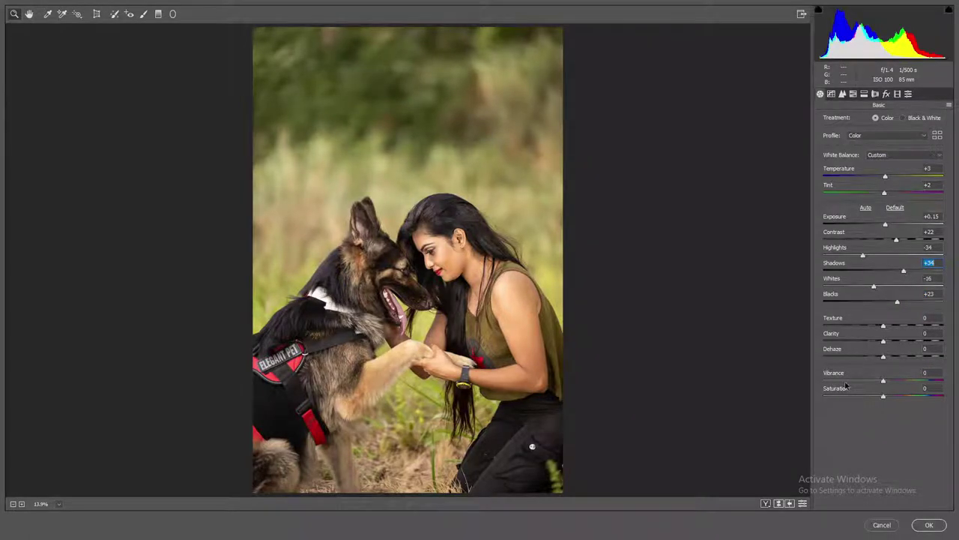
mouse_move(884, 326)
mouse_down()
mouse_move(893, 327)
mouse_move(885, 358)
mouse_up()
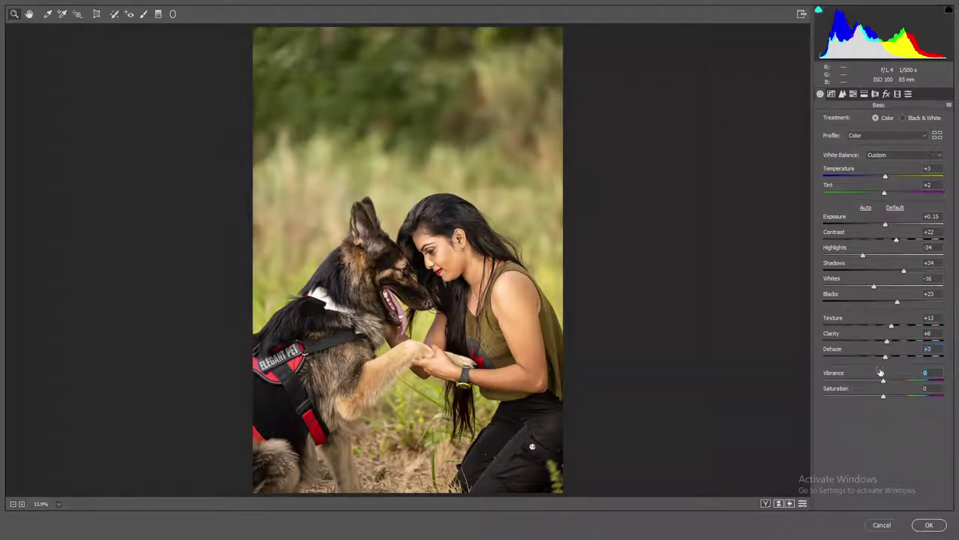
click(874, 371)
key(Up)
key(Up)
key(Up)
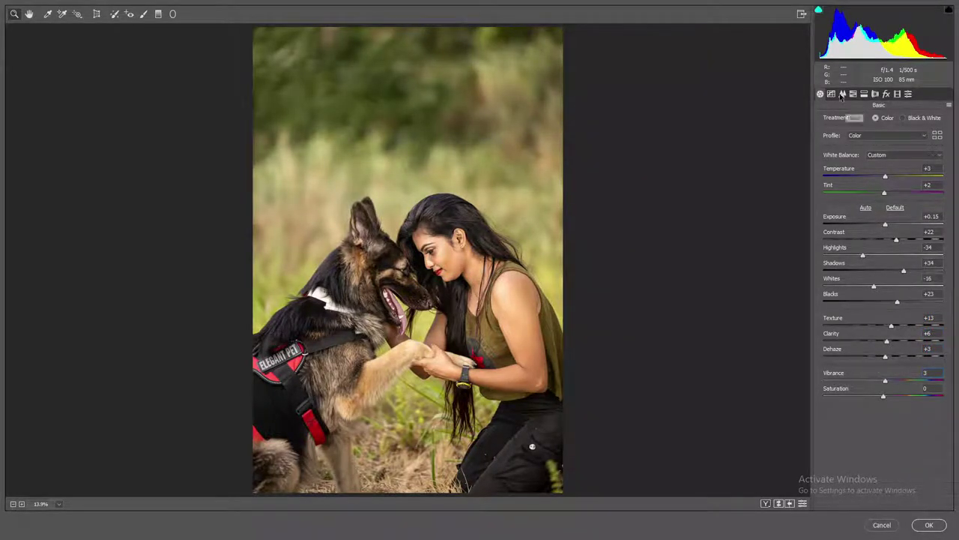
Set the parametric tone curve to Darks +21 and Shadows -4.
click(831, 93)
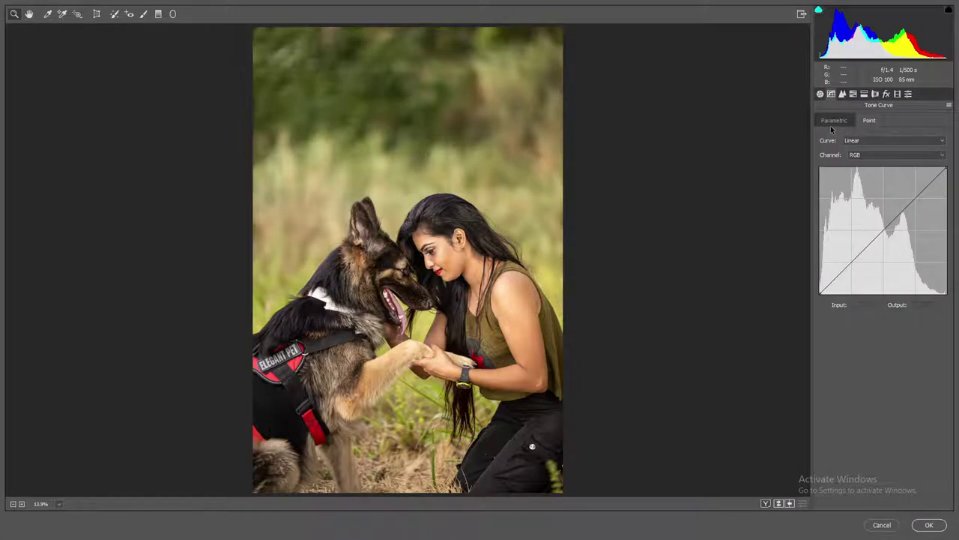
click(838, 120)
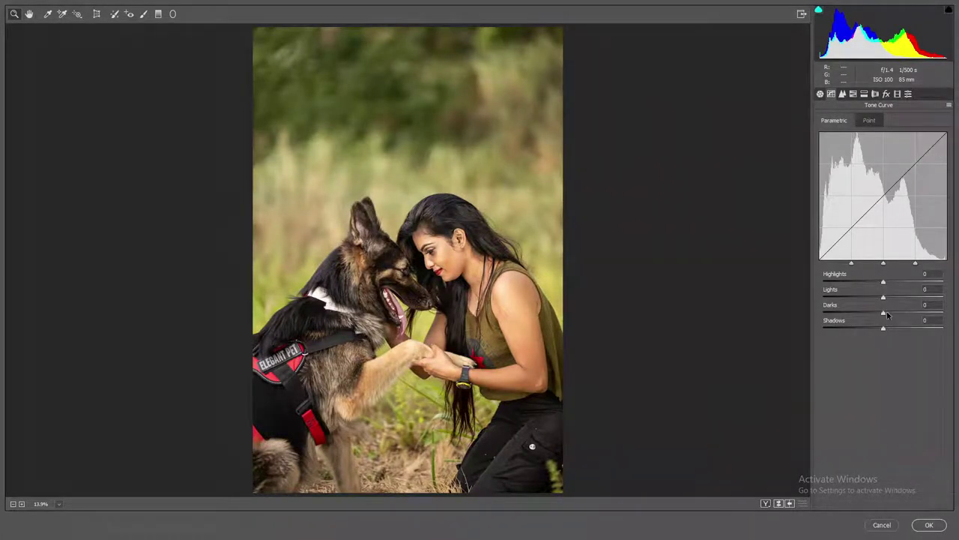
drag(883, 313, 890, 314)
key(shift+Up)
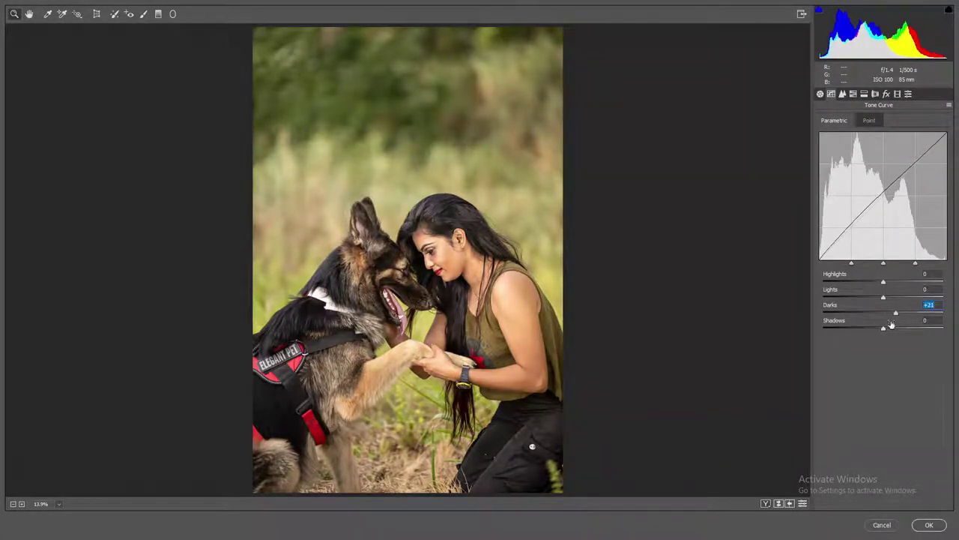
click(883, 329)
drag(883, 330, 881, 330)
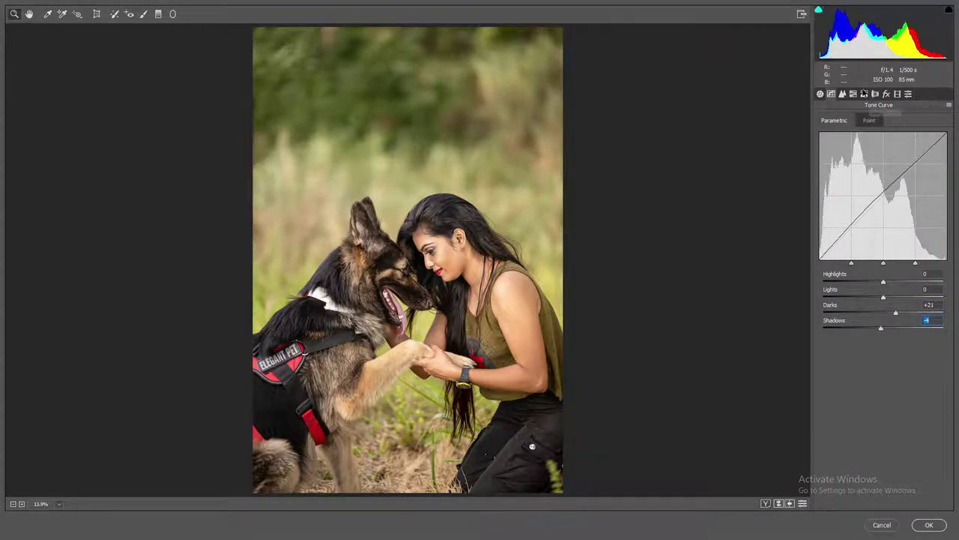
click(853, 94)
Set Greens luminance +10, boost green and yellow saturation, raise oranges, and shift greens hue to +28.
click(889, 205)
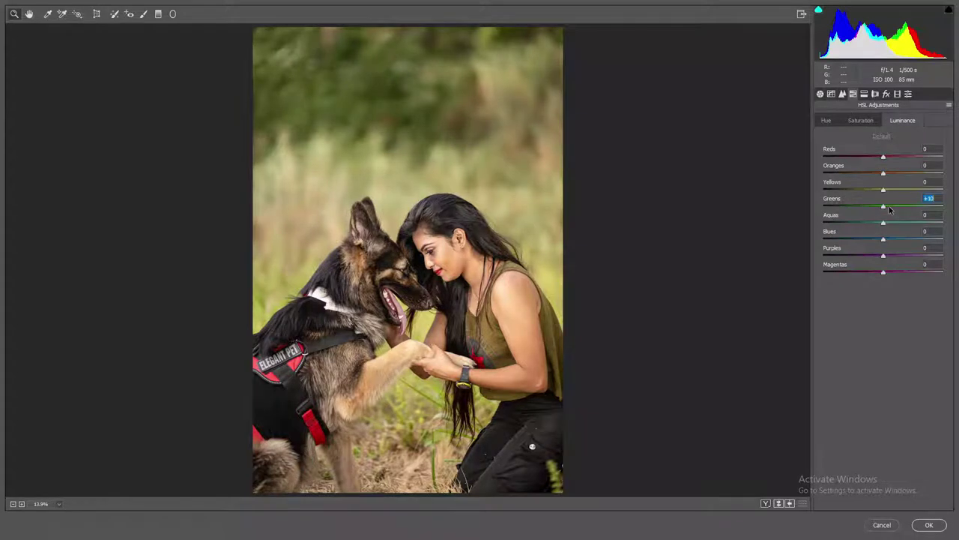
click(859, 121)
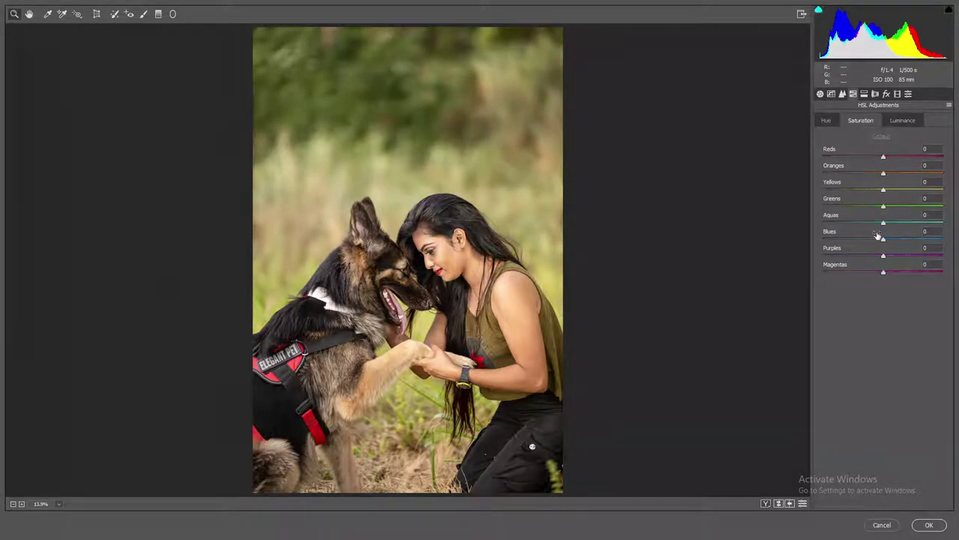
drag(917, 212, 934, 212)
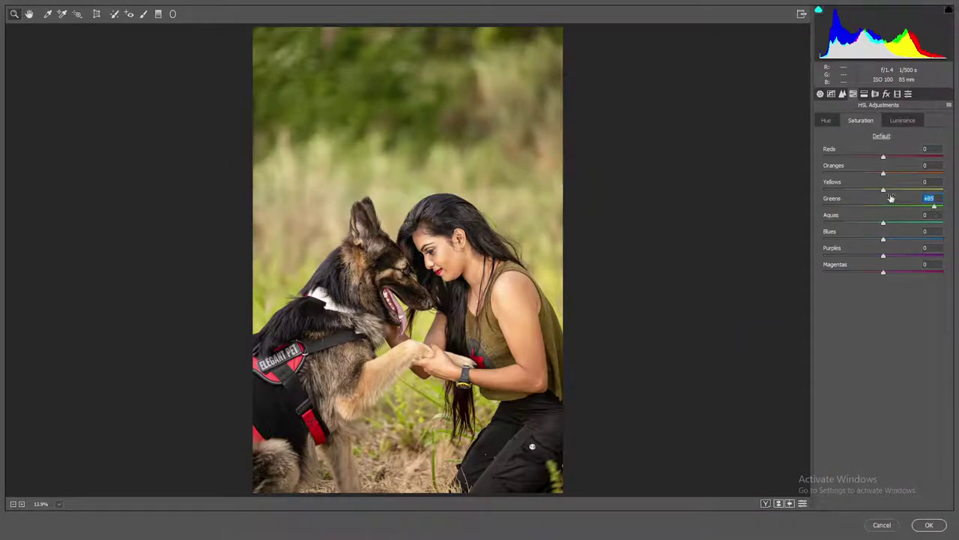
drag(883, 192, 917, 194)
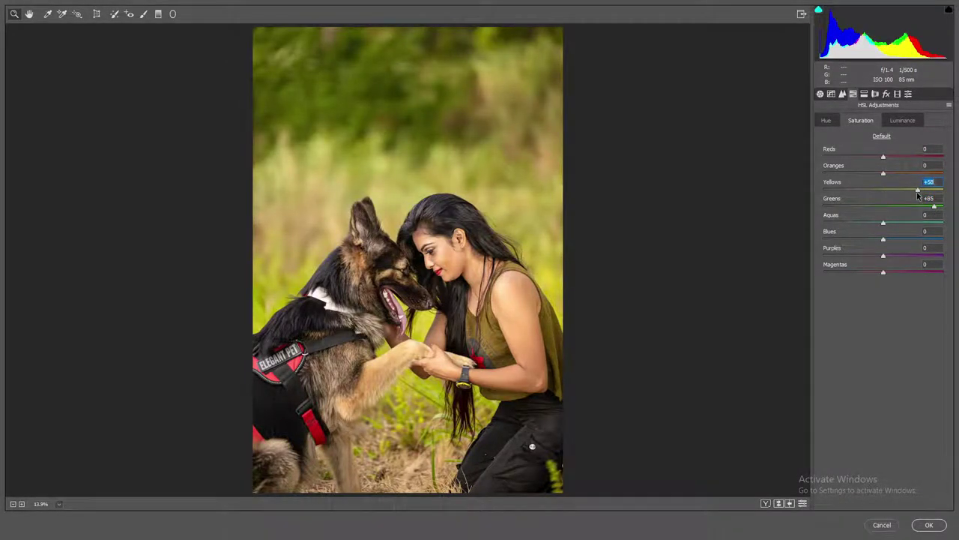
drag(921, 192, 878, 177)
click(827, 121)
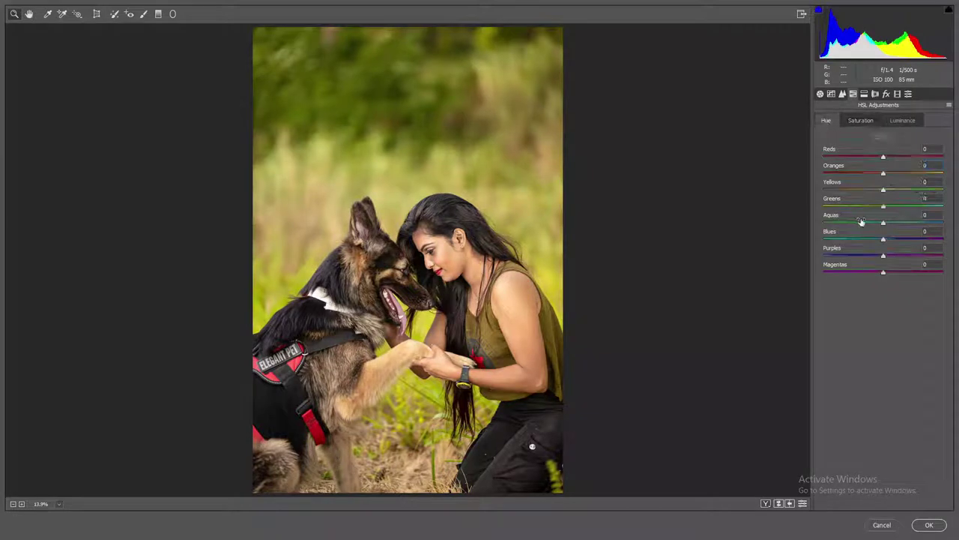
mouse_move(884, 206)
mouse_down()
mouse_move(908, 207)
mouse_move(903, 191)
mouse_up()
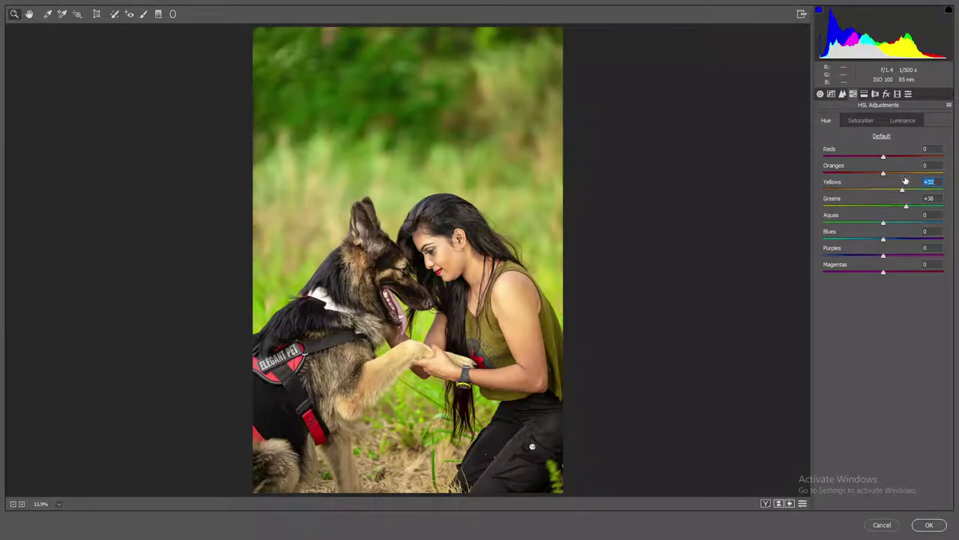
Set oranges luminance +18, aquas saturation -10, reds saturation +15, and Green Primary Saturation +16.
click(869, 121)
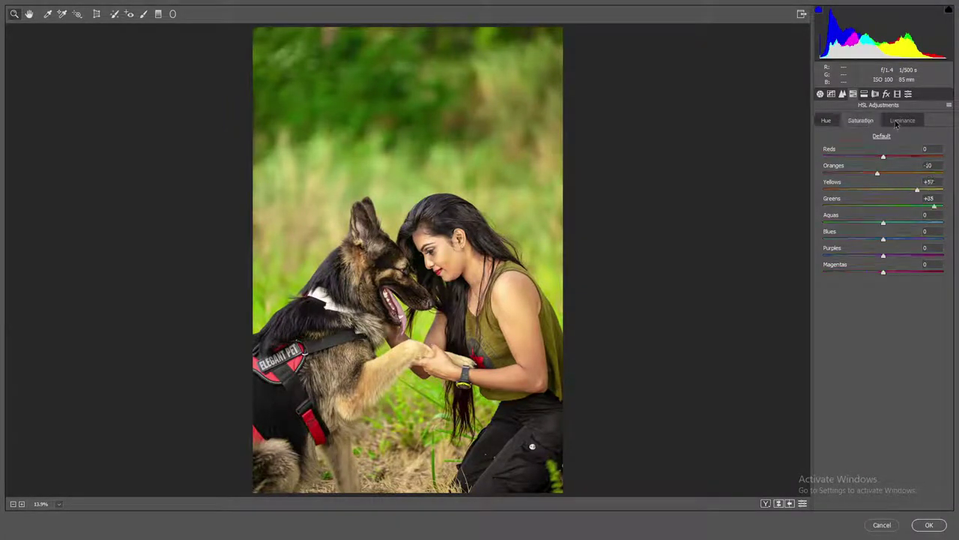
click(897, 122)
drag(884, 174, 900, 175)
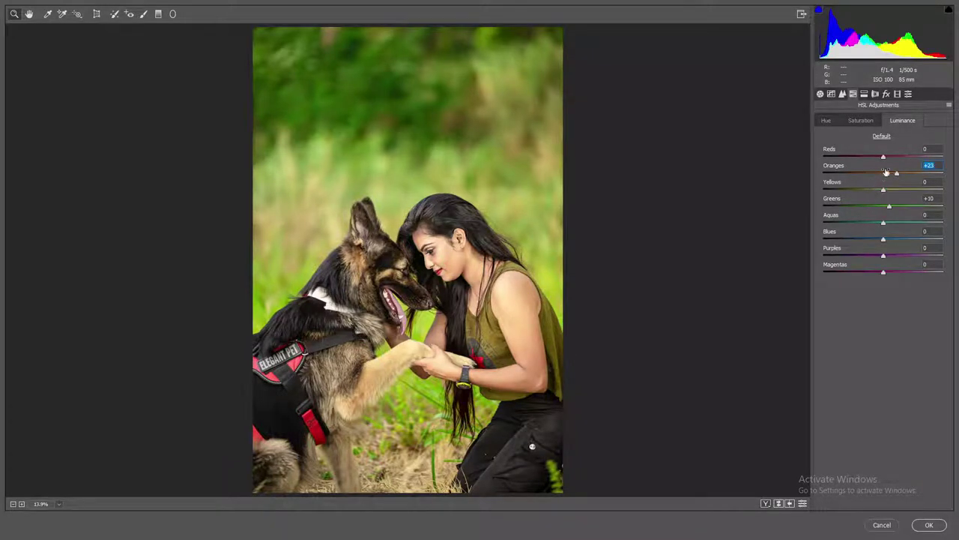
click(862, 122)
drag(883, 223, 877, 224)
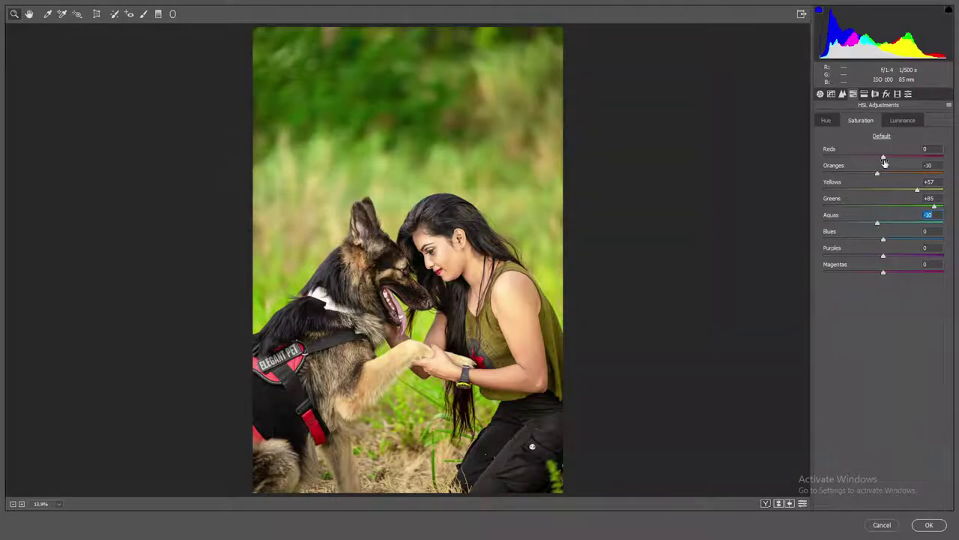
drag(884, 161, 894, 160)
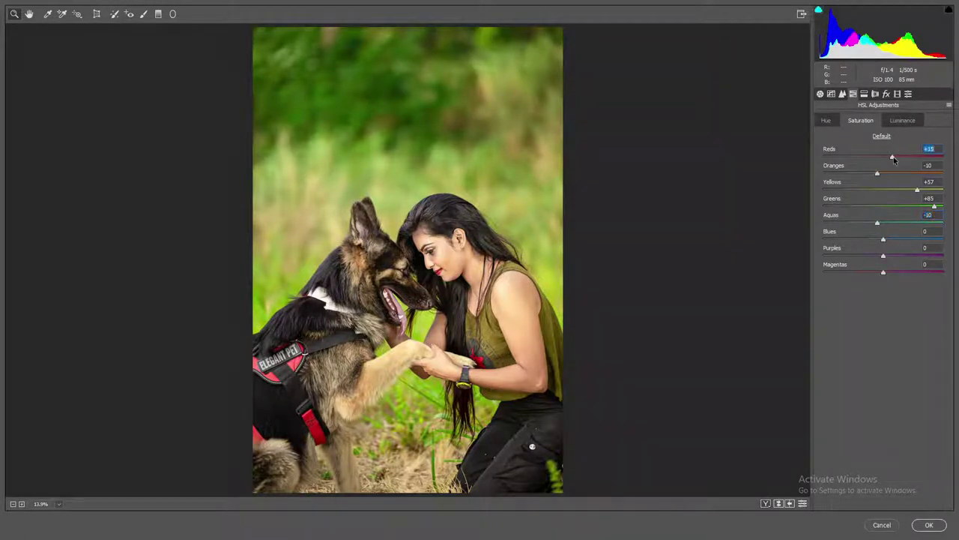
click(898, 94)
mouse_move(883, 252)
mouse_down()
mouse_move(892, 254)
mouse_move(895, 236)
mouse_up()
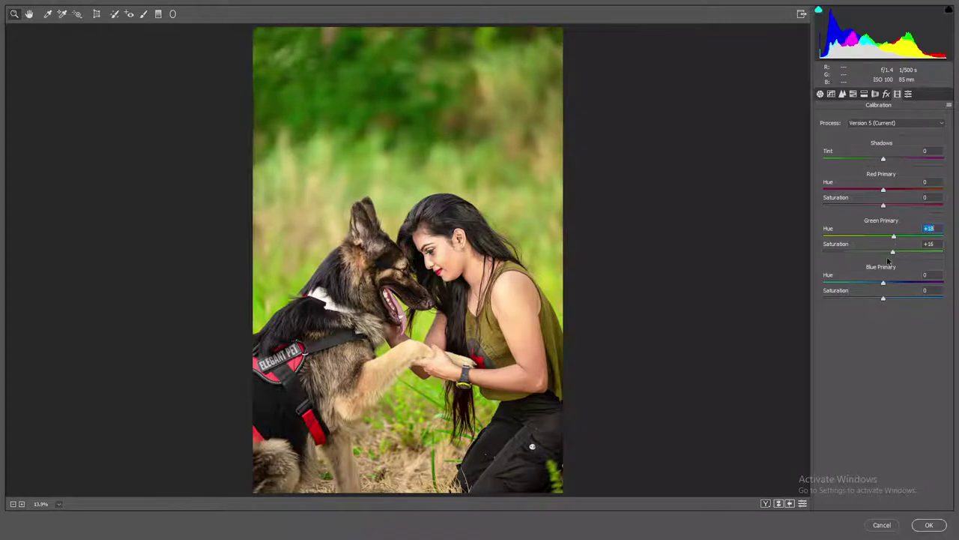
Adjust the calibration primary hue, settling the blue primary hue at +1.
mouse_move(883, 283)
mouse_down()
mouse_move(903, 283)
mouse_move(884, 286)
mouse_up()
text(0)
click(885, 285)
Split-tone highlights to Hue 137, Saturation 6 and shadows to Hue 11, Saturation 6.
click(865, 94)
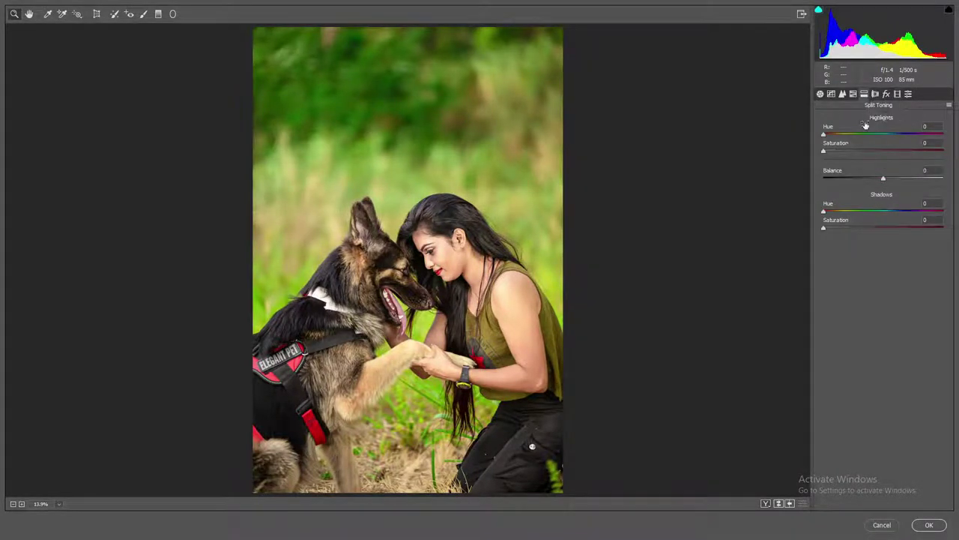
click(832, 153)
drag(825, 135, 870, 138)
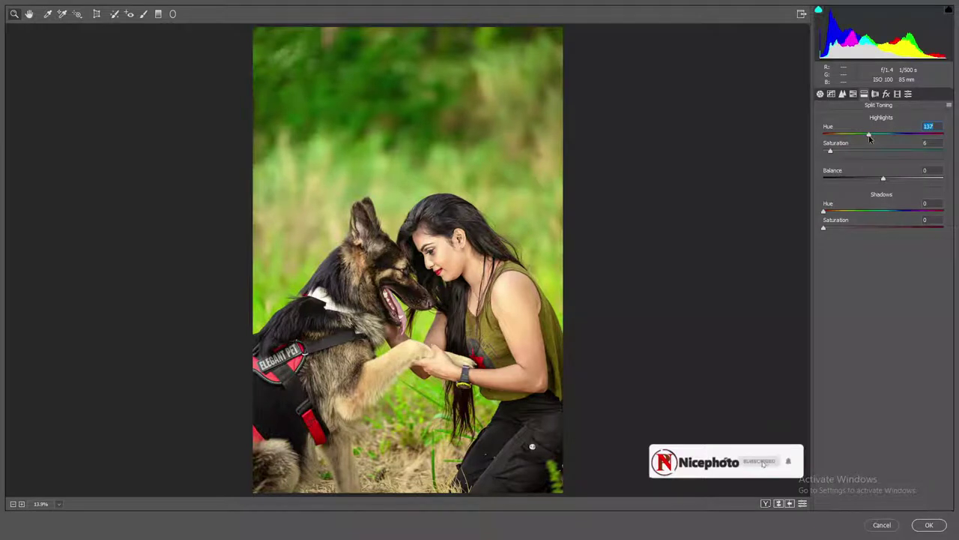
drag(832, 152, 830, 152)
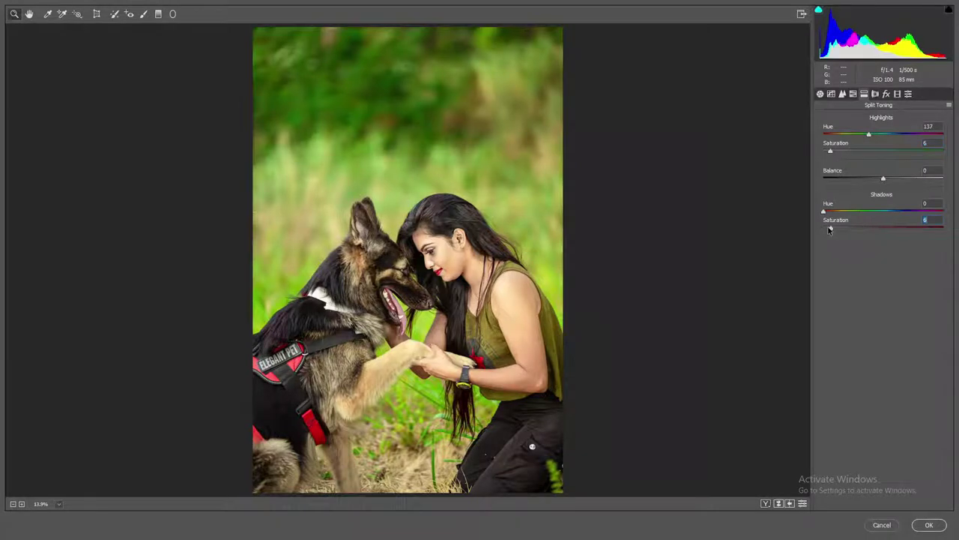
drag(830, 229, 832, 212)
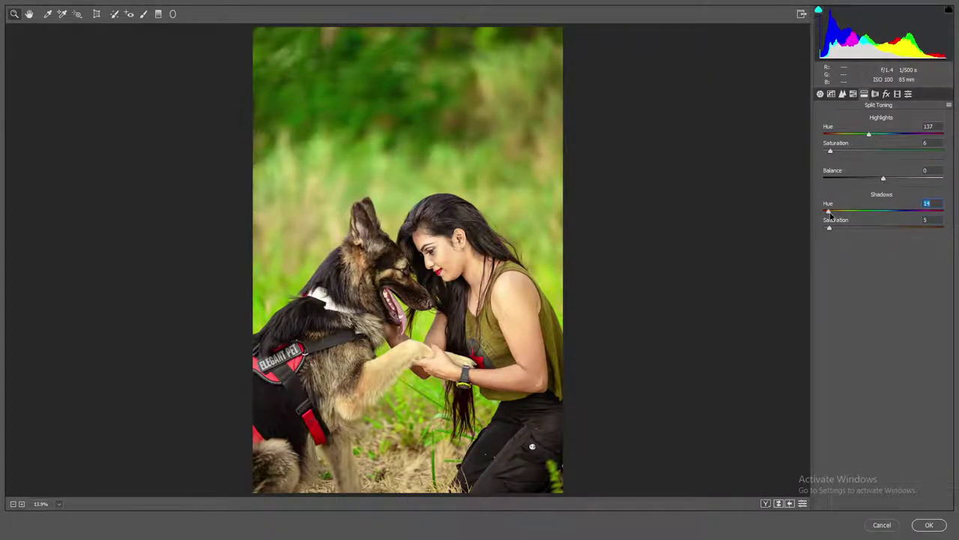
drag(830, 228, 831, 229)
Settle HSL saturation at Yellows +36 and Greens +38 after trying lower values.
click(853, 95)
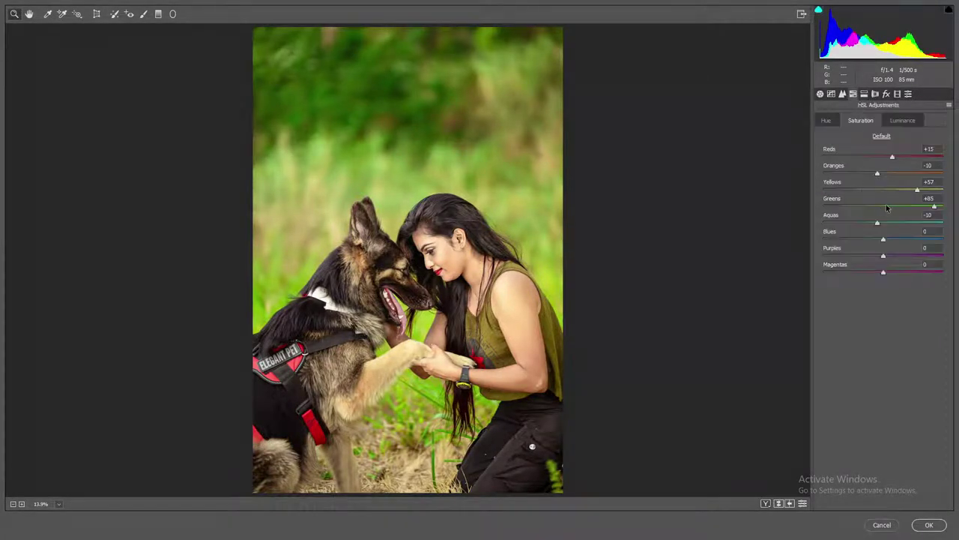
drag(886, 208, 840, 209)
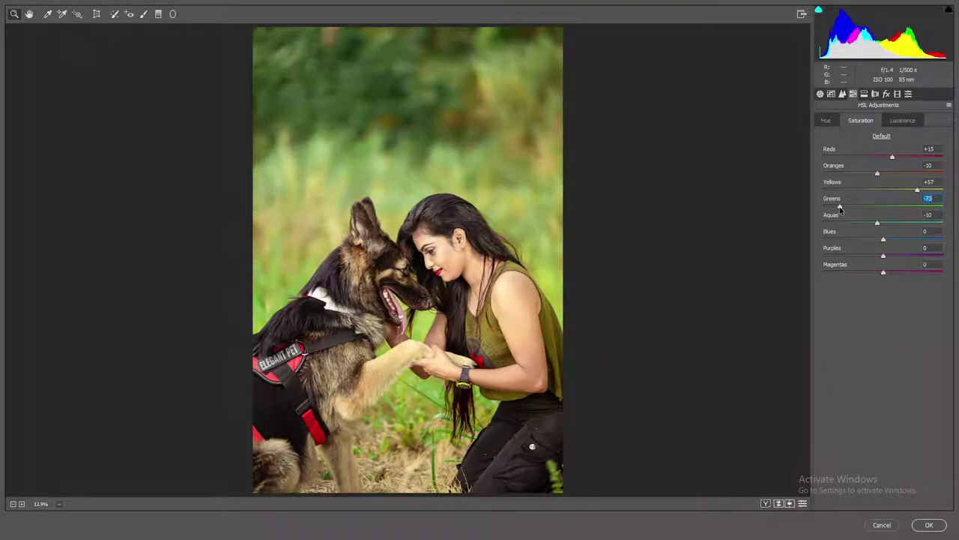
drag(836, 209, 823, 209)
drag(876, 192, 867, 193)
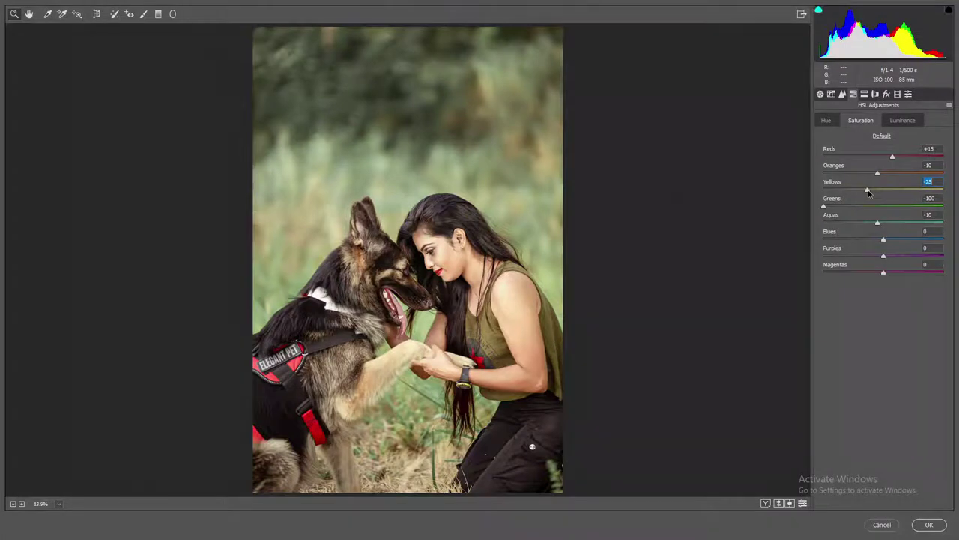
mouse_move(868, 193)
mouse_down()
mouse_move(905, 193)
mouse_move(890, 208)
mouse_up()
click(873, 209)
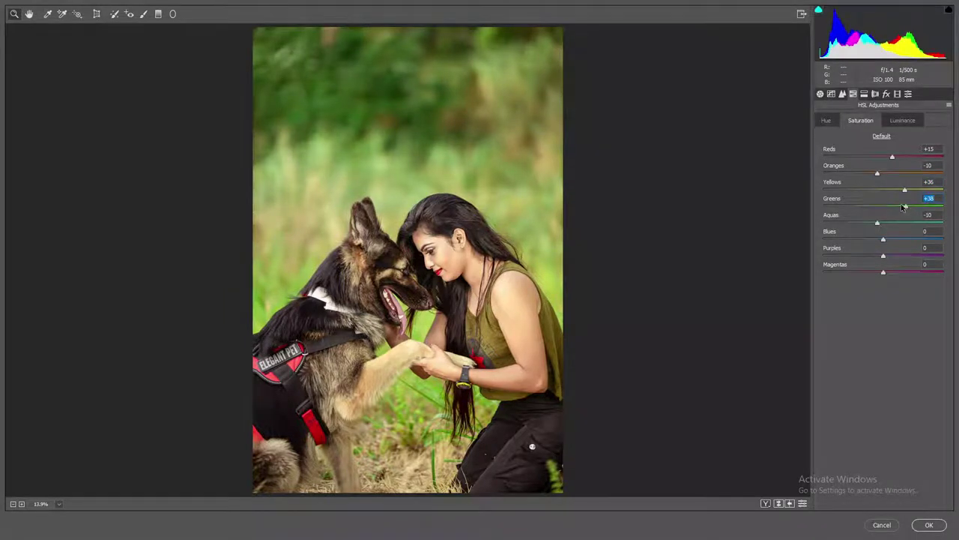
Shift the highlight split-tone hue toward blue (about 215) and cut oranges saturation to -21.
click(898, 94)
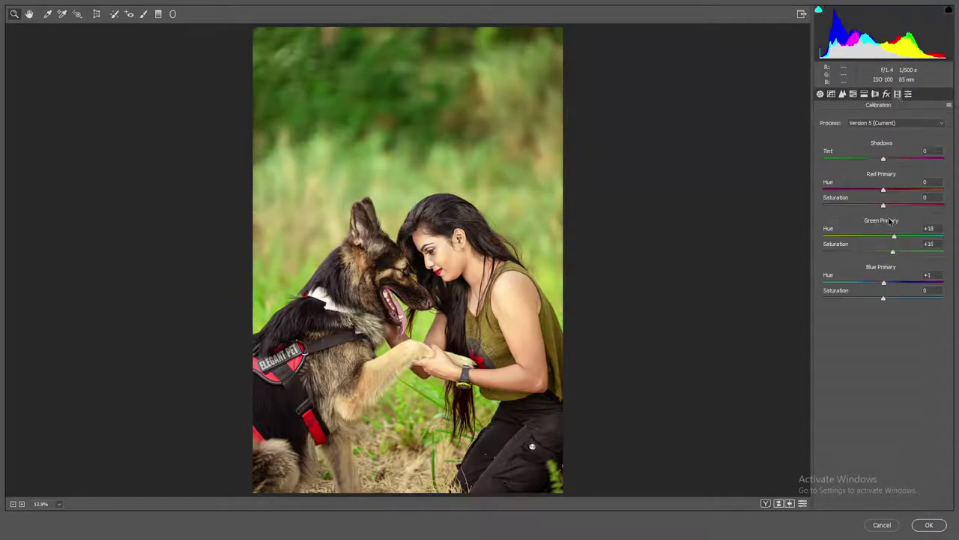
click(875, 94)
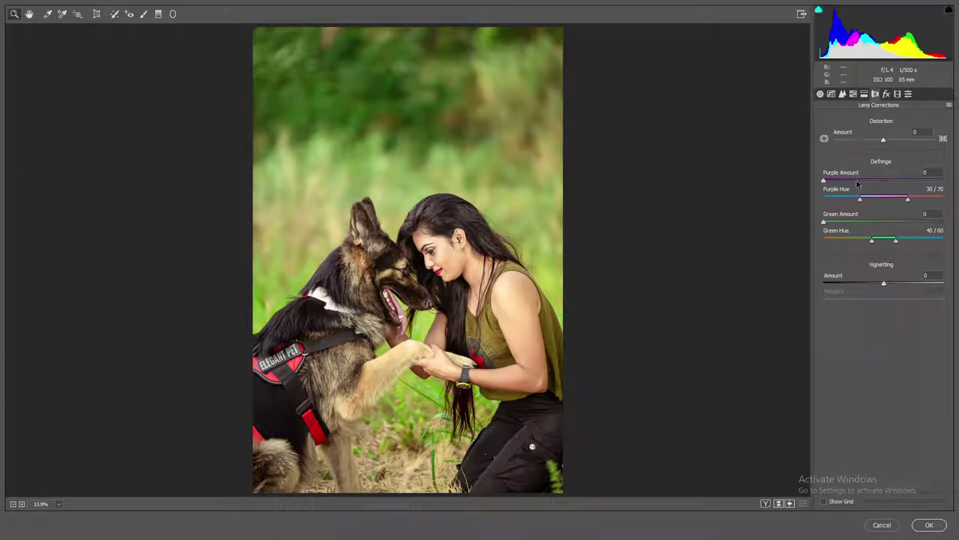
click(864, 95)
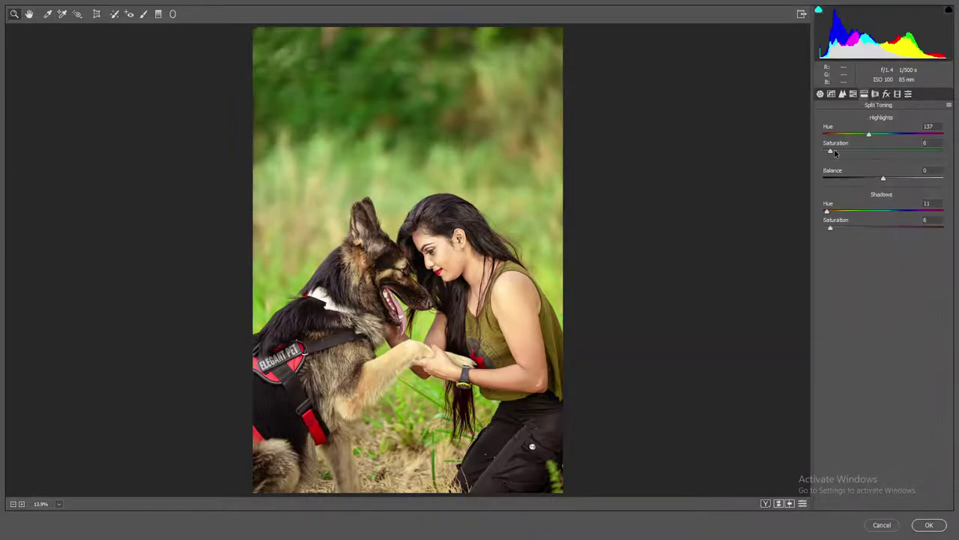
mouse_move(902, 136)
mouse_down()
mouse_move(913, 135)
mouse_move(896, 138)
mouse_up()
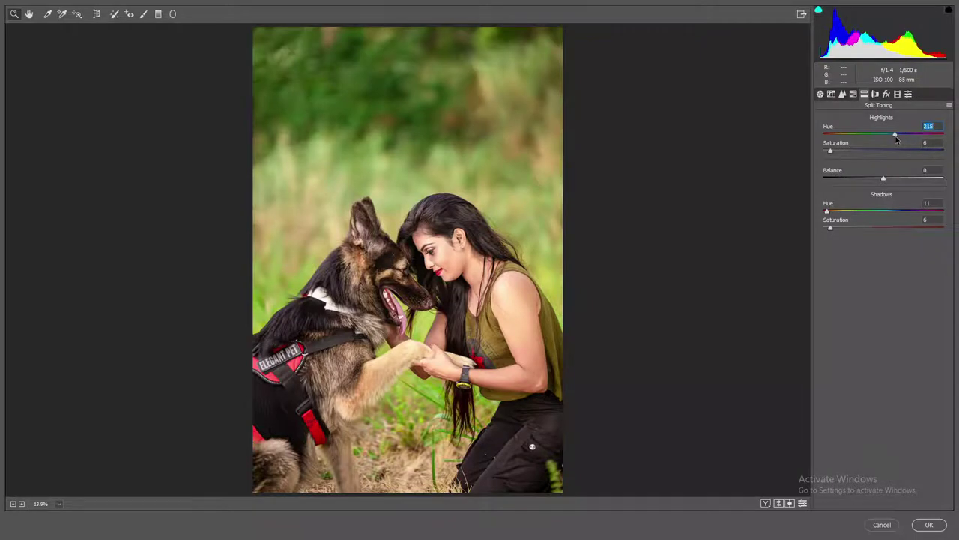
click(853, 95)
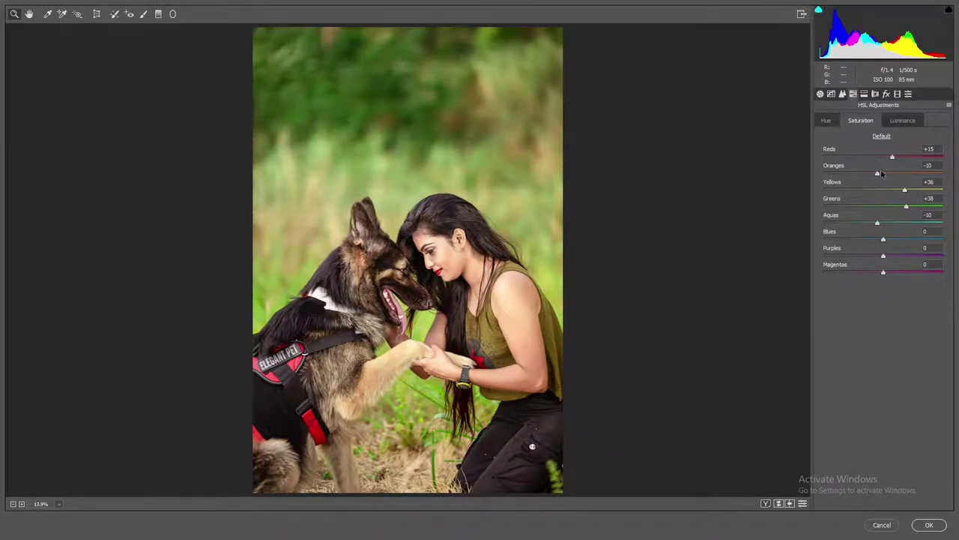
click(879, 174)
Show before and after previews side by side and zoom in to compare them.
click(765, 503)
scroll(677, 354, up, 1)
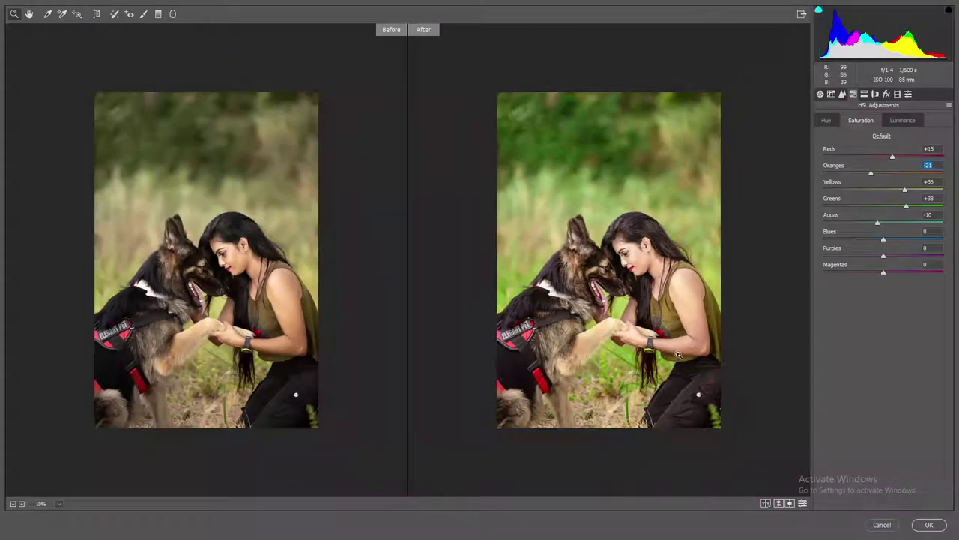
scroll(676, 353, up, 1)
scroll(676, 353, up, 1)
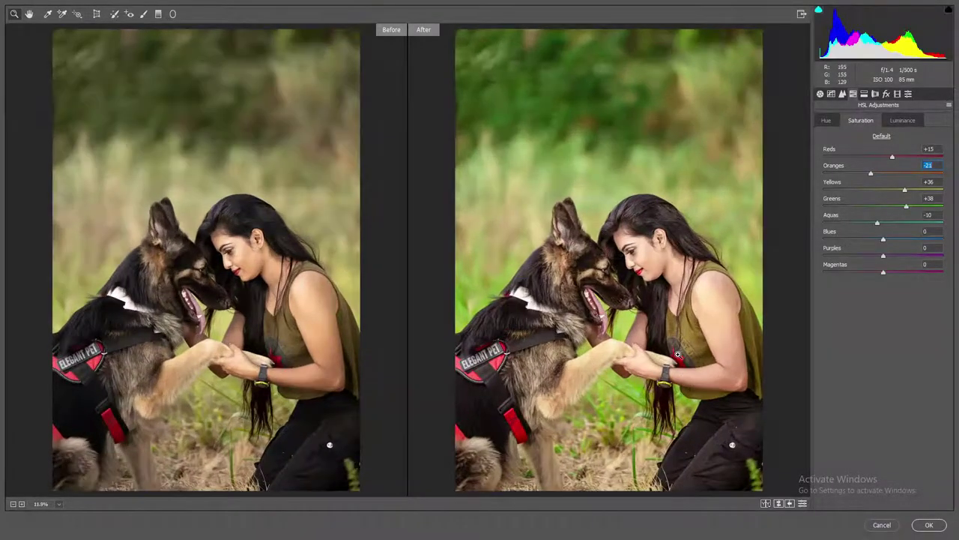
scroll(677, 354, down, 1)
scroll(677, 354, down, 1)
scroll(689, 325, up, 1)
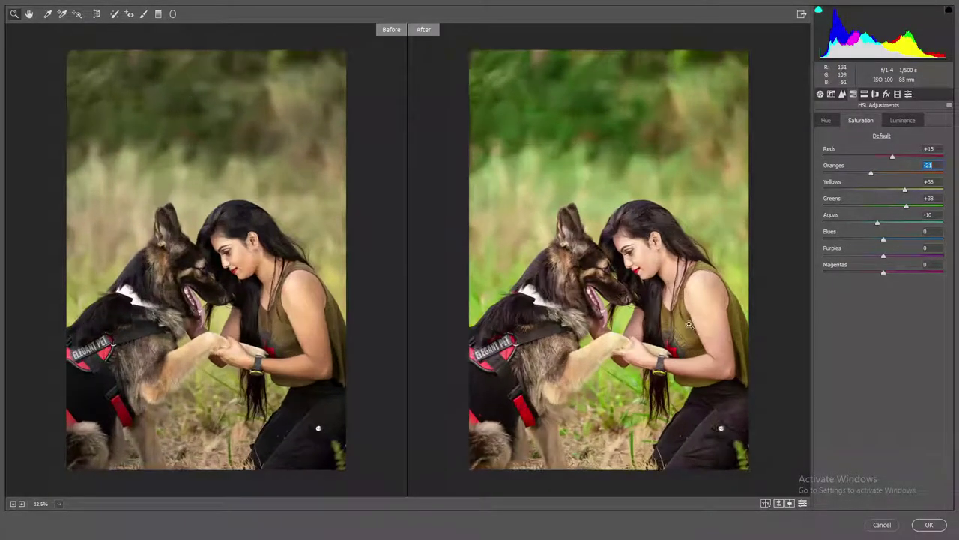
scroll(690, 325, up, 1)
scroll(656, 290, up, 1)
scroll(656, 291, up, 1)
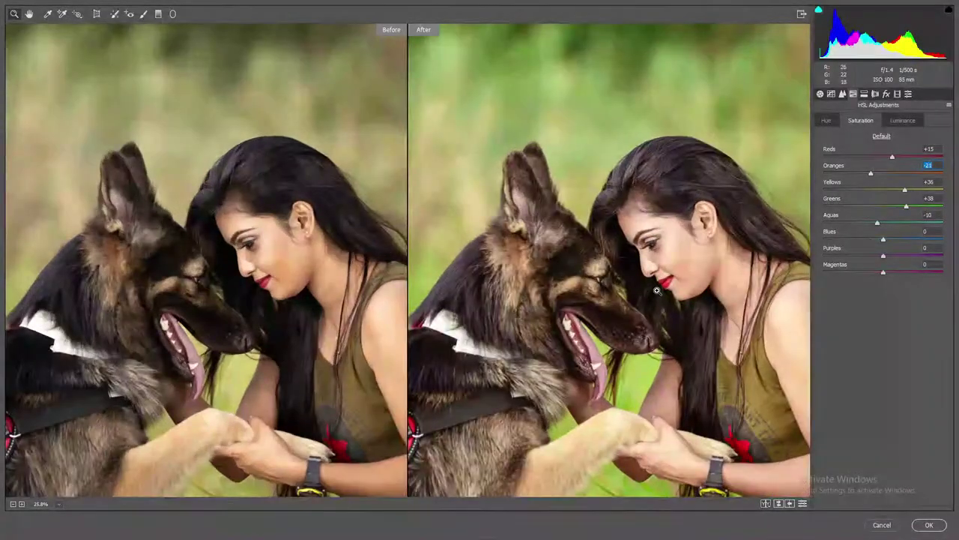
scroll(657, 290, down, 1)
scroll(656, 290, down, 1)
scroll(678, 293, down, 1)
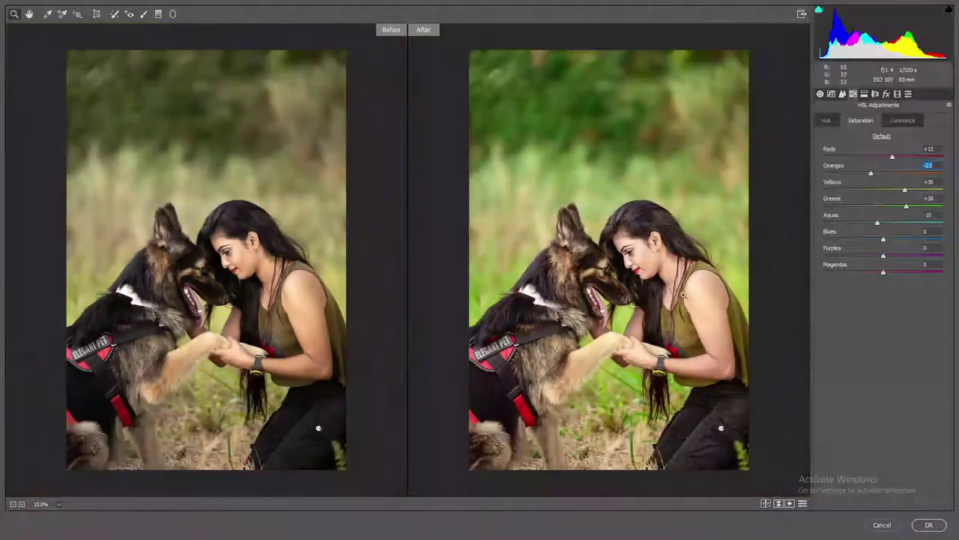
Set HSL hue to Reds +3 and Aquas -41.
click(827, 120)
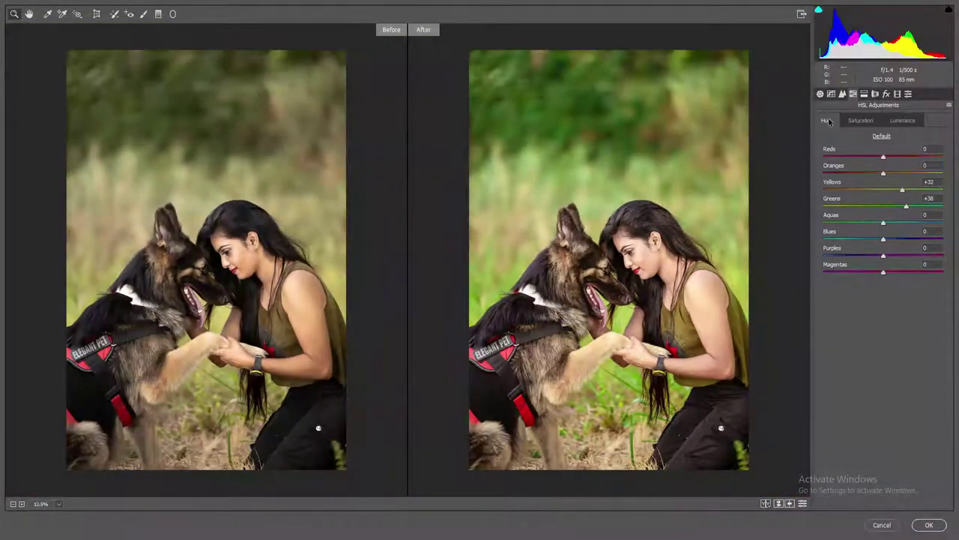
drag(884, 174, 884, 156)
drag(883, 223, 851, 223)
Apply the Camera Raw edits, move Layer 1 into Group 1, and stamp visible layers into a new layer.
click(929, 525)
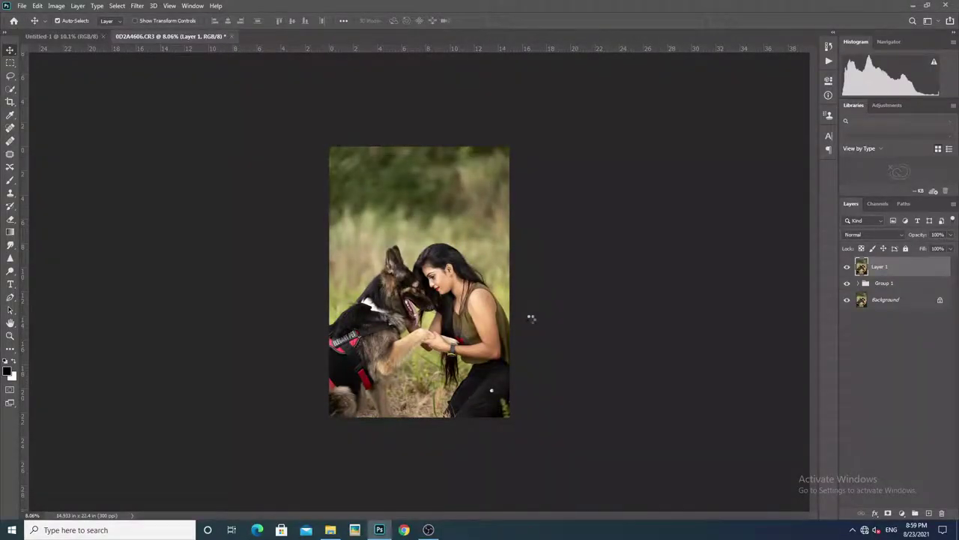
scroll(459, 287, up, 5)
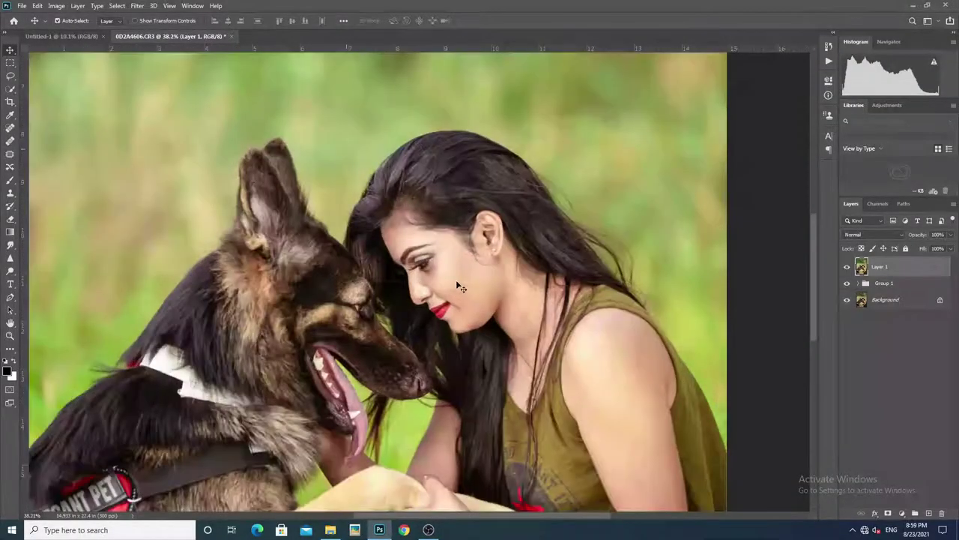
scroll(459, 287, down, 5)
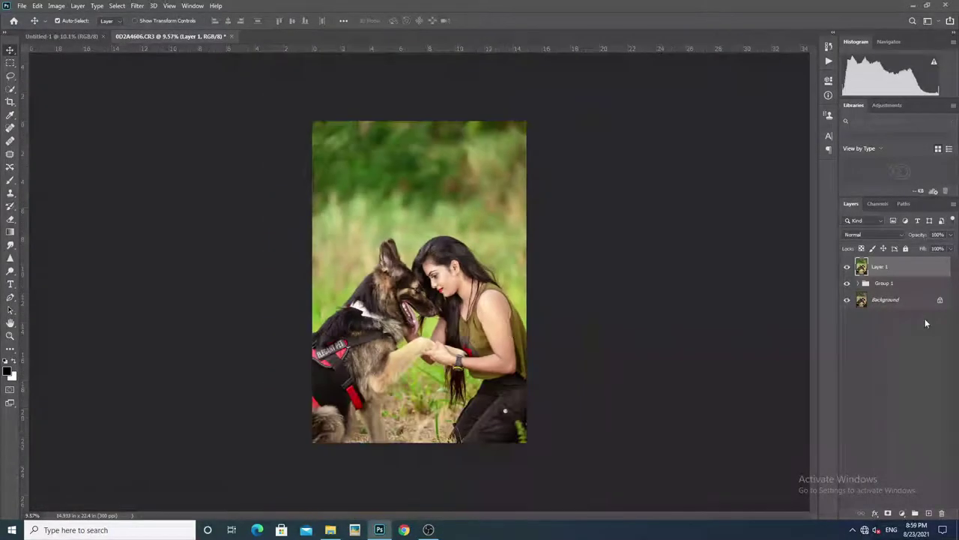
drag(913, 269, 888, 283)
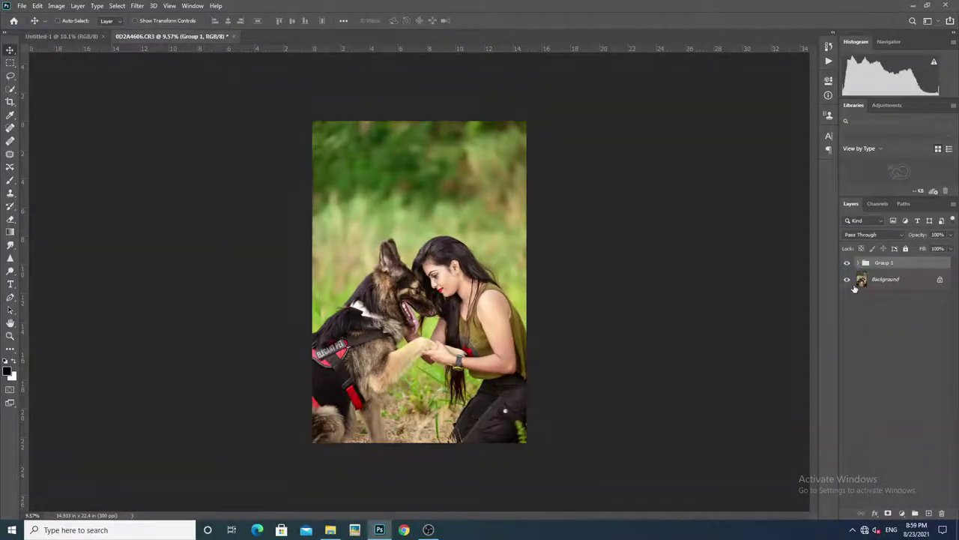
key(ctrl+shift+alt+e)
Patch a dark spot on the trouser pocket with nearby clean fabric.
scroll(489, 432, up, 1)
scroll(488, 433, up, 3)
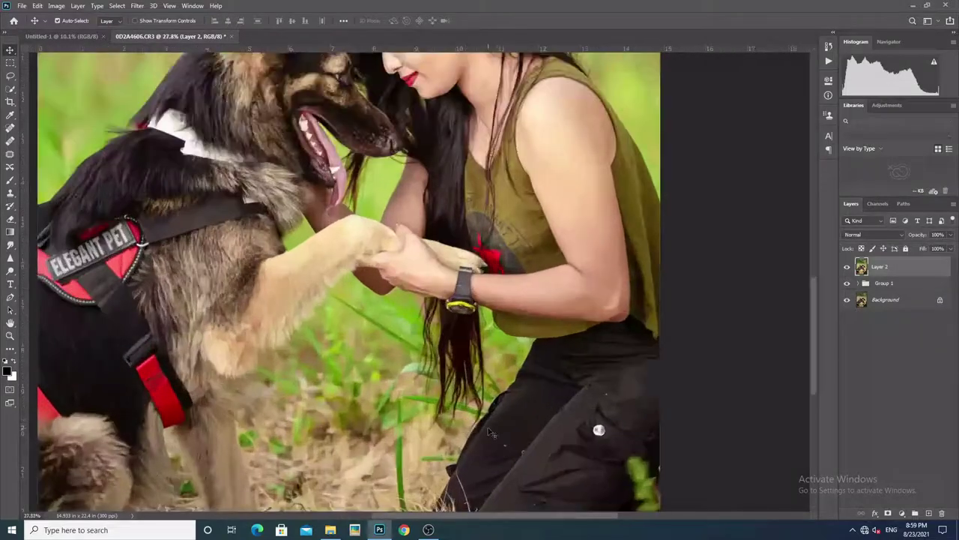
scroll(489, 433, up, 3)
scroll(724, 394, up, 1)
scroll(719, 385, up, 1)
key(j)
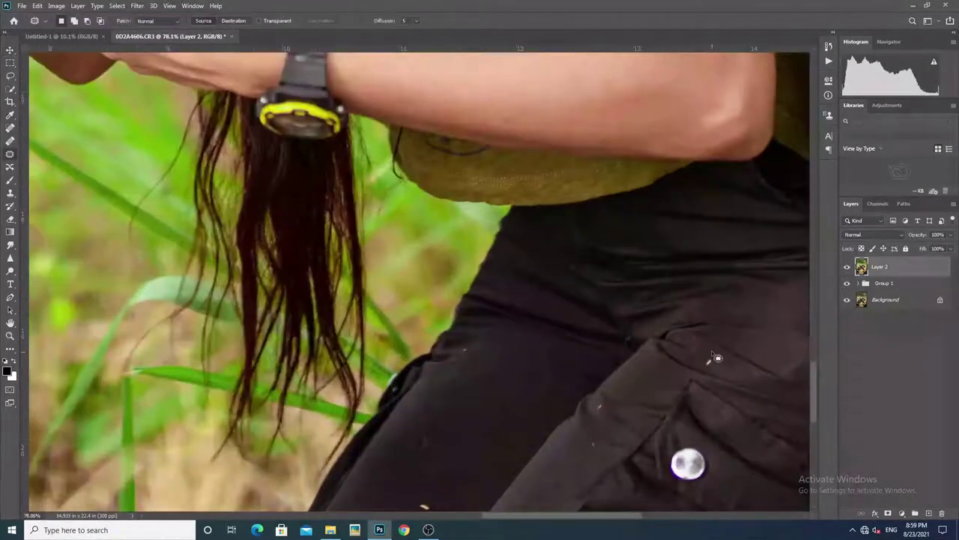
scroll(716, 378, up, 1)
drag(706, 364, 668, 242)
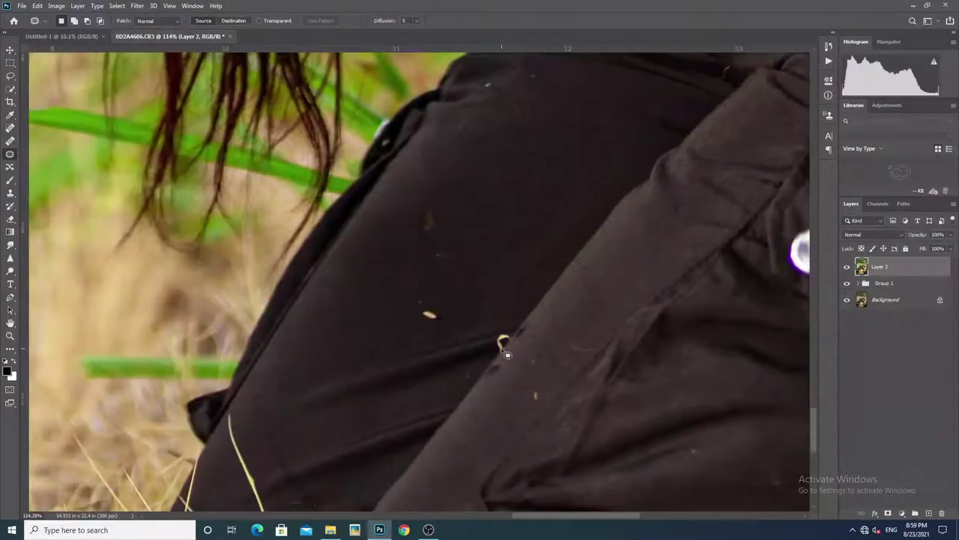
mouse_move(504, 343)
mouse_down()
mouse_move(508, 327)
mouse_move(469, 359)
mouse_move(478, 365)
mouse_move(502, 321)
mouse_up()
scroll(514, 343, up, 3)
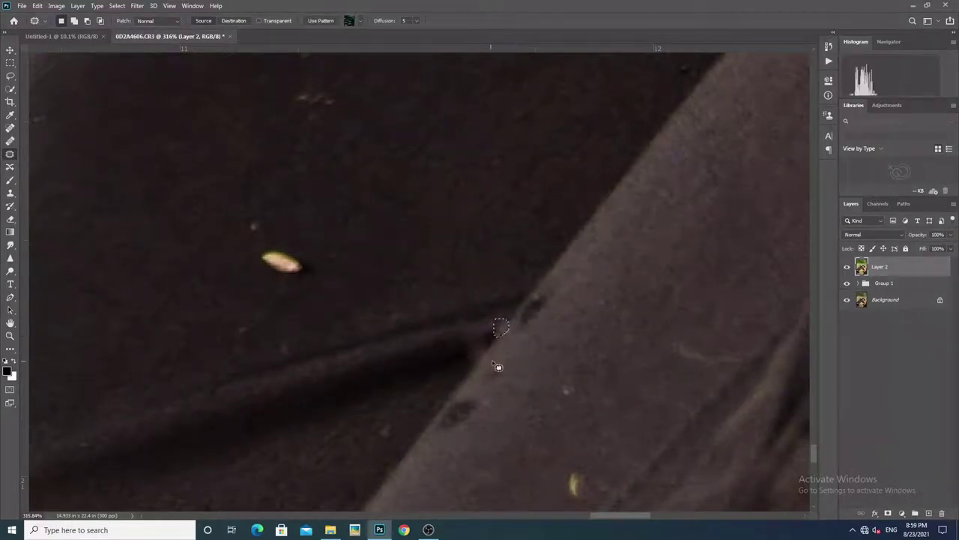
mouse_move(464, 396)
mouse_down()
mouse_move(491, 358)
mouse_move(429, 431)
mouse_up()
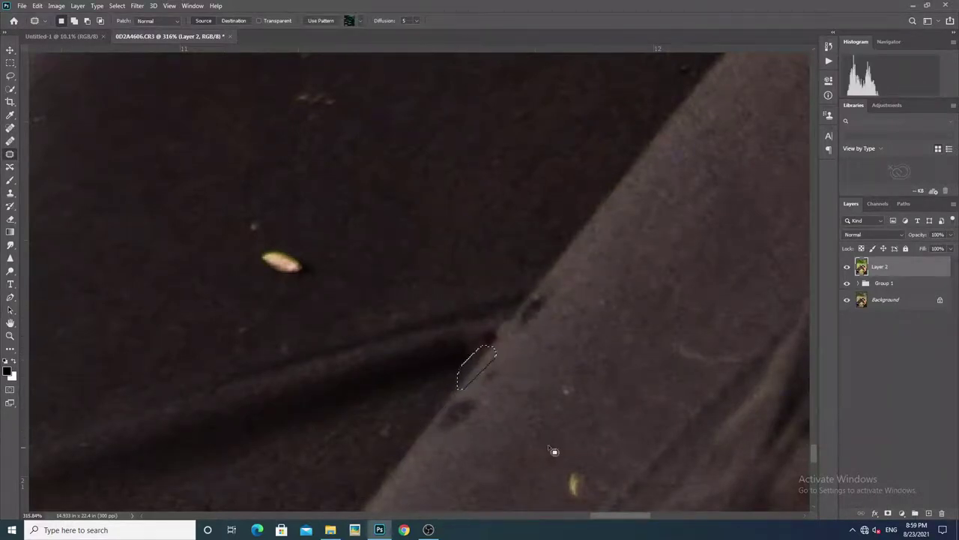
key(ctrl+d)
Patch the remaining spot and yellow specks on the trousers, then zoom out with the Move tool.
drag(566, 471, 326, 305)
drag(248, 225, 327, 216)
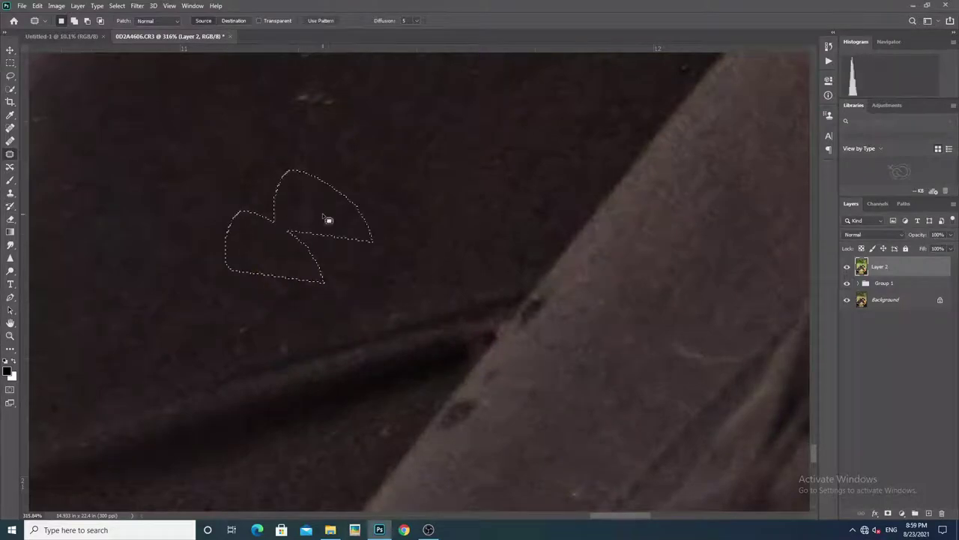
scroll(341, 130, down, 3)
scroll(341, 131, down, 2)
mouse_move(322, 315)
mouse_down()
mouse_move(364, 289)
mouse_move(308, 252)
mouse_up()
scroll(308, 252, down, 3)
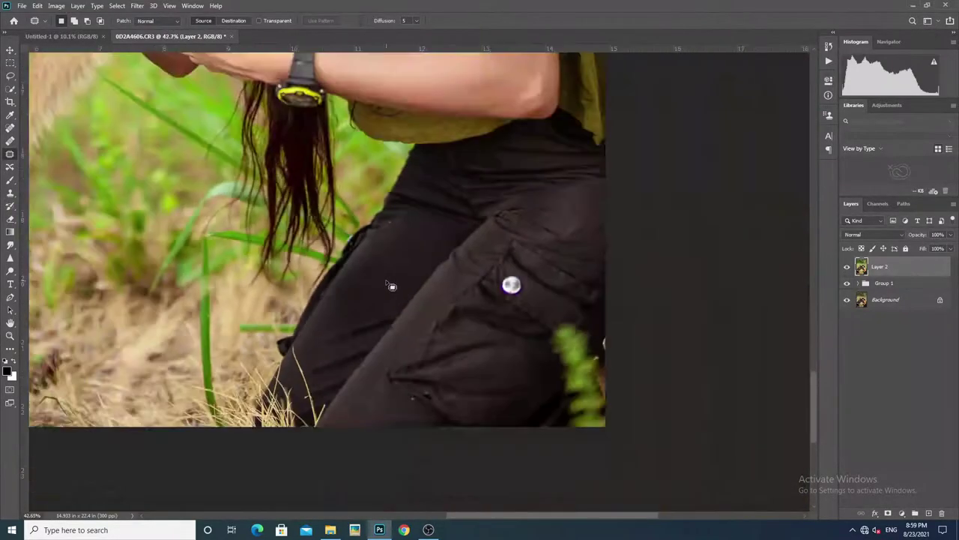
scroll(422, 415, up, 2)
scroll(423, 414, up, 2)
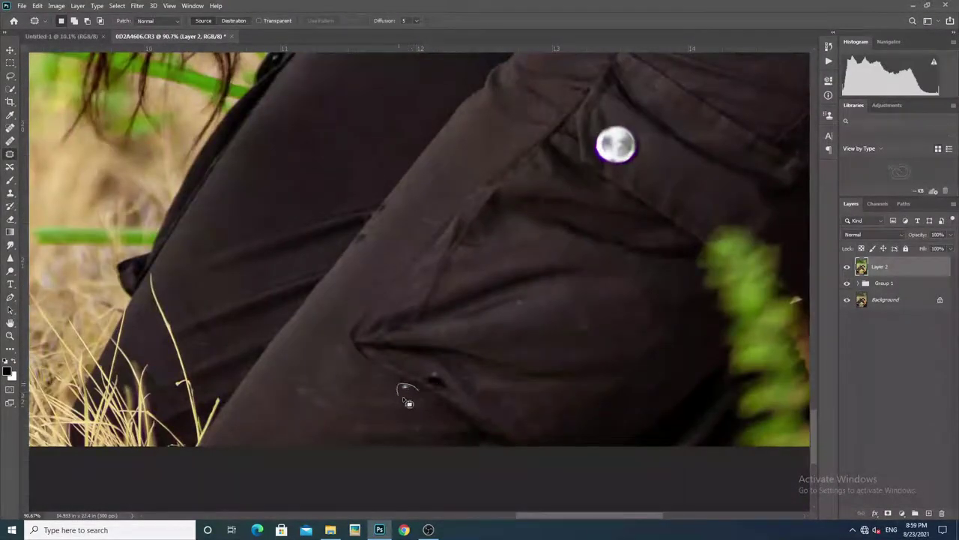
scroll(551, 337, down, 3)
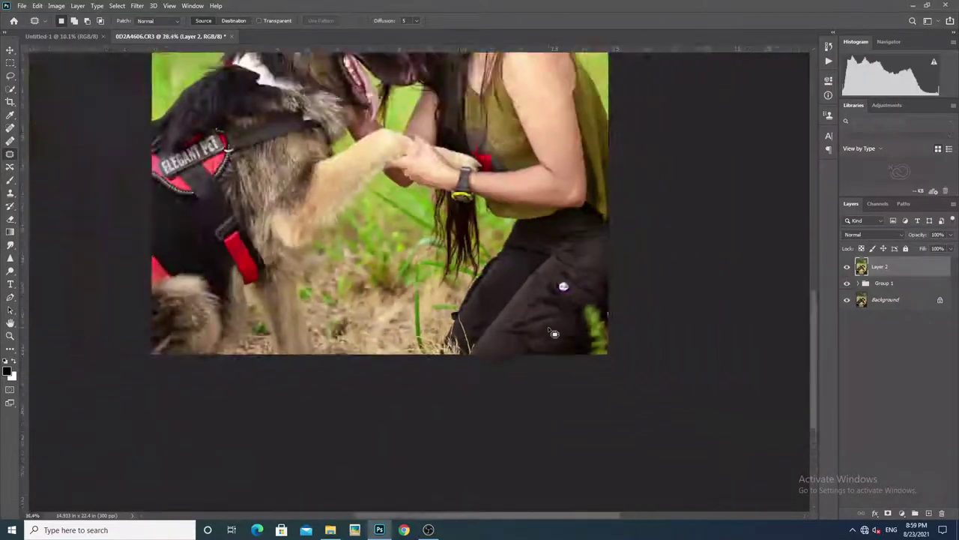
scroll(548, 326, down, 2)
scroll(515, 277, down, 2)
key(v)
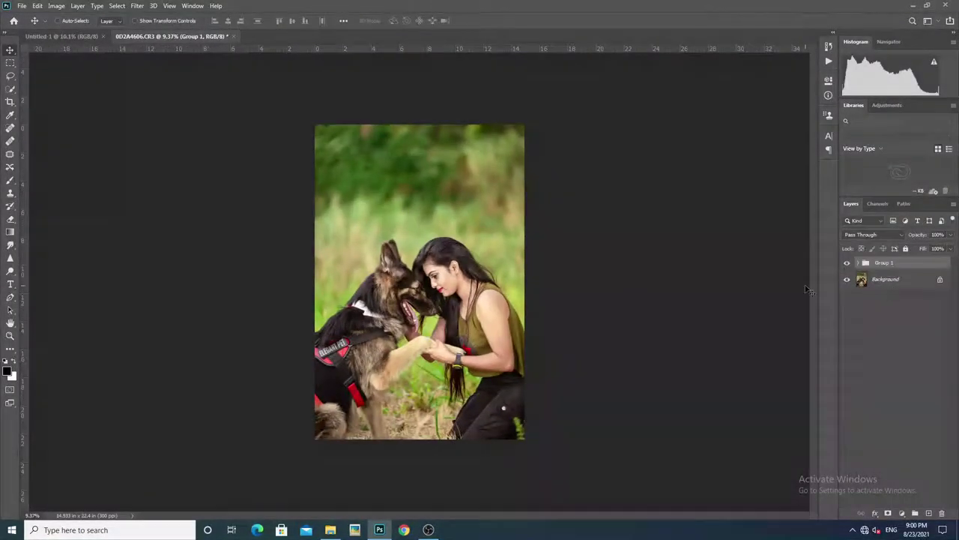
Browse the Filter menu's filters and zoom in to inspect the woman's face.
click(137, 6)
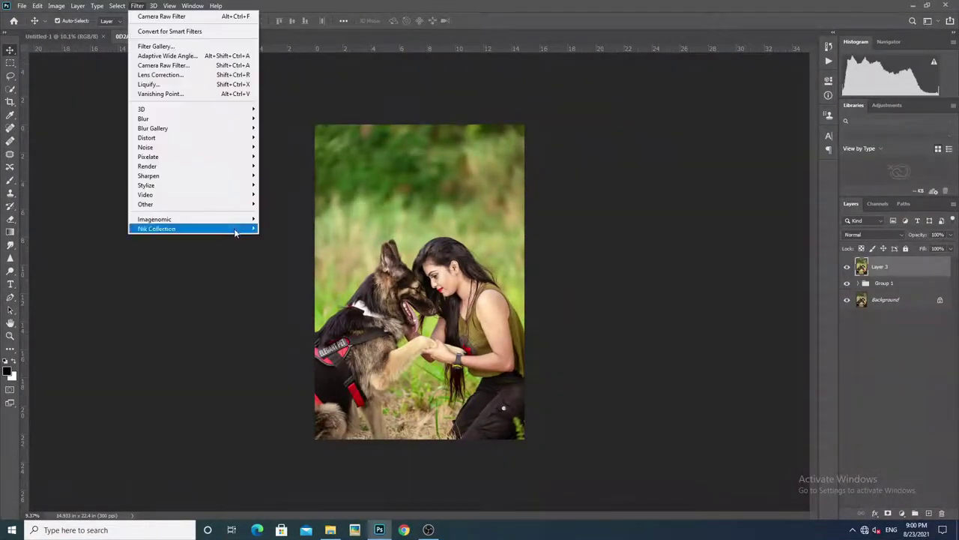
click(284, 218)
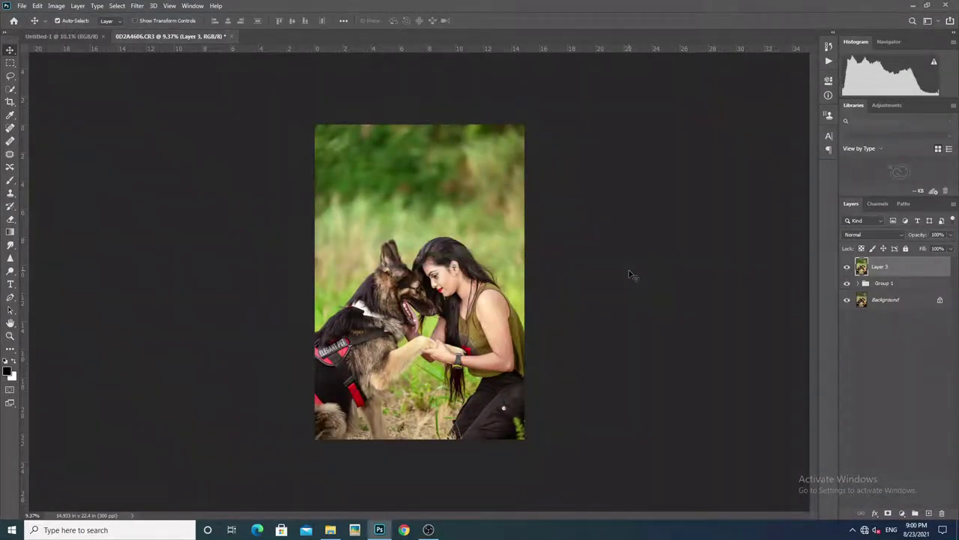
scroll(427, 311, up, 1)
scroll(428, 311, up, 1)
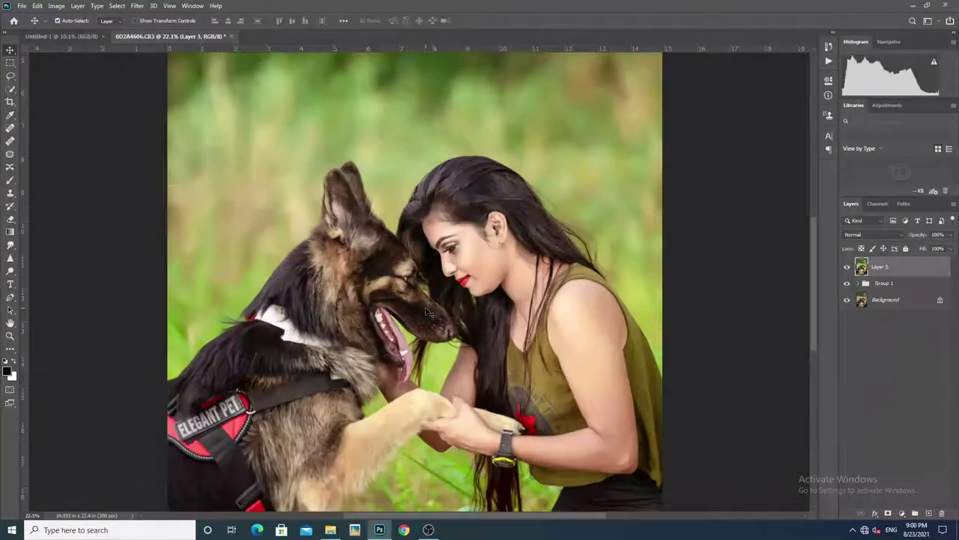
scroll(474, 287, up, 1)
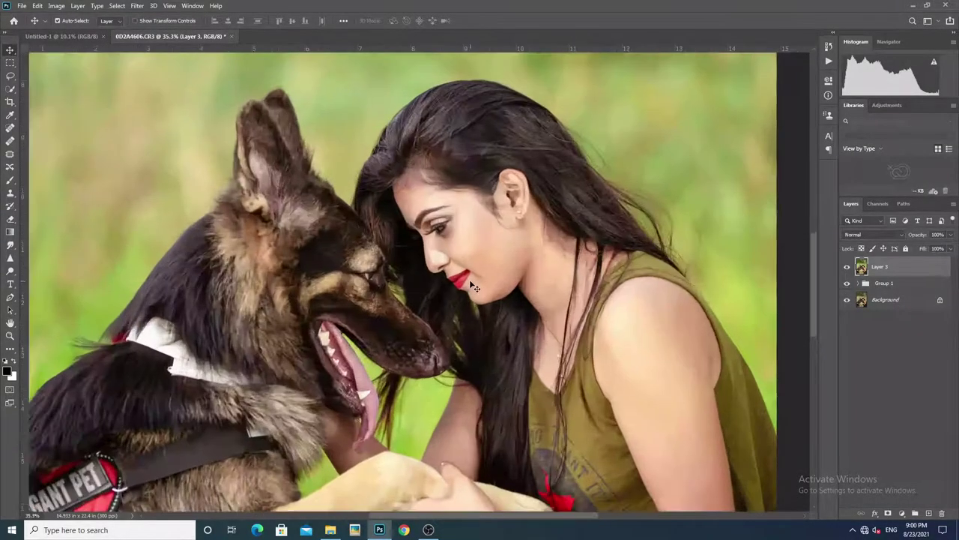
scroll(474, 287, up, 1)
scroll(474, 287, up, 1)
Fit the photo to the window and delete the extra merged Layer 3.
key(ctrl+0)
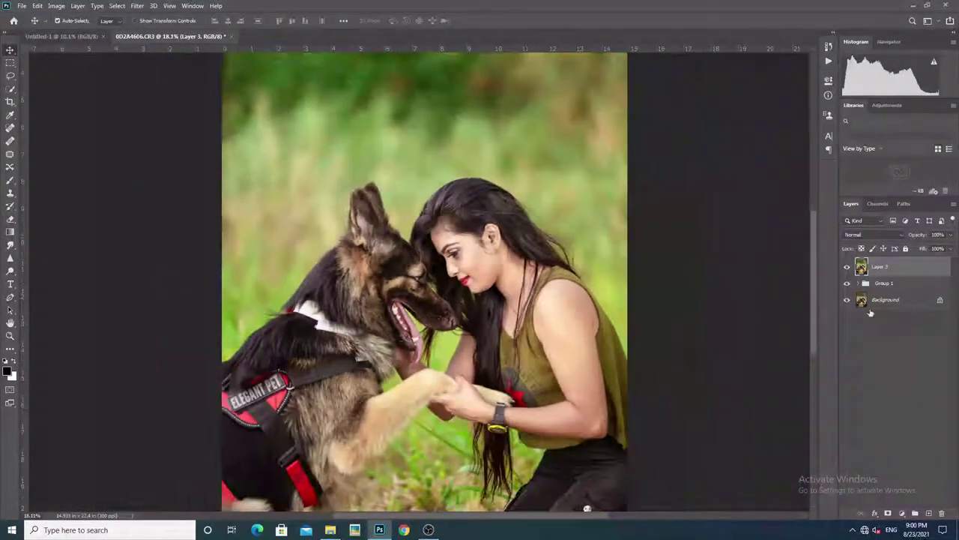
scroll(492, 284, down, 1)
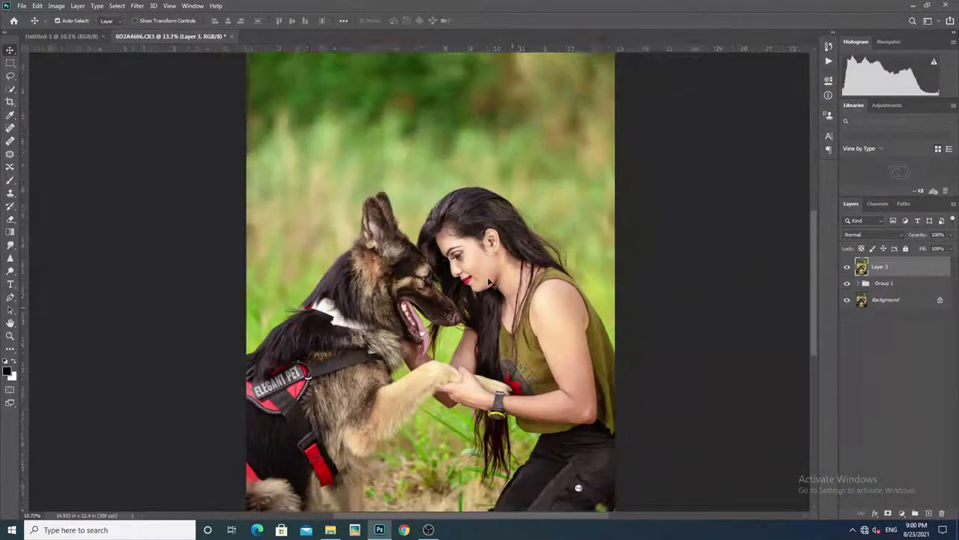
scroll(493, 284, down, 2)
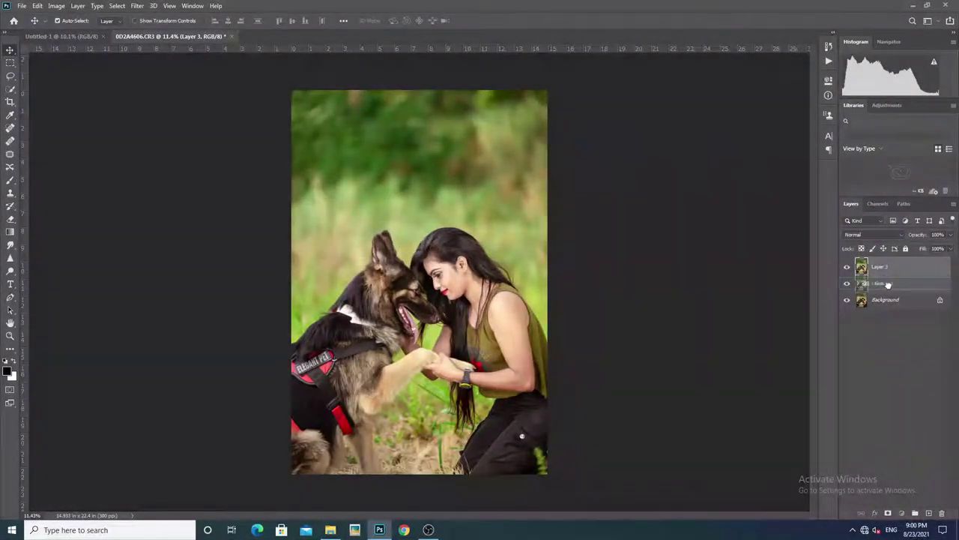
key(Delete)
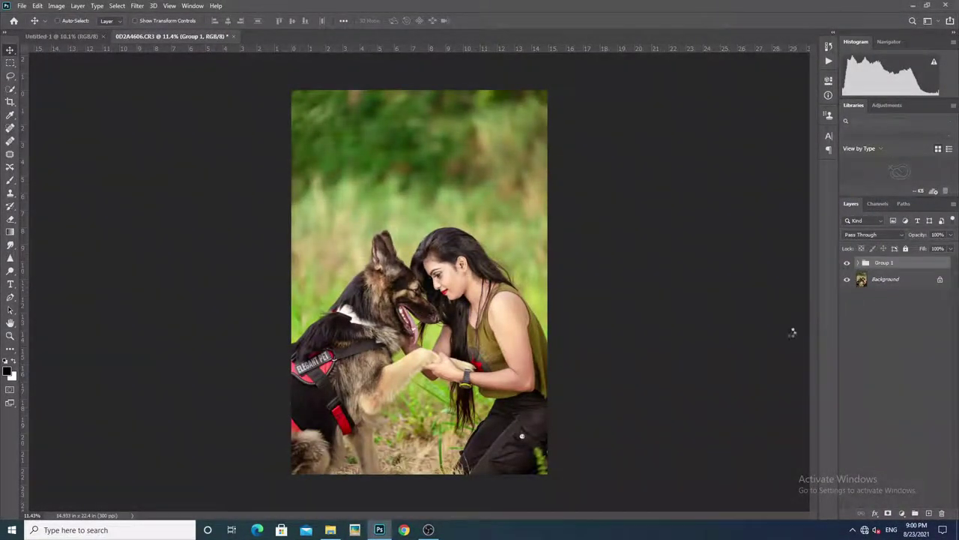
Stamp the visible image onto Layer 4 and draw a Camera Raw radial oval around the woman and dog.
key(ctrl+shift+alt+e)
scroll(429, 347, down, 2)
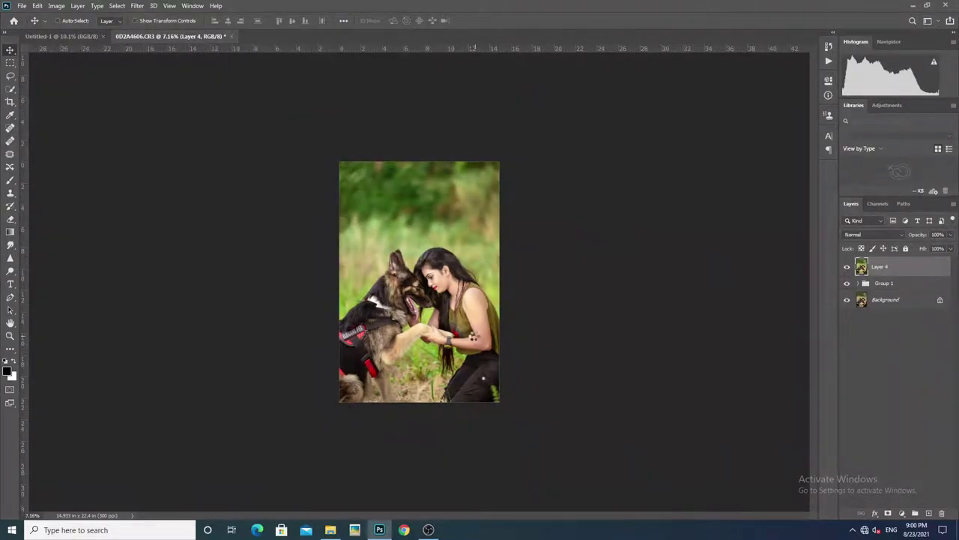
key(ctrl+shift+a)
key(j)
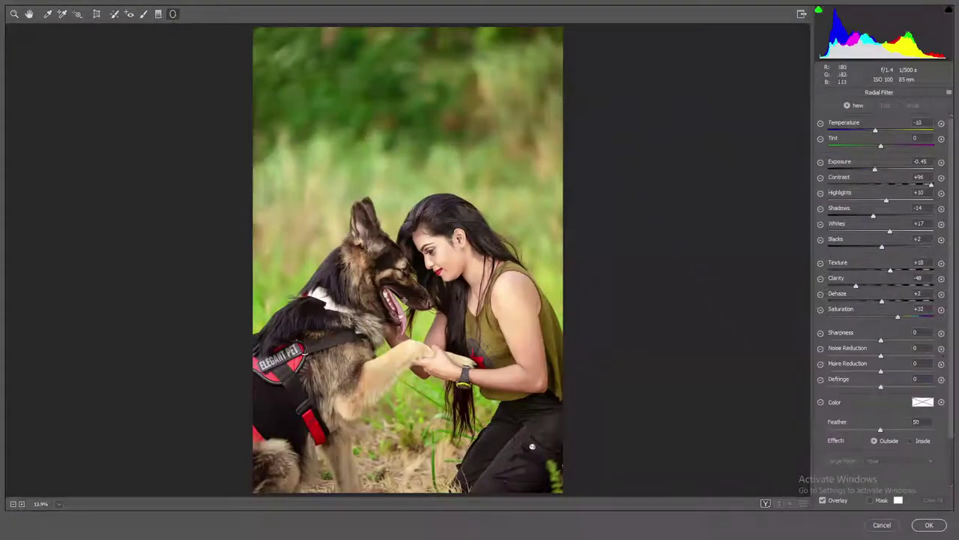
mouse_move(416, 300)
mouse_down()
mouse_move(470, 396)
mouse_move(452, 393)
mouse_up()
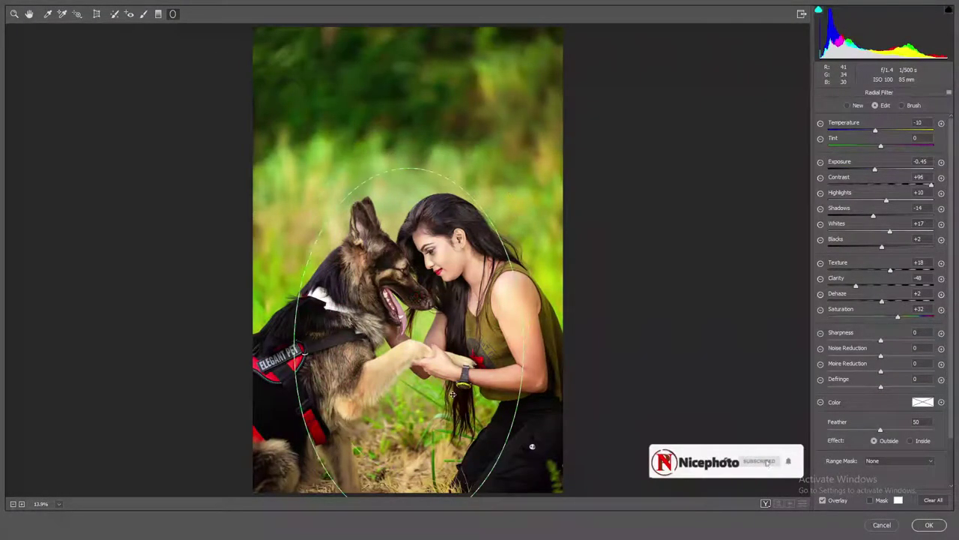
drag(524, 354, 581, 354)
drag(488, 329, 488, 334)
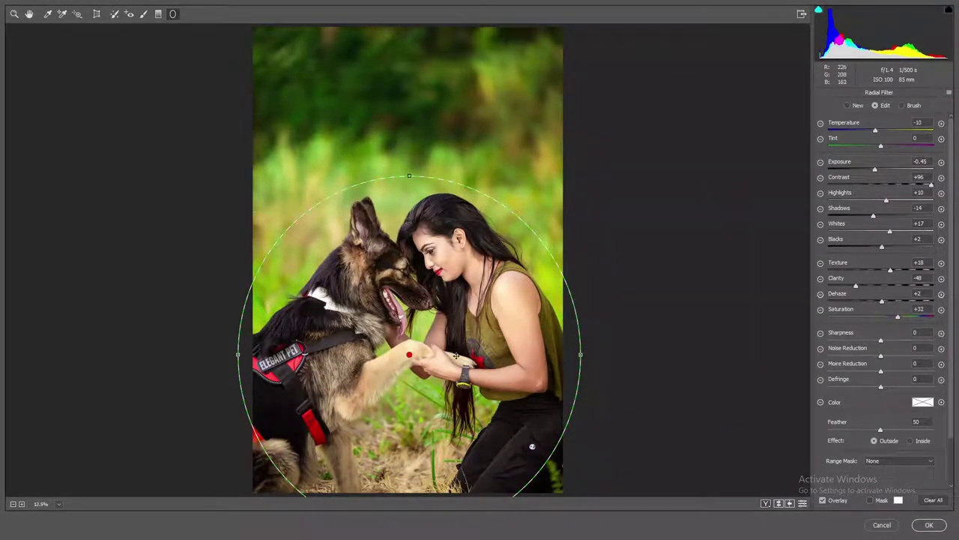
key(ctrl+minus)
key(ctrl+minus)
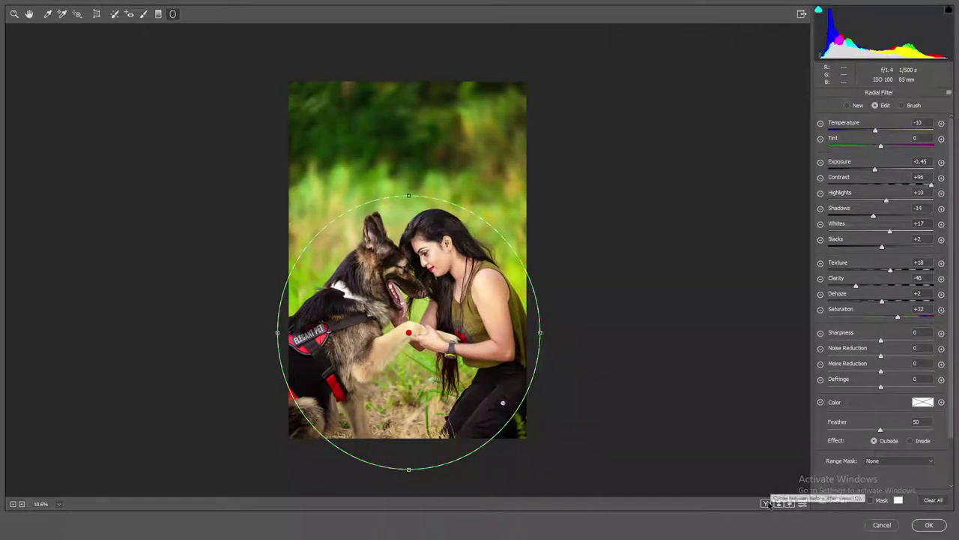
Give the area outside the oval Saturation +32, Clarity -30 and Exposure -0.70, then apply.
click(765, 503)
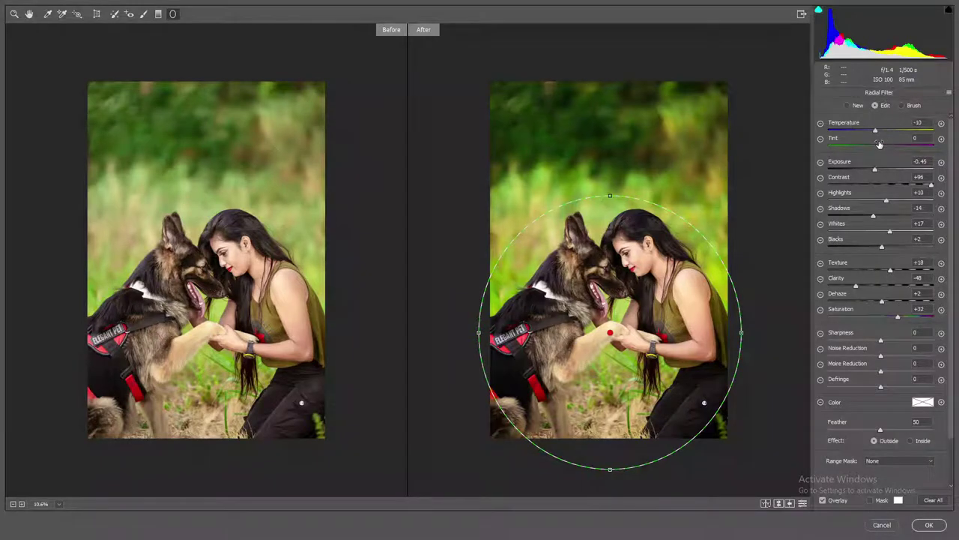
drag(898, 321, 851, 321)
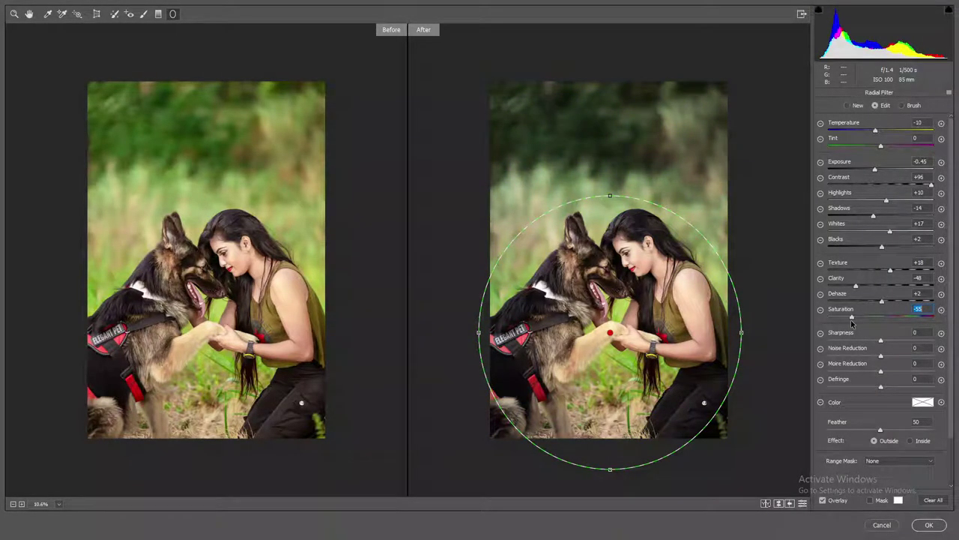
drag(852, 324, 835, 324)
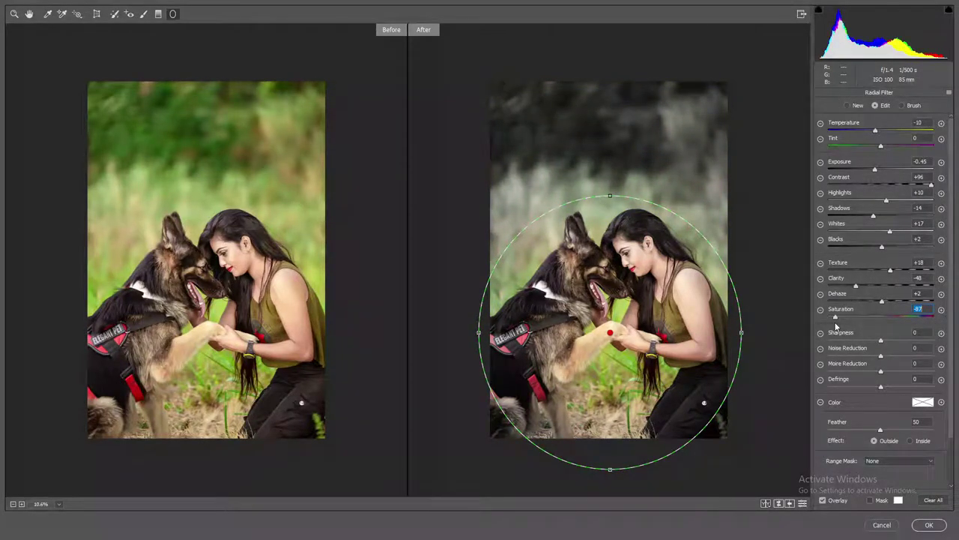
drag(836, 324, 892, 321)
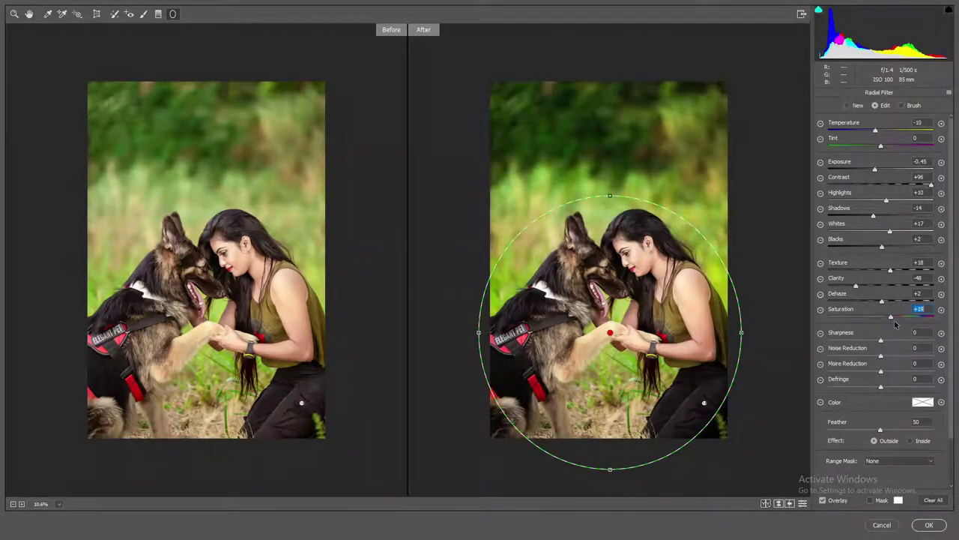
text(32)
drag(901, 321, 914, 319)
text(2)
key(Return)
click(865, 287)
drag(874, 172, 871, 172)
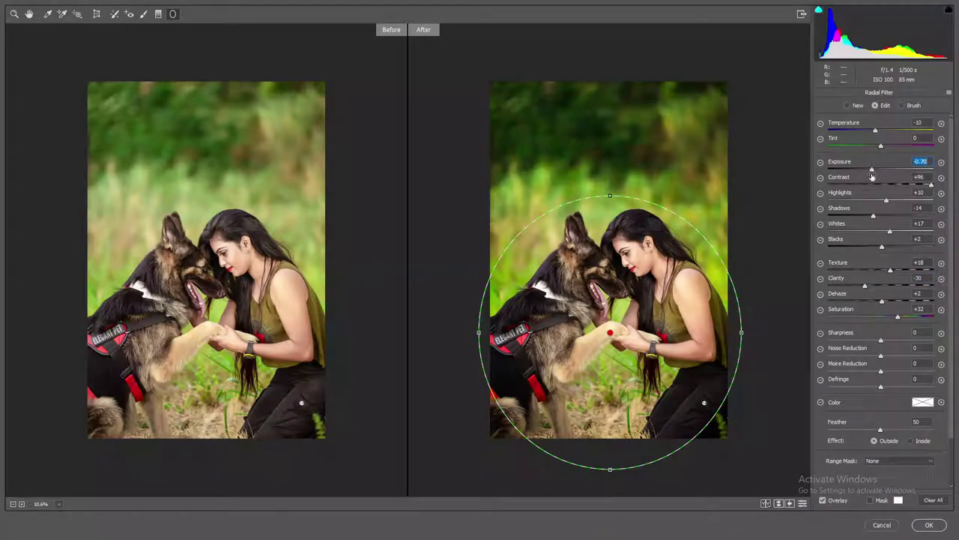
click(927, 526)
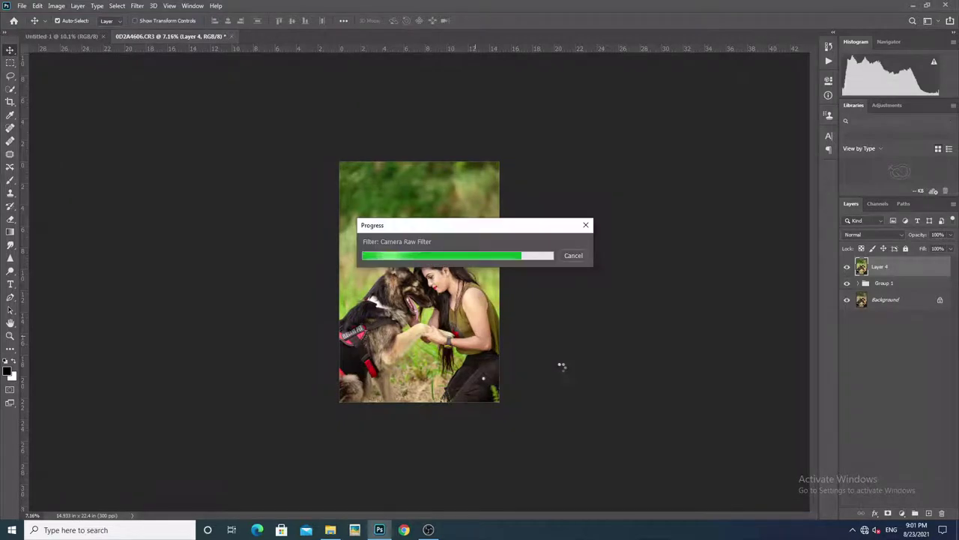
Delete Layer 4, stamp the visible image into Layer 5, and bring it into Camera Raw Filter.
scroll(420, 305, up, 3)
scroll(420, 305, down, 2)
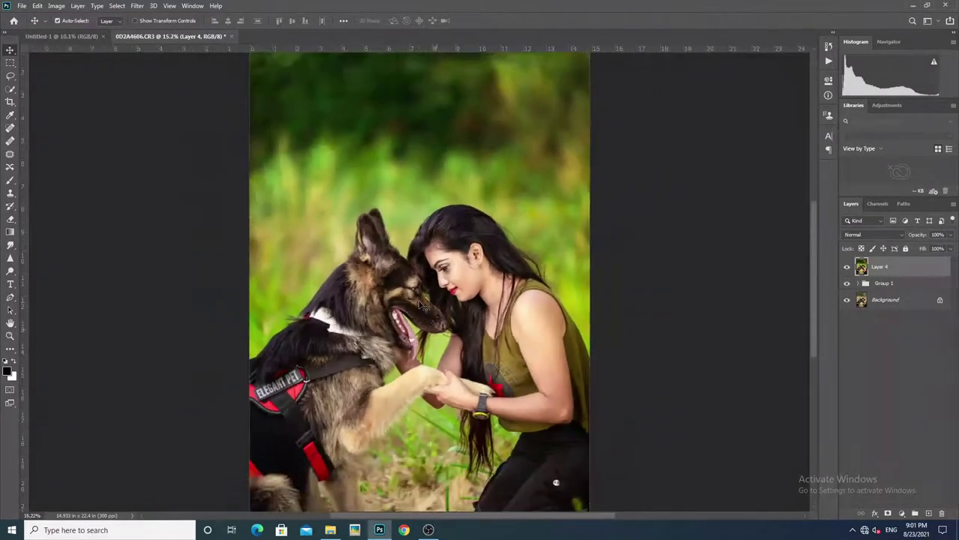
scroll(419, 305, up, 1)
scroll(423, 306, down, 2)
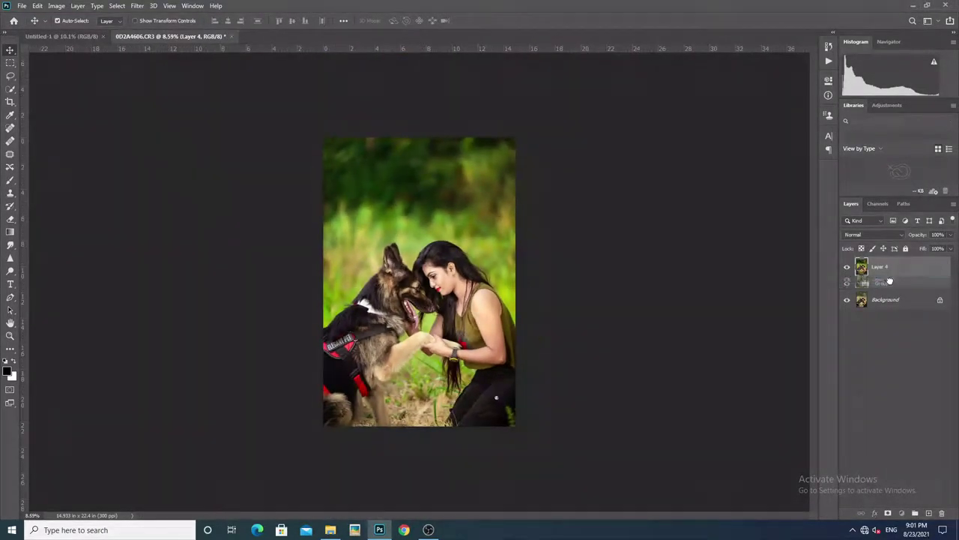
key(Delete)
key(ctrl+shift+alt+e)
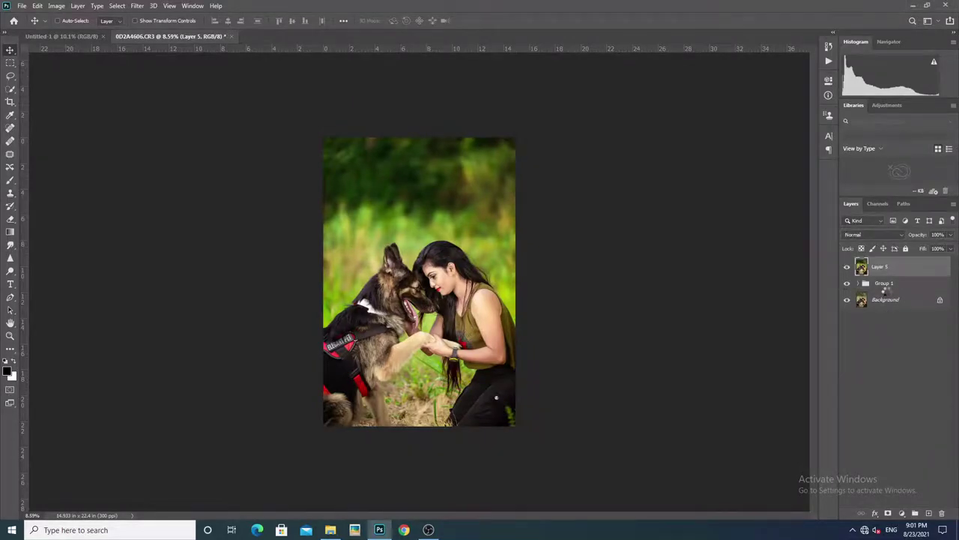
key(ctrl+shift+a)
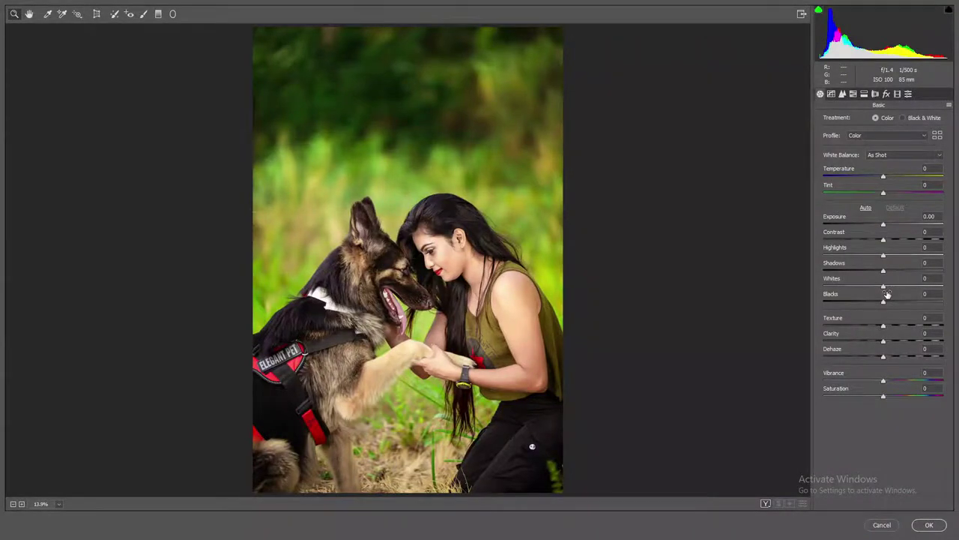
On the RGB point tone curve, anchor the midpoint and raise the black point.
click(841, 94)
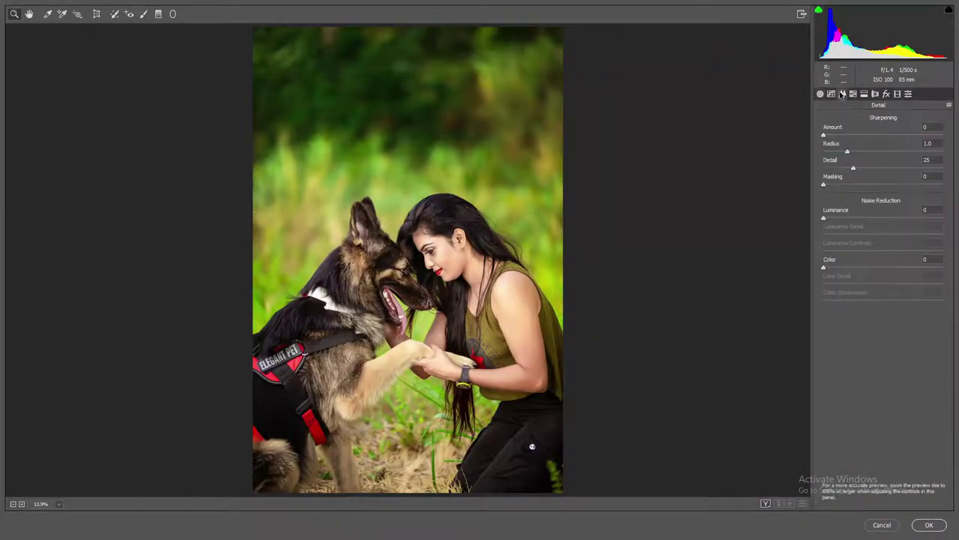
click(831, 94)
click(869, 120)
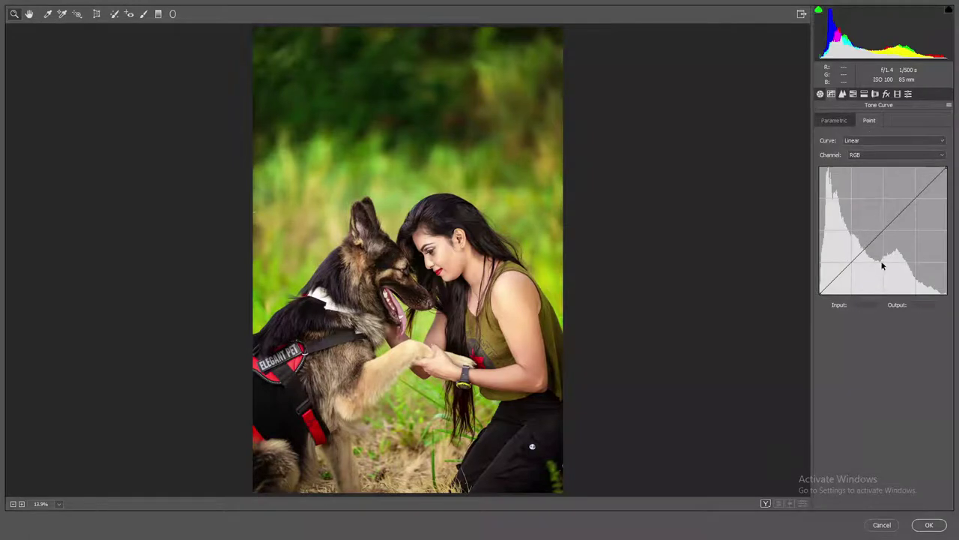
click(885, 231)
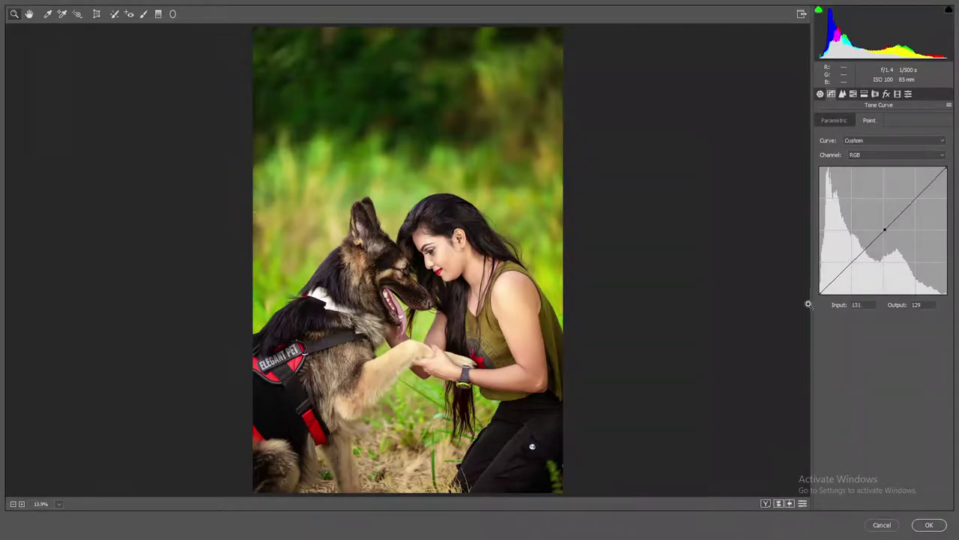
drag(821, 293, 820, 288)
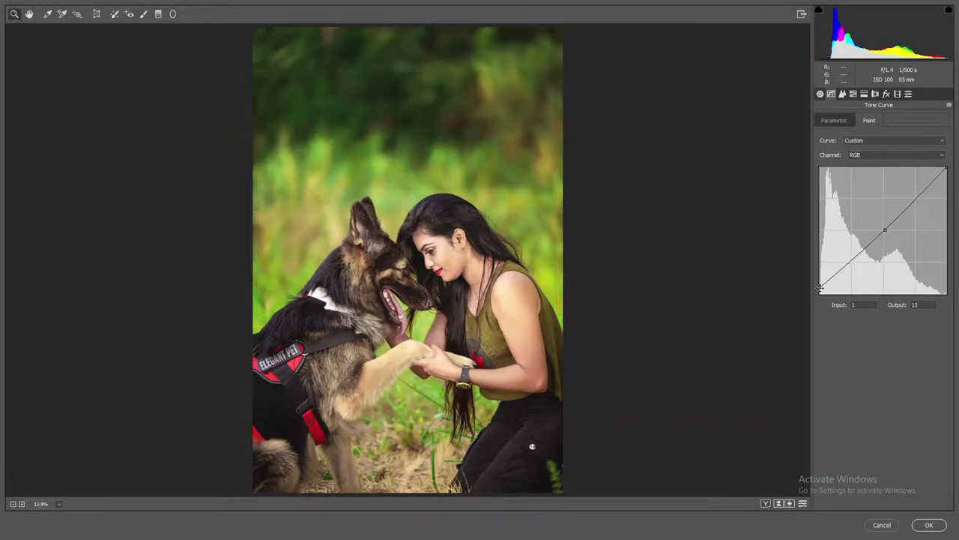
Lift the Blue channel's black point to output 18 and compare before and after.
click(867, 155)
click(867, 187)
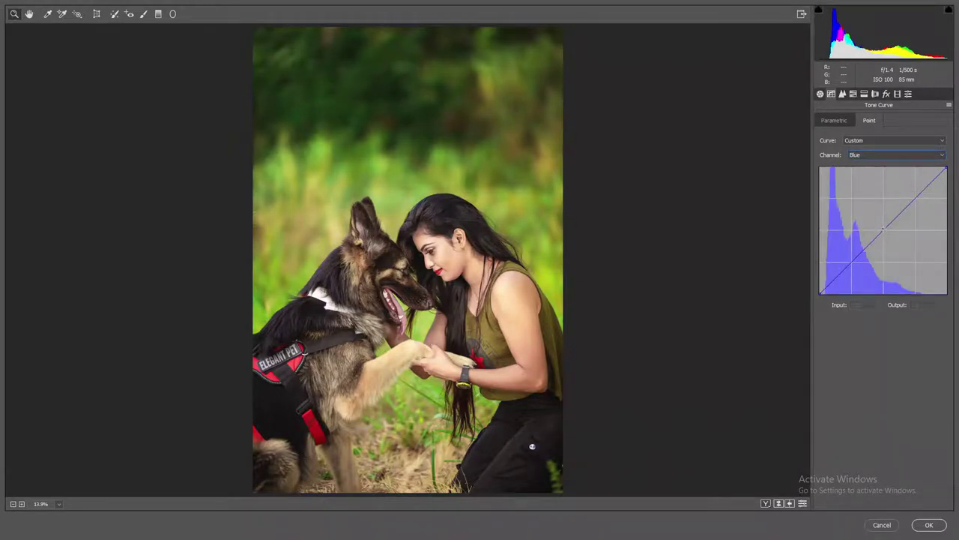
click(884, 229)
drag(820, 293, 822, 285)
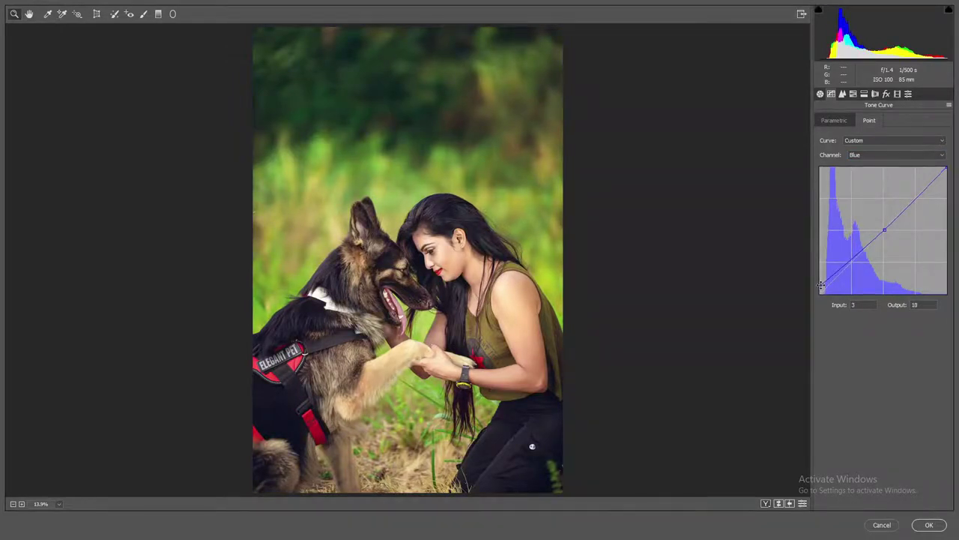
click(765, 503)
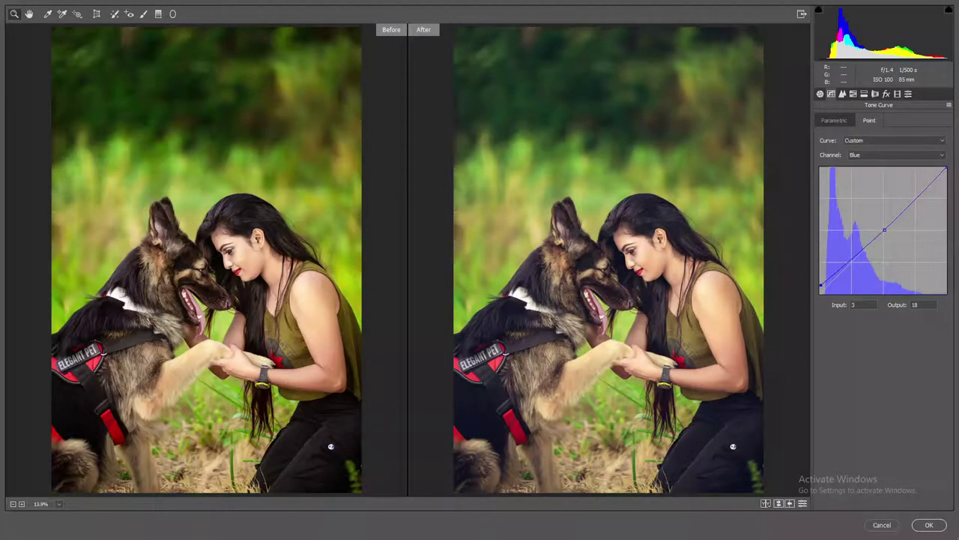
Apply the Camera Raw grade and move Layer 5 into Group 1.
click(929, 525)
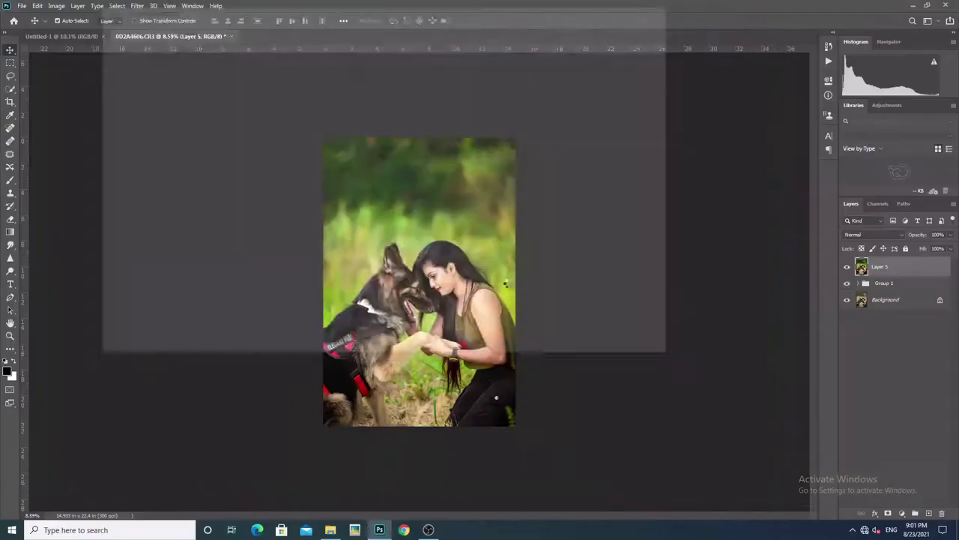
scroll(462, 291, up, 10)
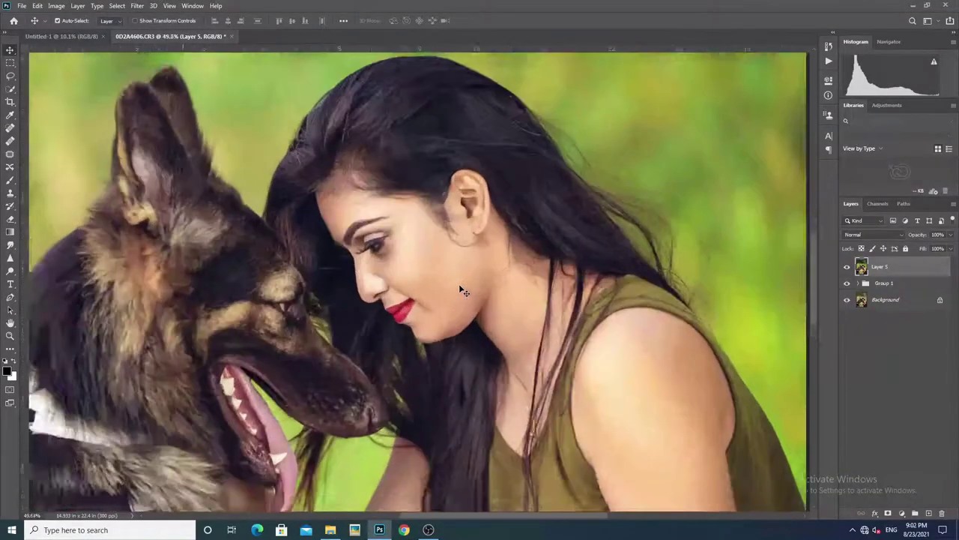
scroll(463, 291, down, 3)
scroll(462, 292, down, 2)
scroll(463, 291, down, 2)
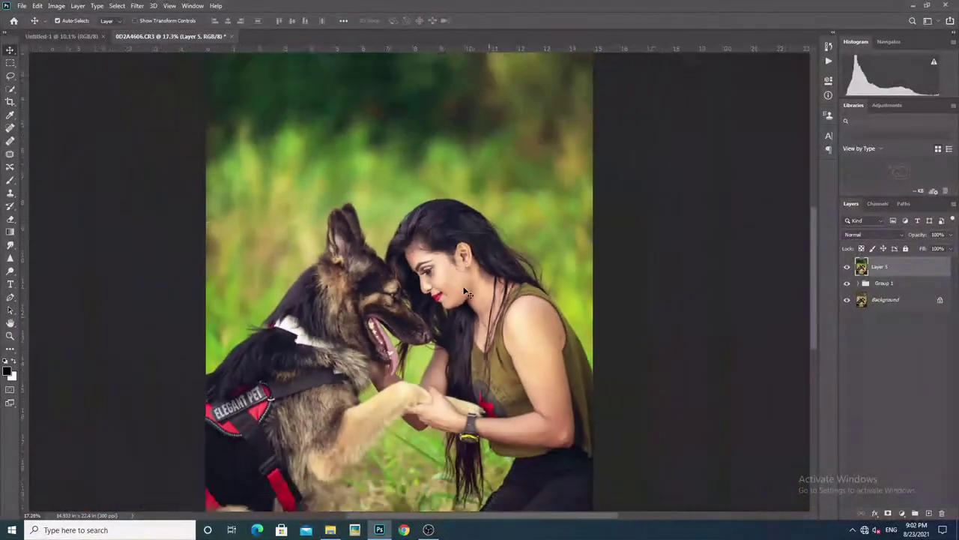
scroll(464, 292, down, 1)
scroll(463, 292, down, 1)
scroll(463, 293, down, 1)
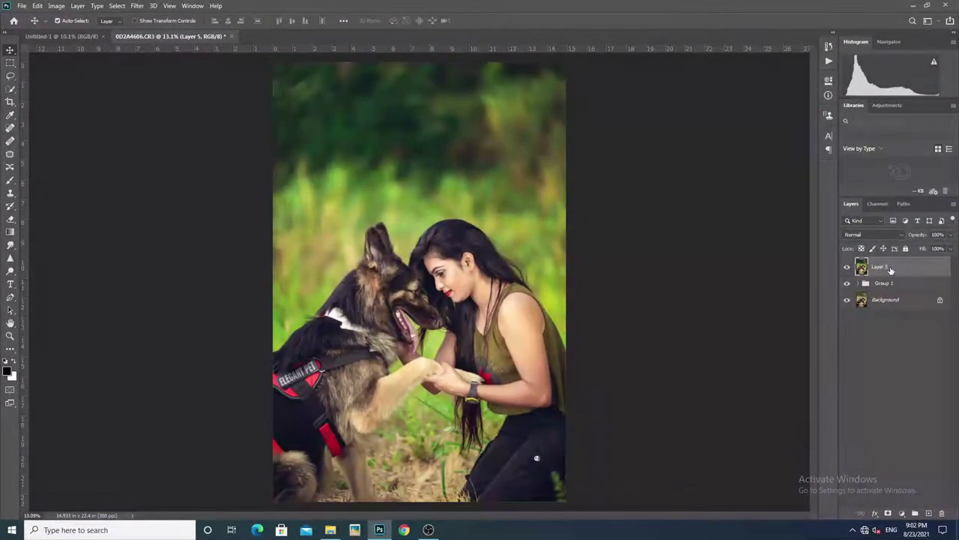
drag(890, 268, 889, 281)
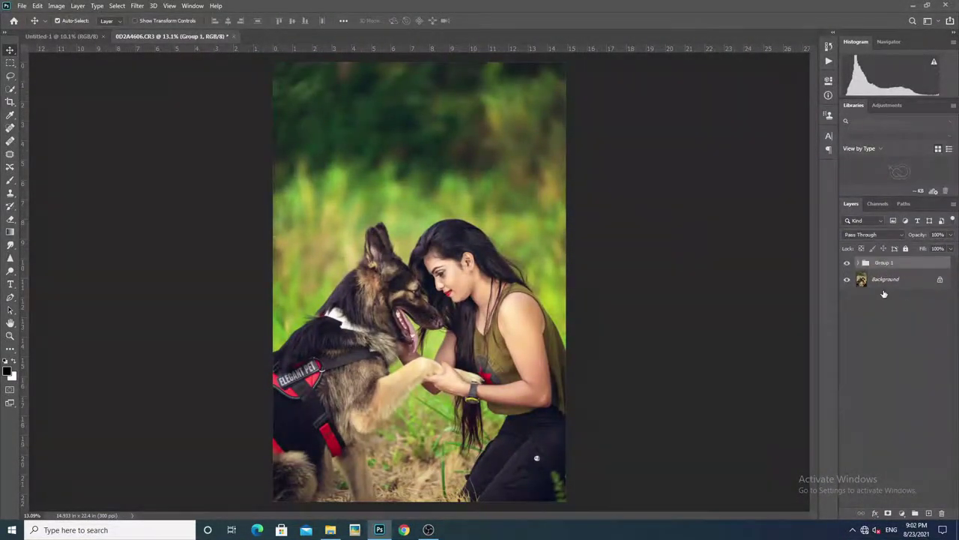
Stamp the visible image onto Layer 6 and brighten it with a Curves adjustment layer.
key(ctrl+shift+alt+e)
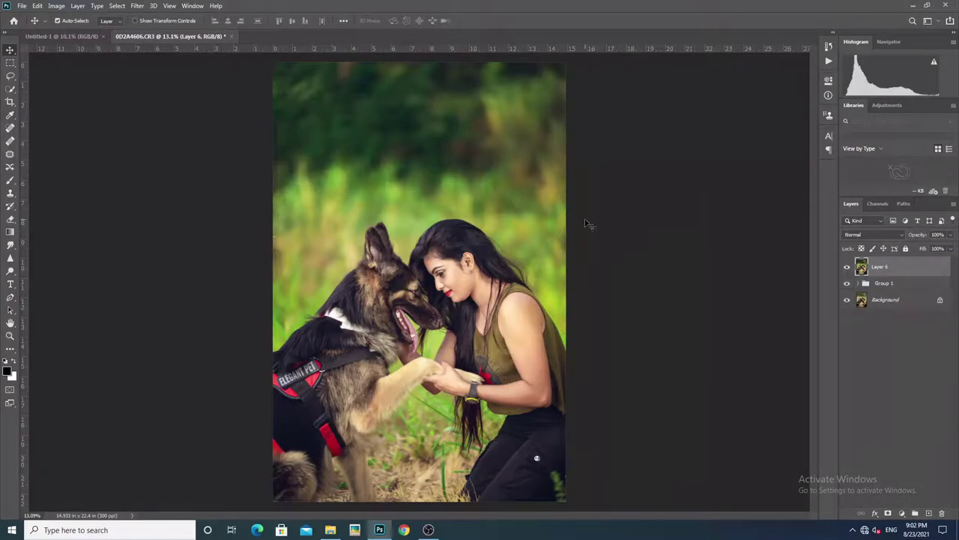
click(902, 514)
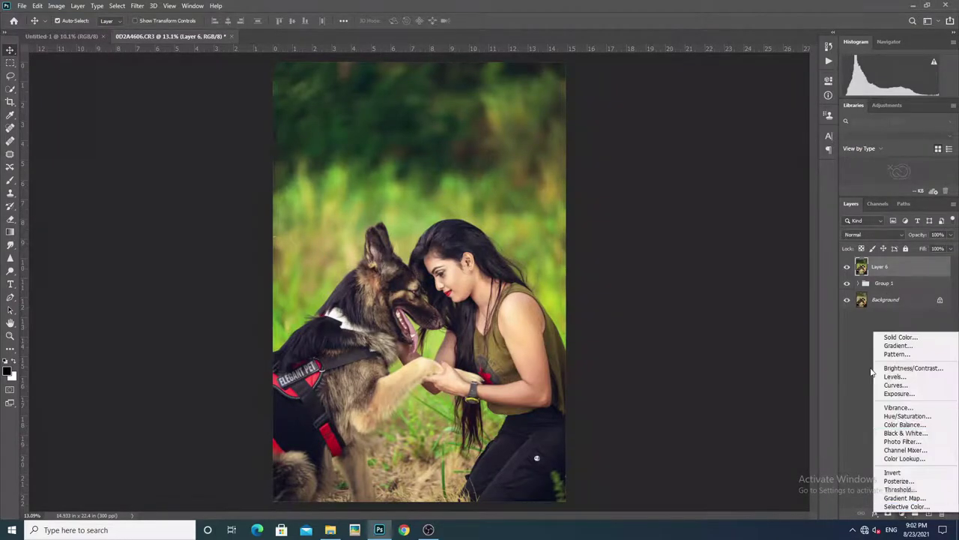
click(892, 384)
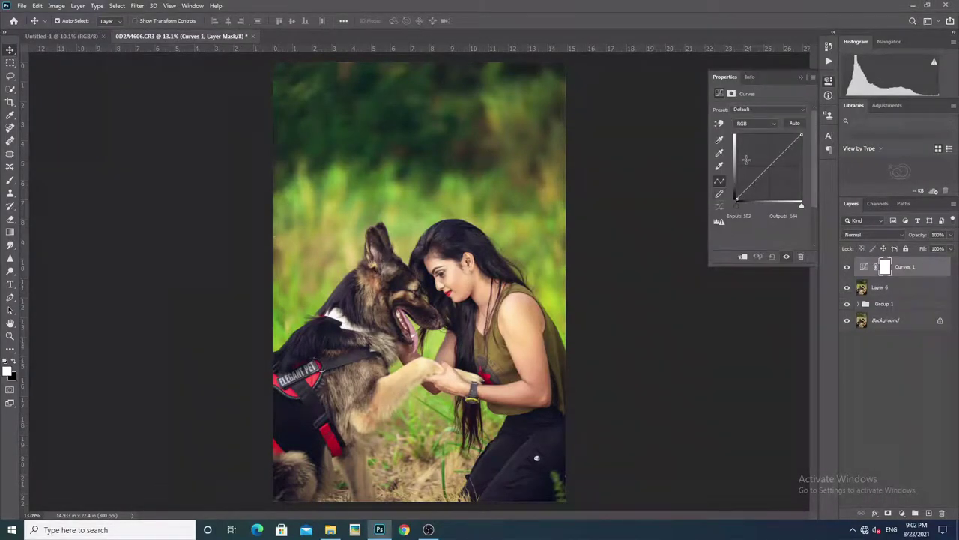
click(719, 123)
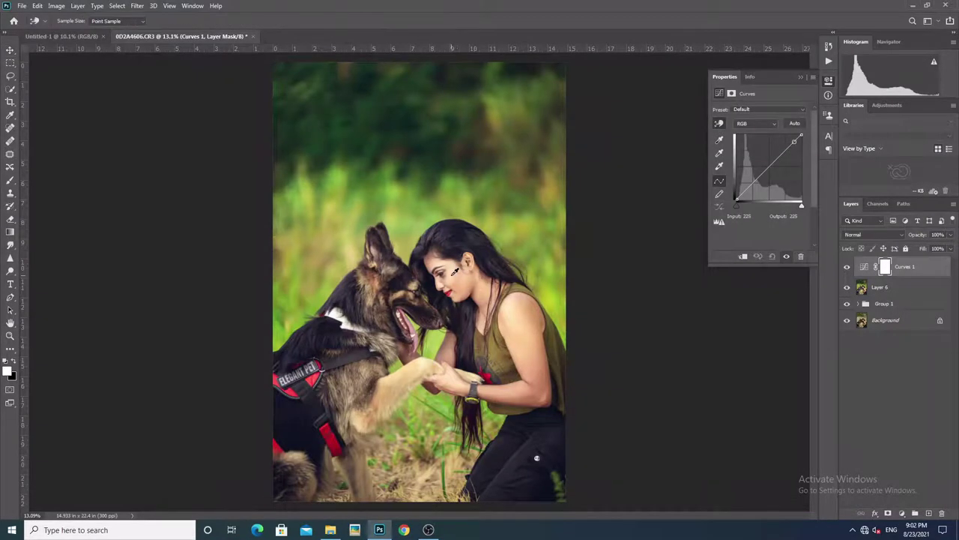
drag(455, 272, 452, 274)
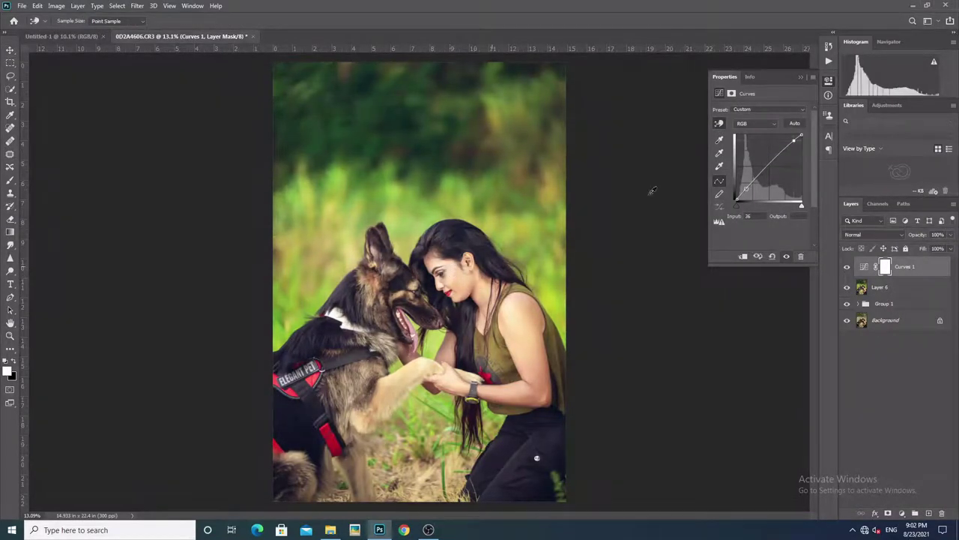
click(804, 79)
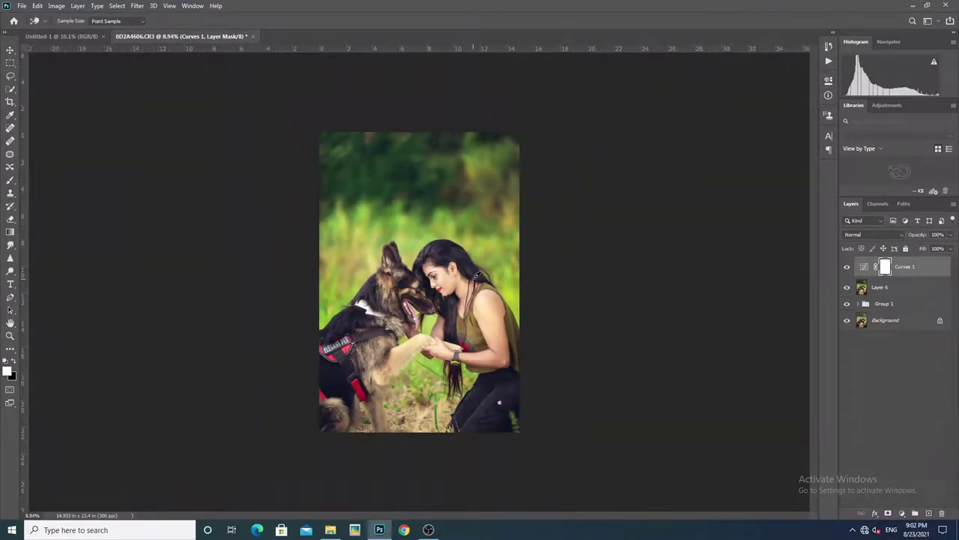
Fit the photo in the window and select Layer 6 together with Curves 1.
key(ctrl+0)
scroll(454, 278, up, 3)
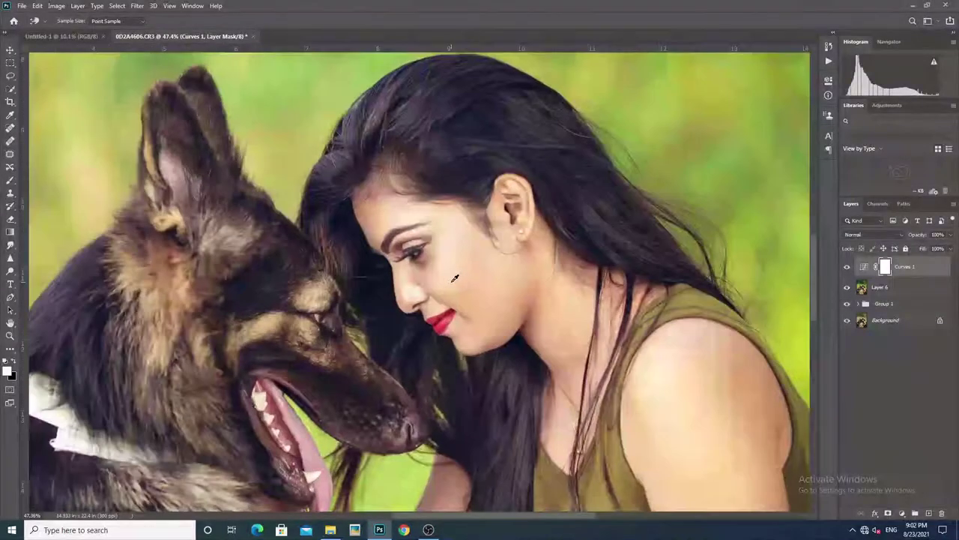
scroll(465, 280, down, 5)
scroll(472, 281, down, 2)
scroll(472, 281, down, 2)
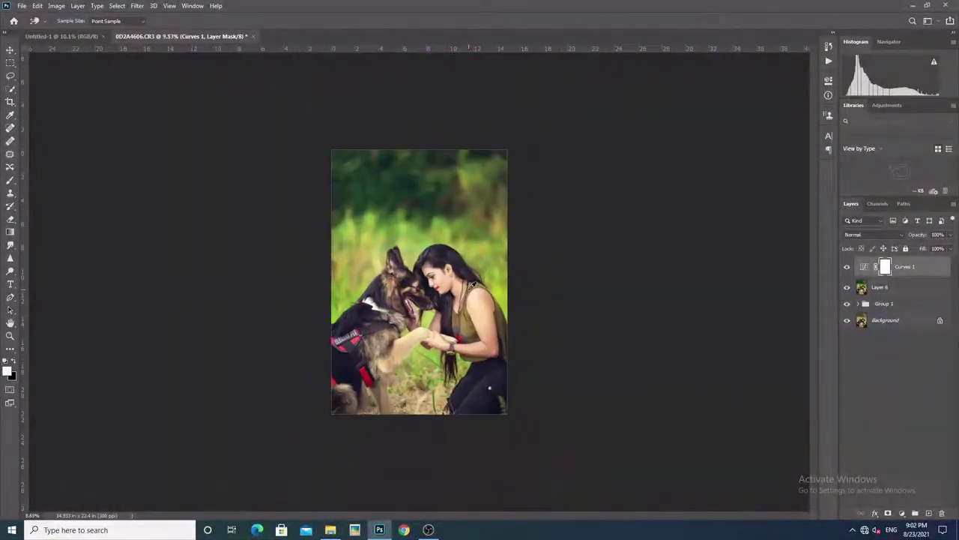
scroll(806, 334, up, 1)
drag(903, 292, 892, 300)
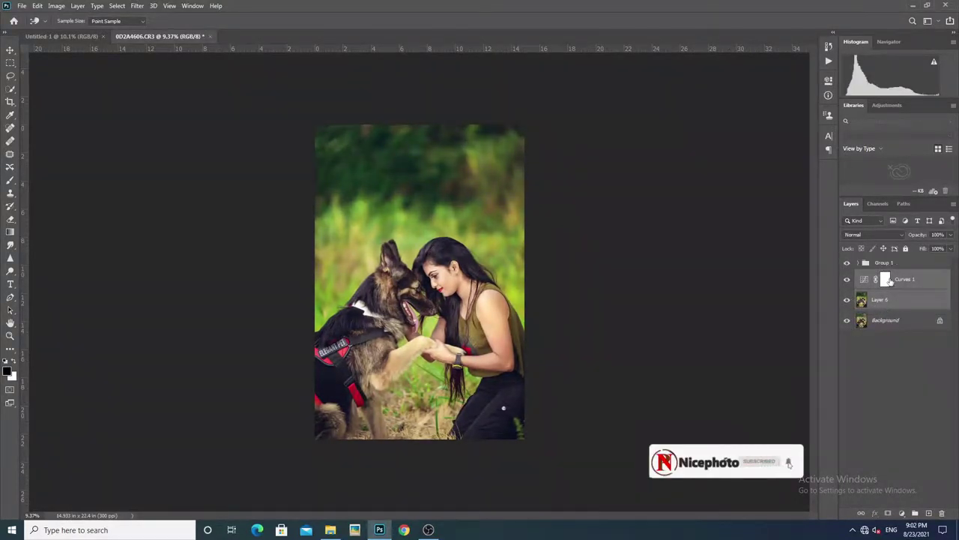
Move Layer 6 and Curves 1 into Group 1, then toggle the group off and on to compare.
drag(887, 281, 877, 264)
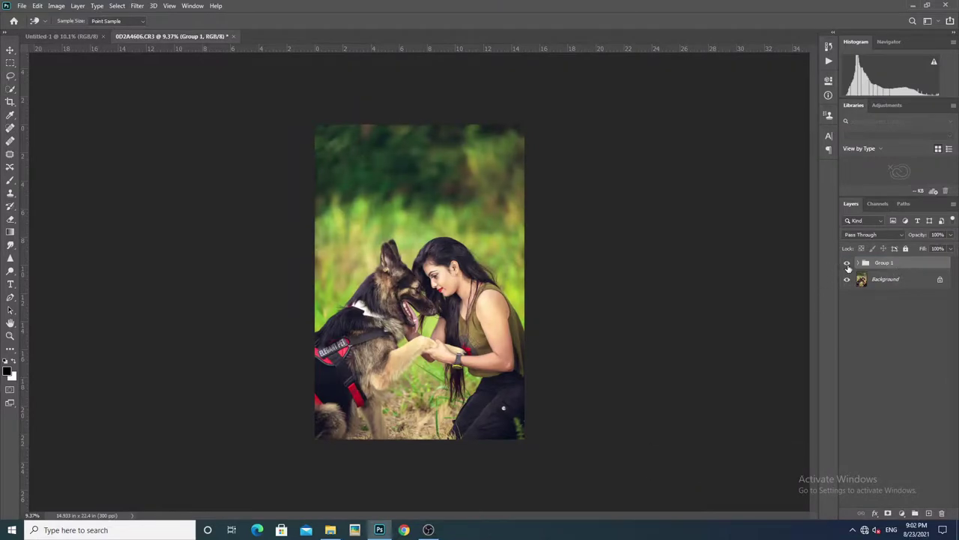
click(847, 263)
click(848, 264)
click(847, 264)
Scroll through the Layers panel and switch to the Move tool.
scroll(457, 307, up, 2)
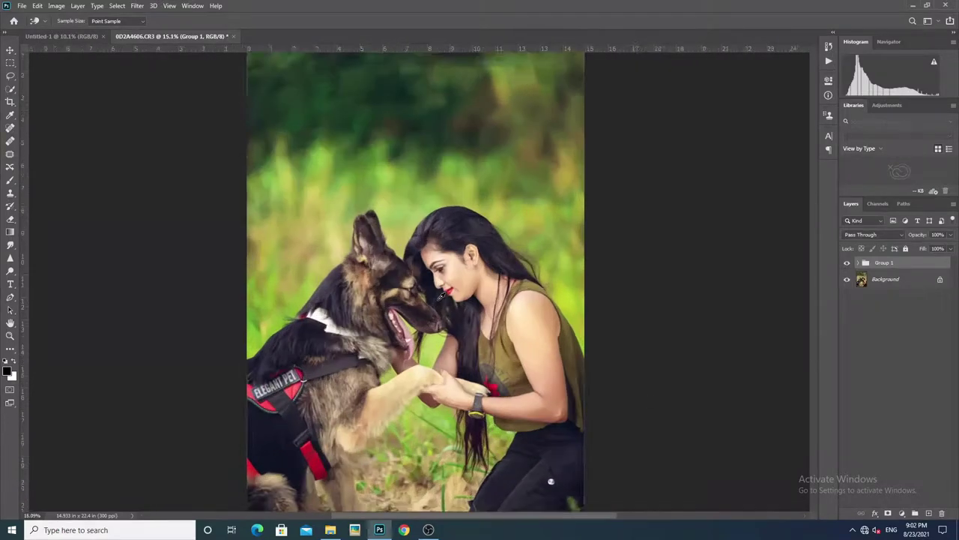
scroll(446, 300, up, 2)
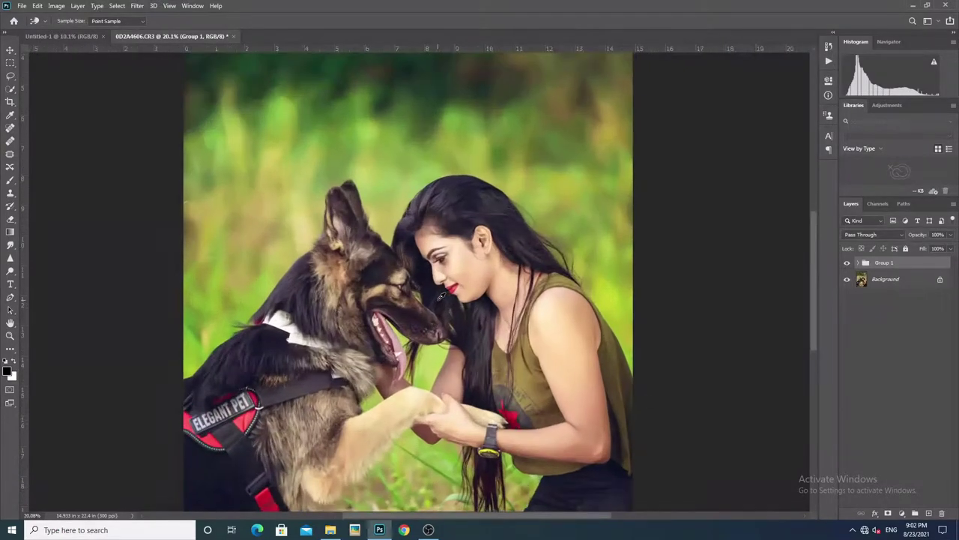
click(10, 50)
scroll(439, 300, down, 2)
scroll(438, 300, down, 1)
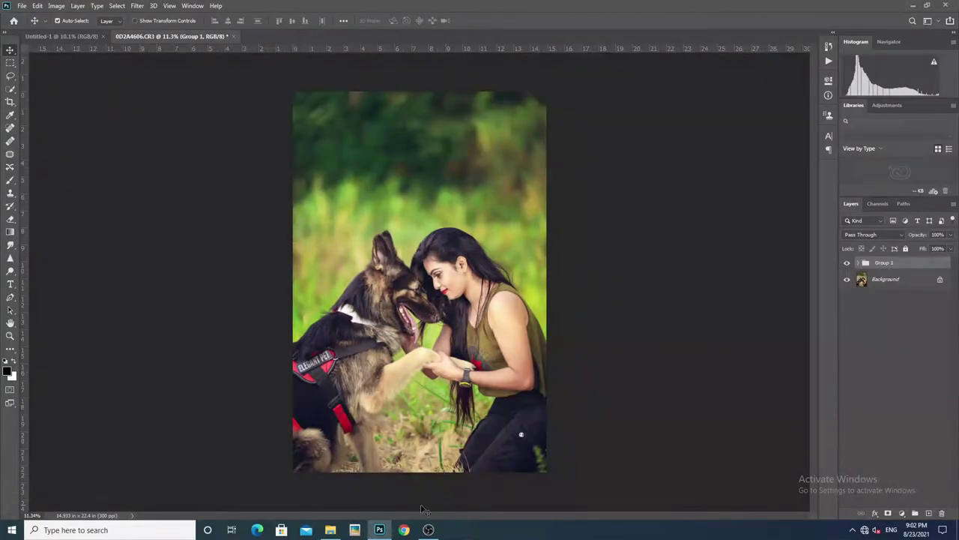